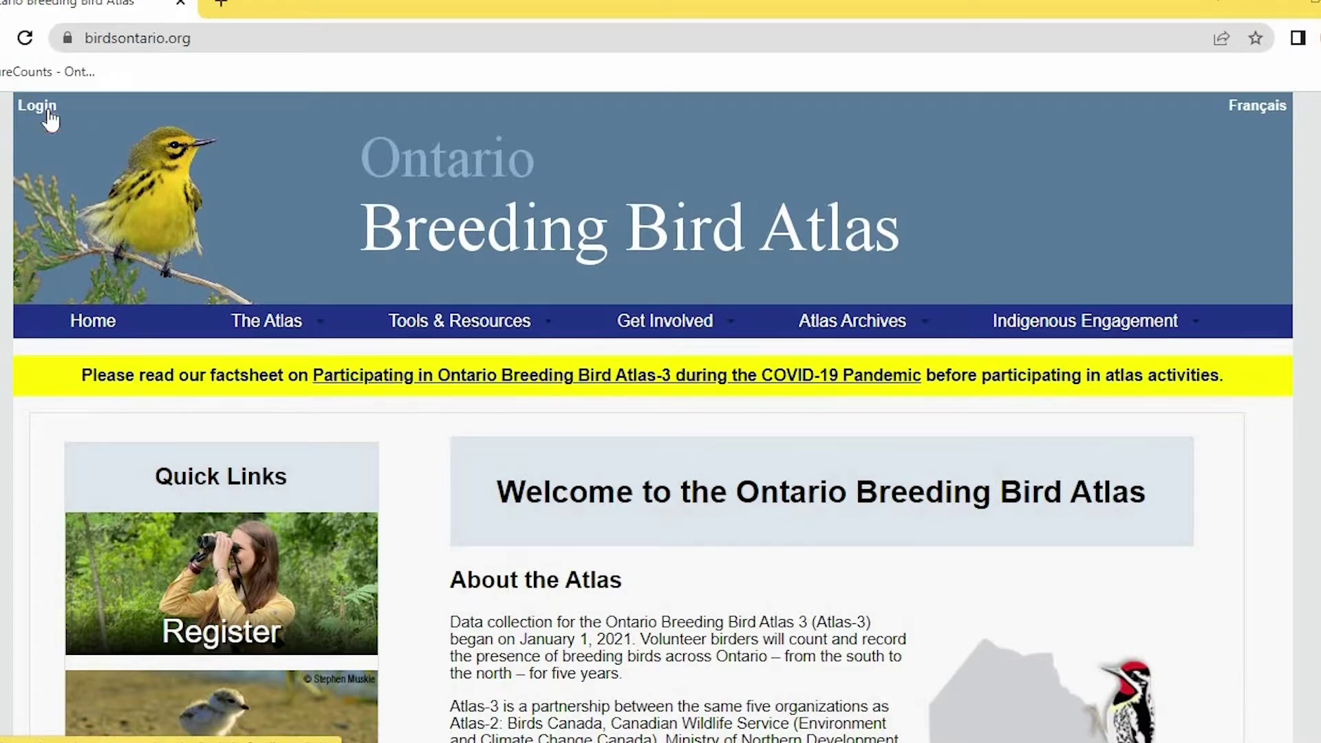
- Open the data entry page for General Atlassing & Point Counts
mouse_move(455, 329)
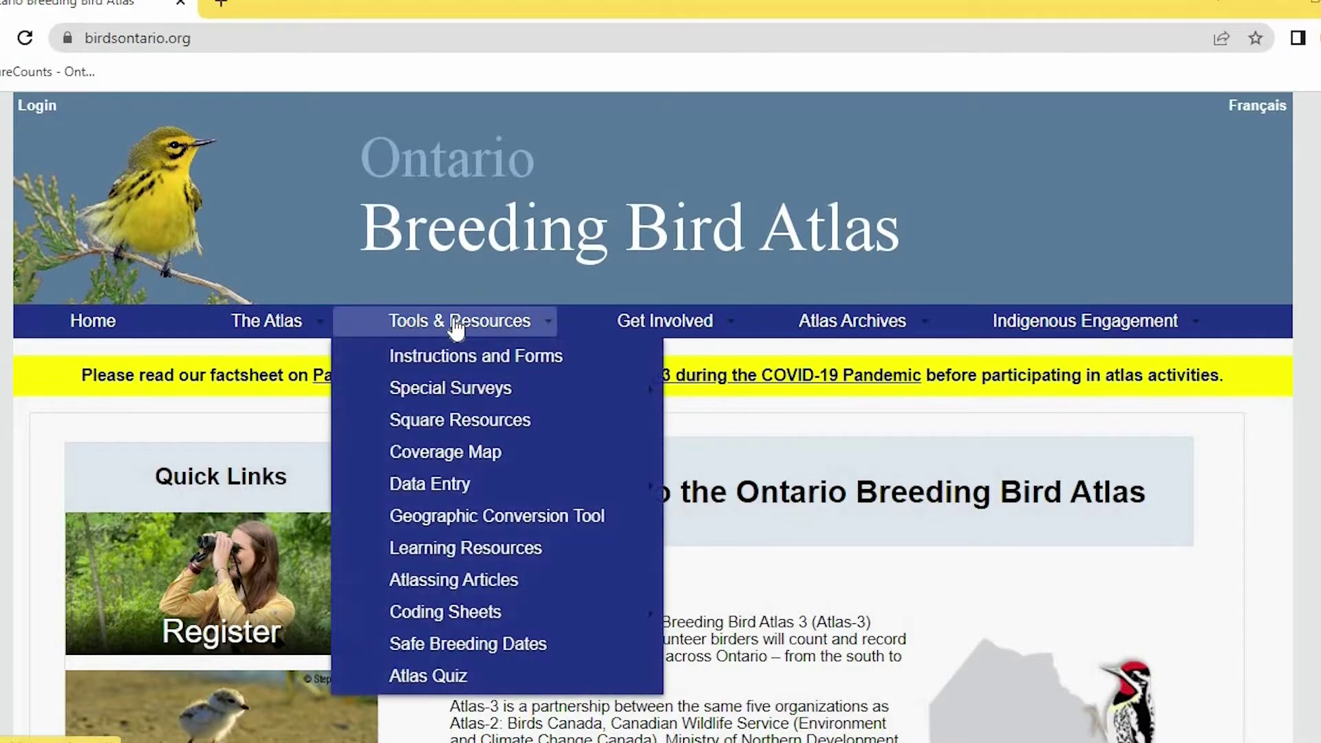
mouse_move(436, 491)
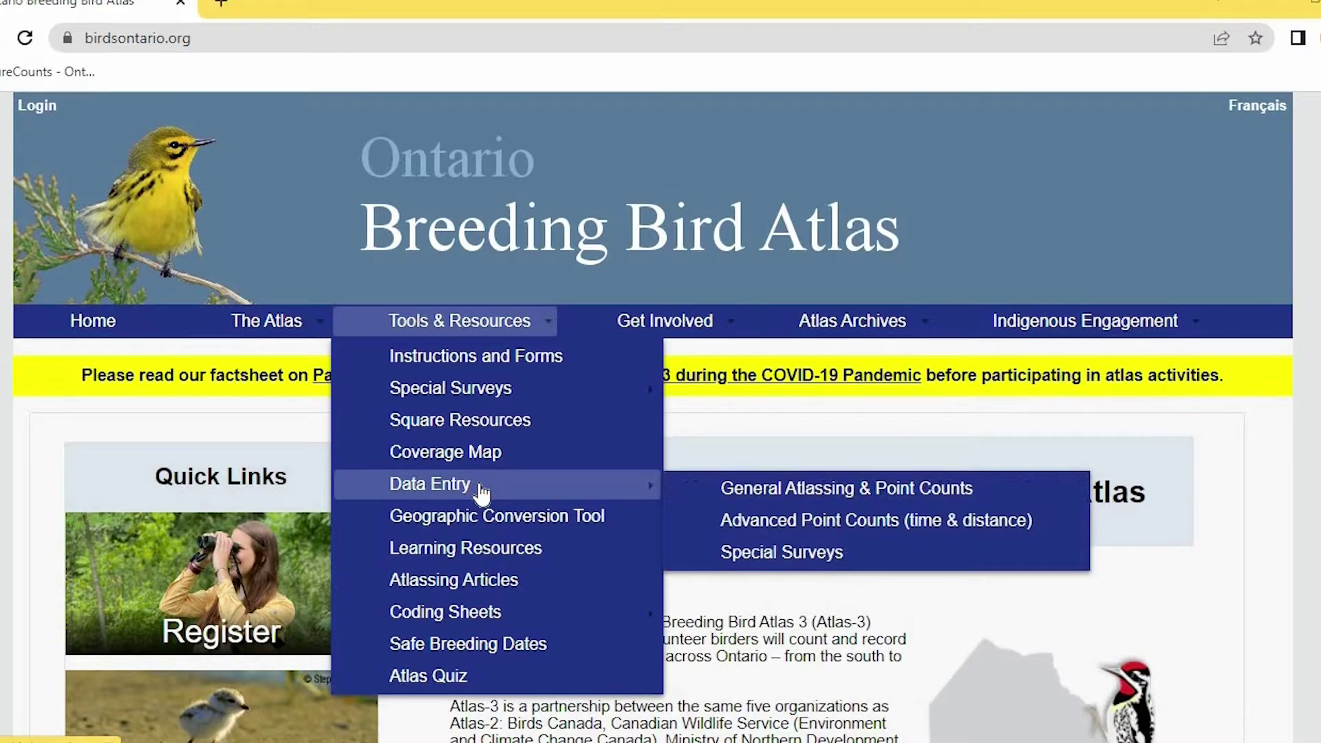
click(710, 494)
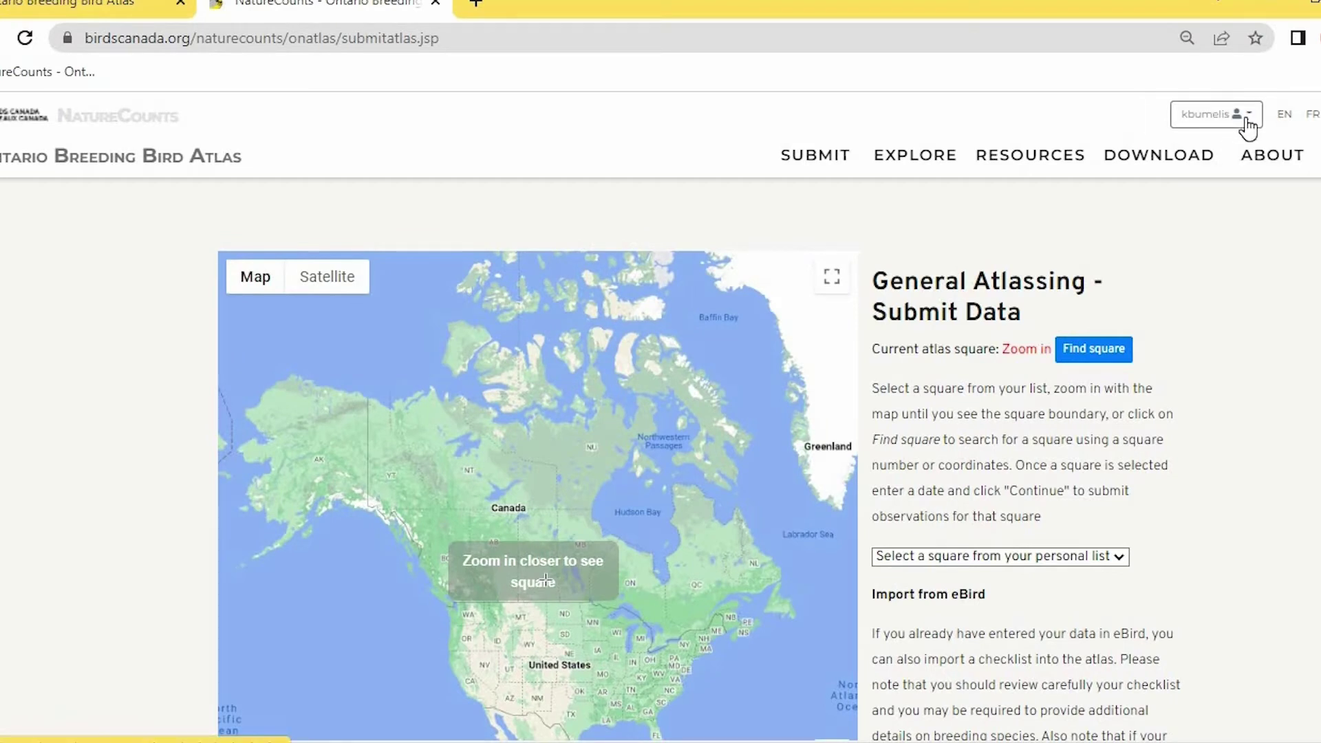
click(1247, 127)
click(1246, 121)
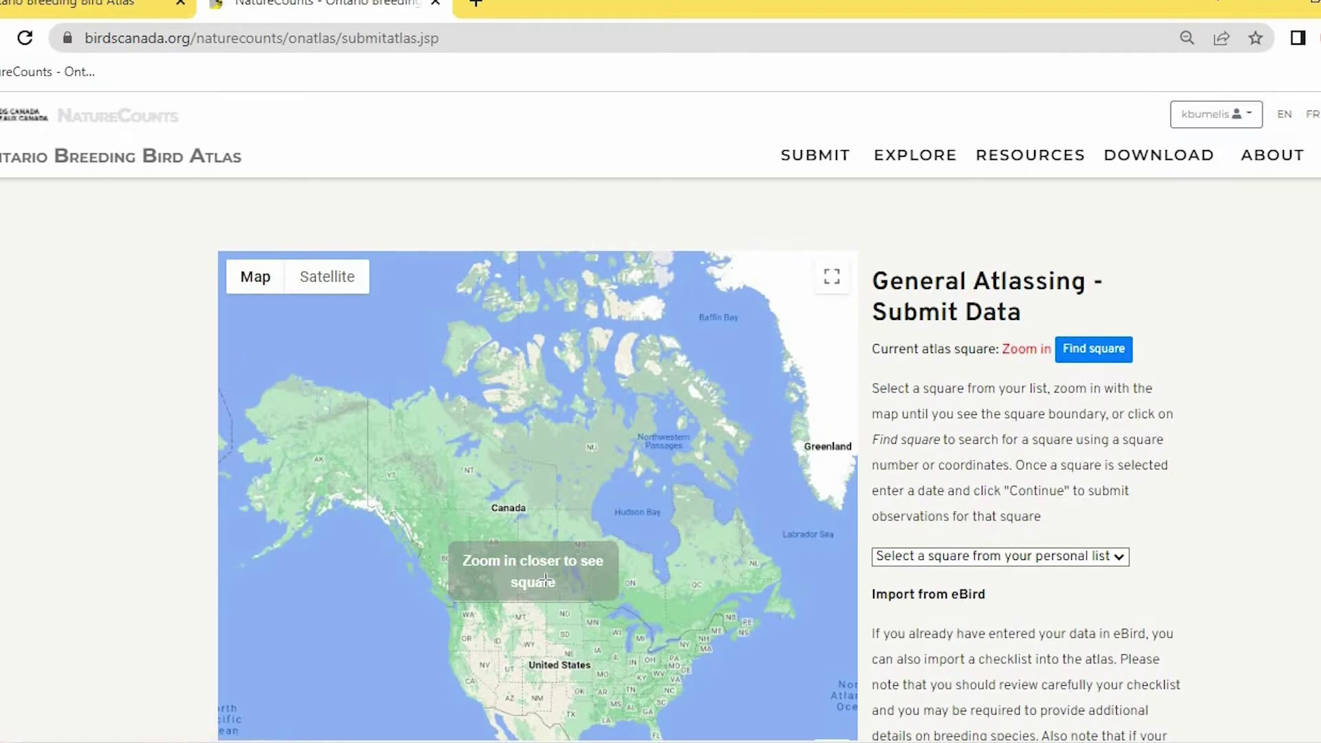
click(815, 168)
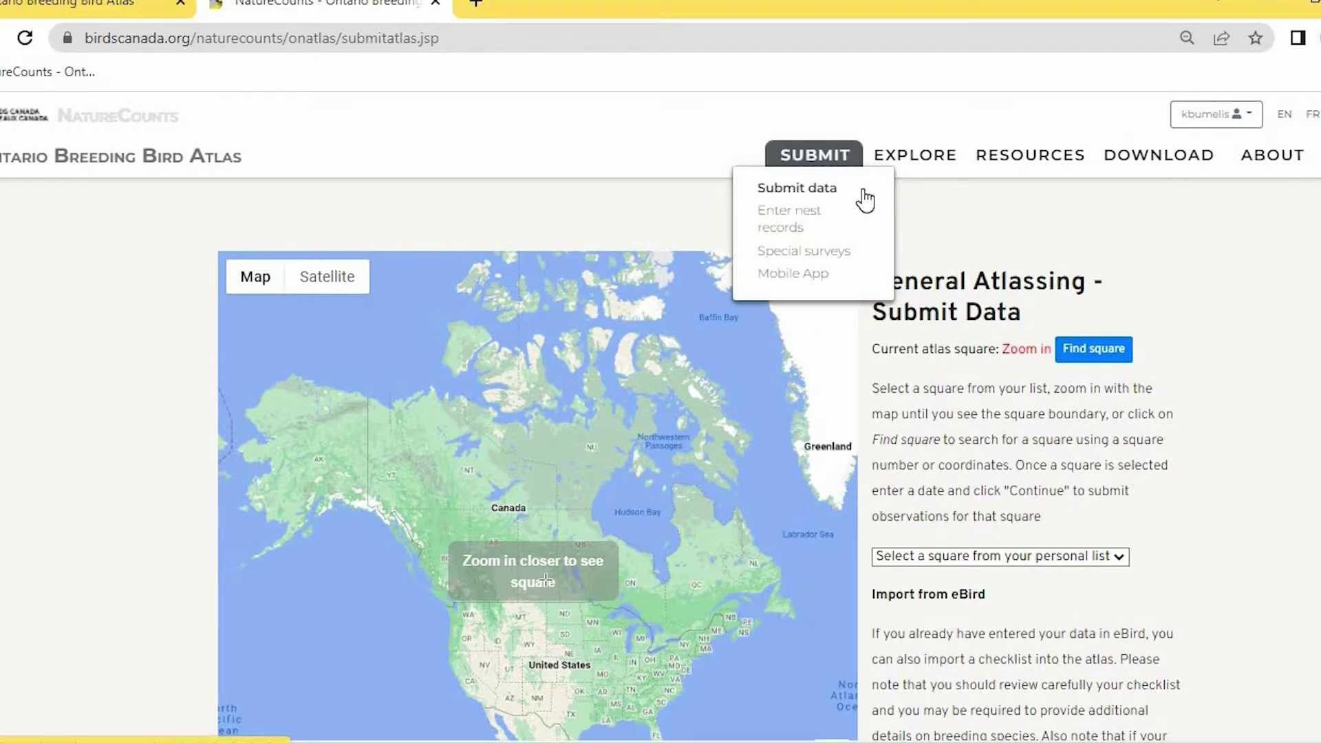
- Find atlas square 17TPH04 by its square number and show it on the map
scroll(537, 462, down, 1)
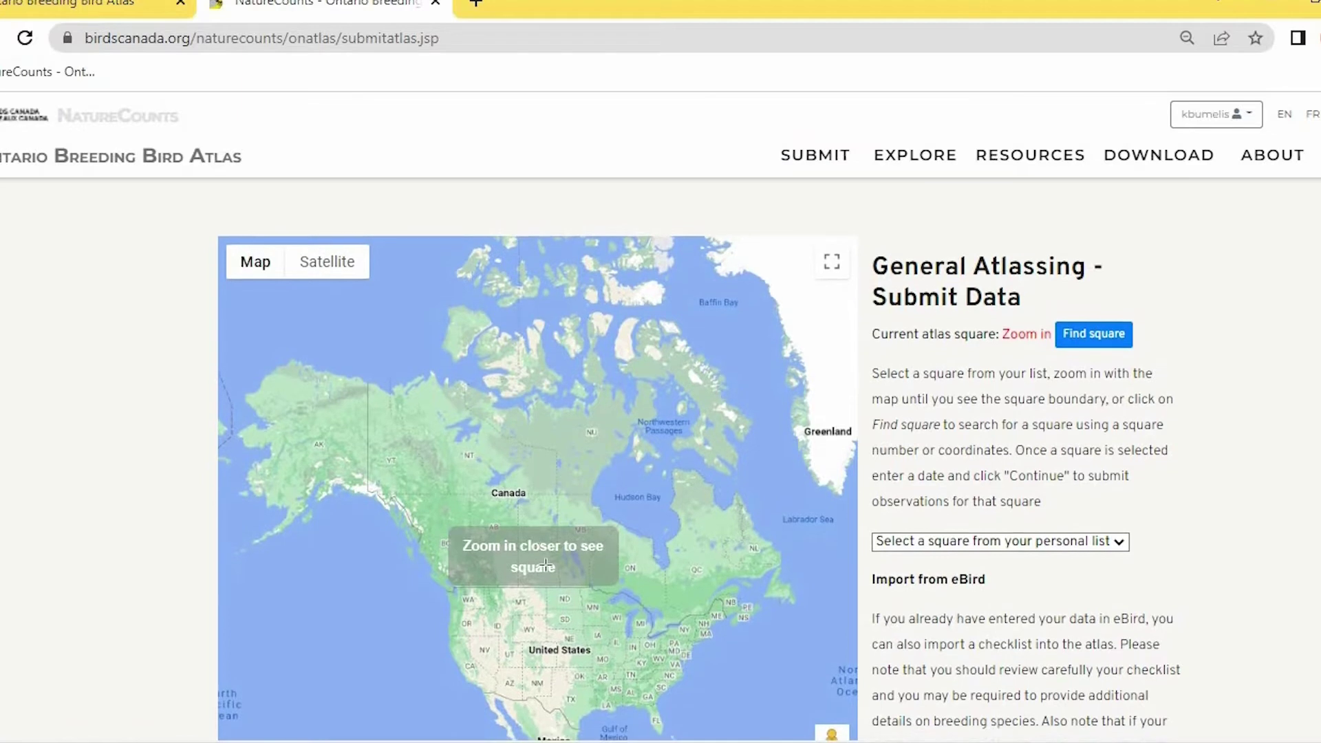
scroll(546, 507, down, 1)
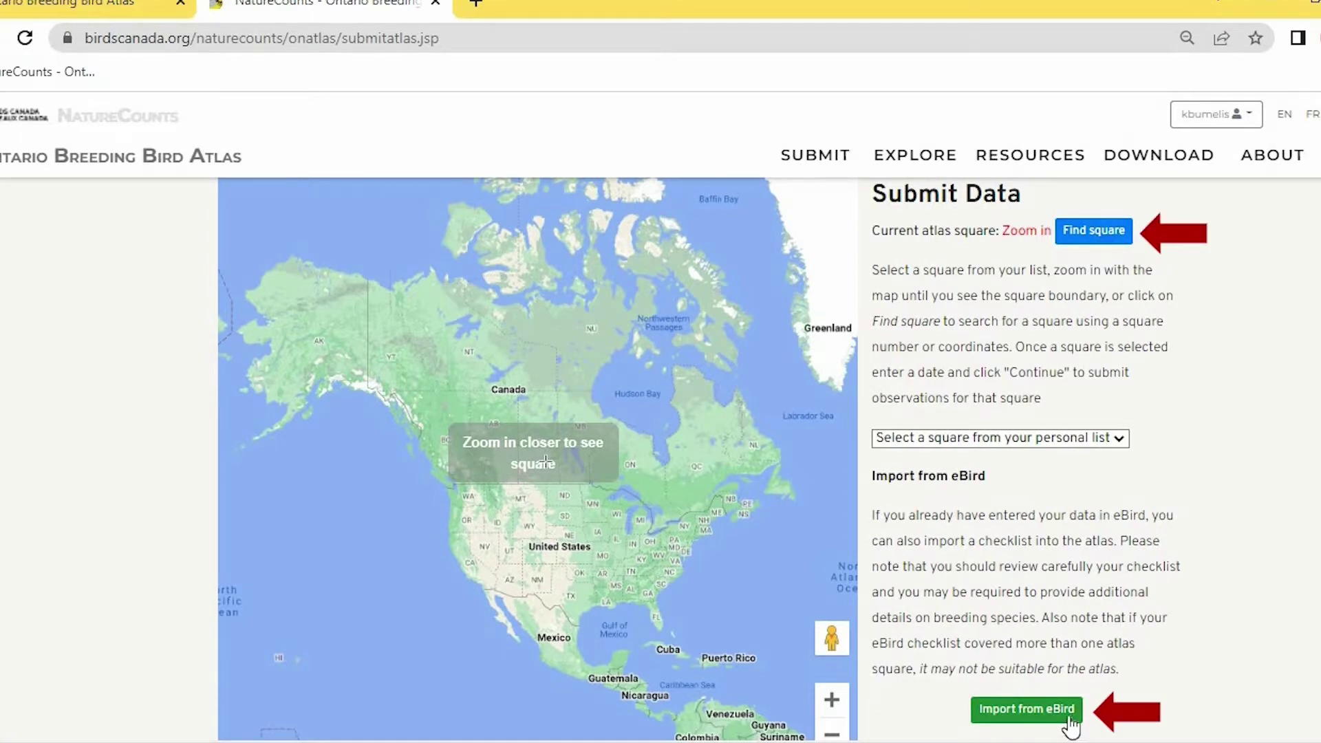
click(1094, 234)
click(292, 558)
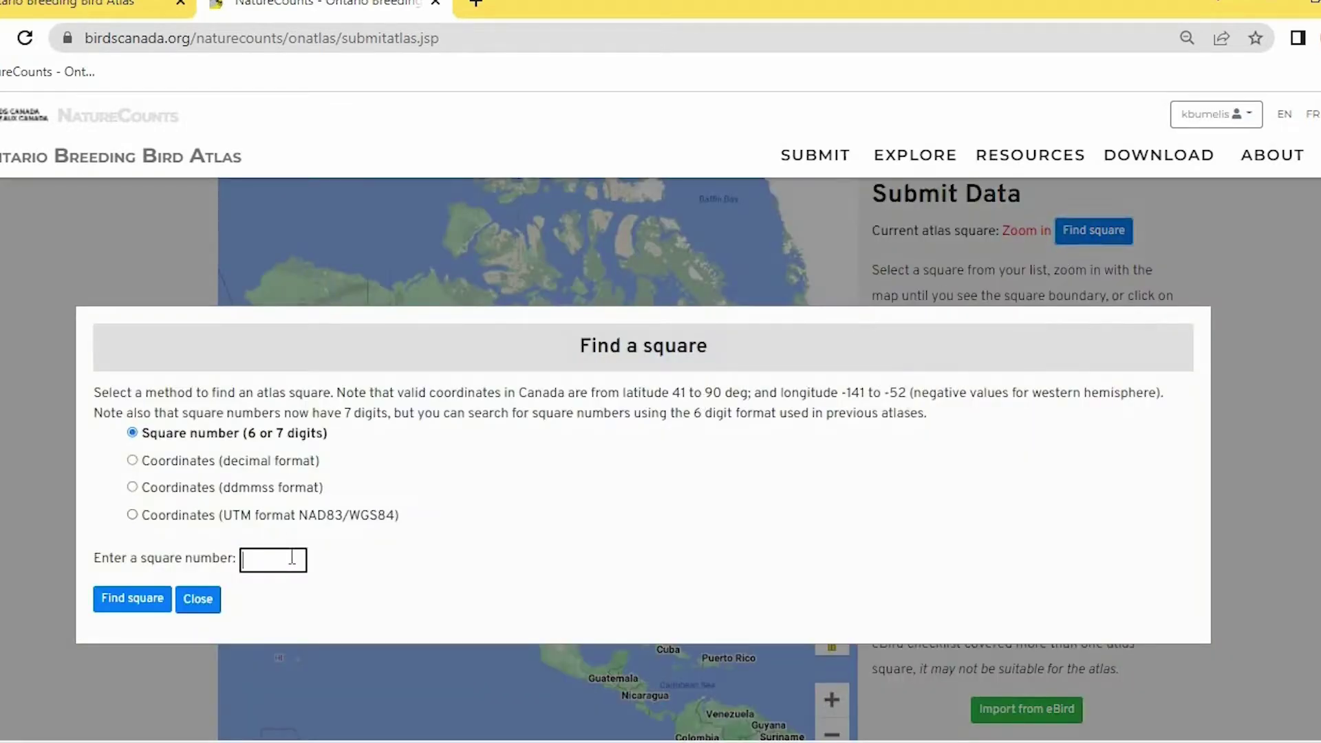
text(17tpho)
text(4)
click(146, 600)
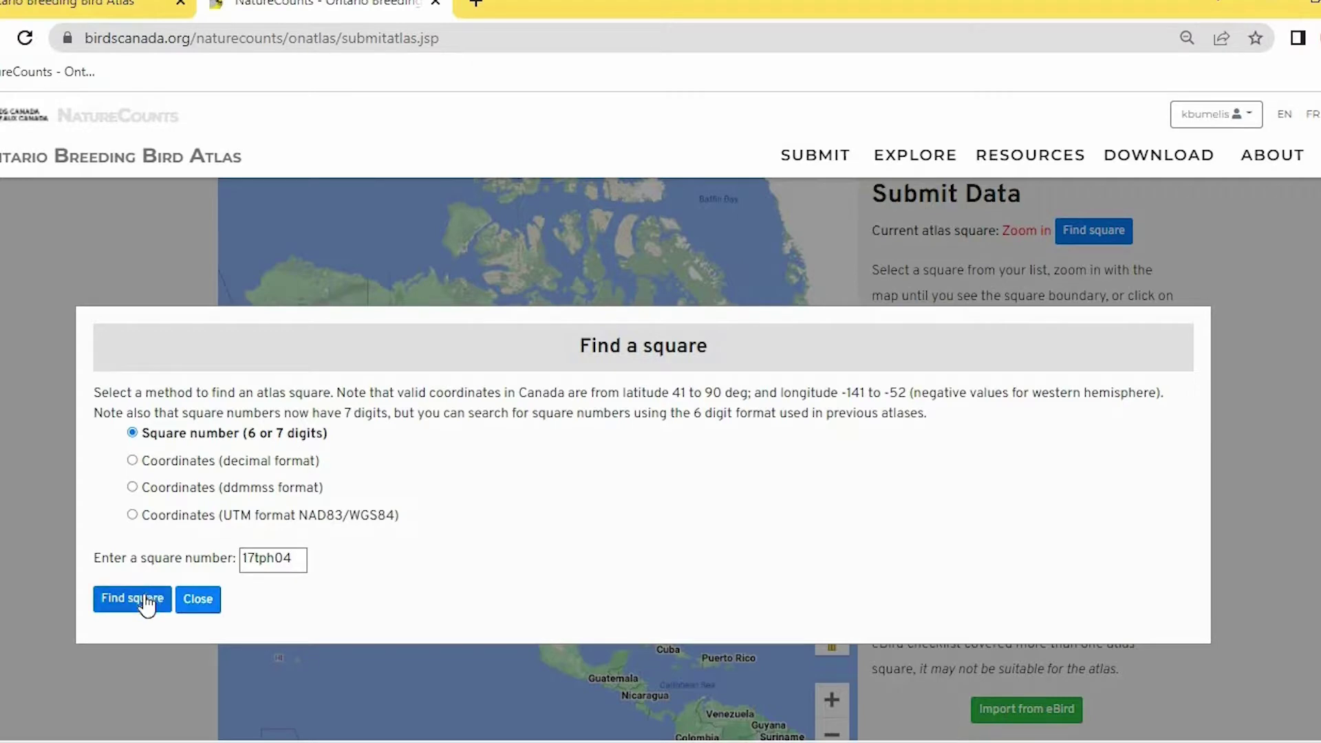
click(539, 699)
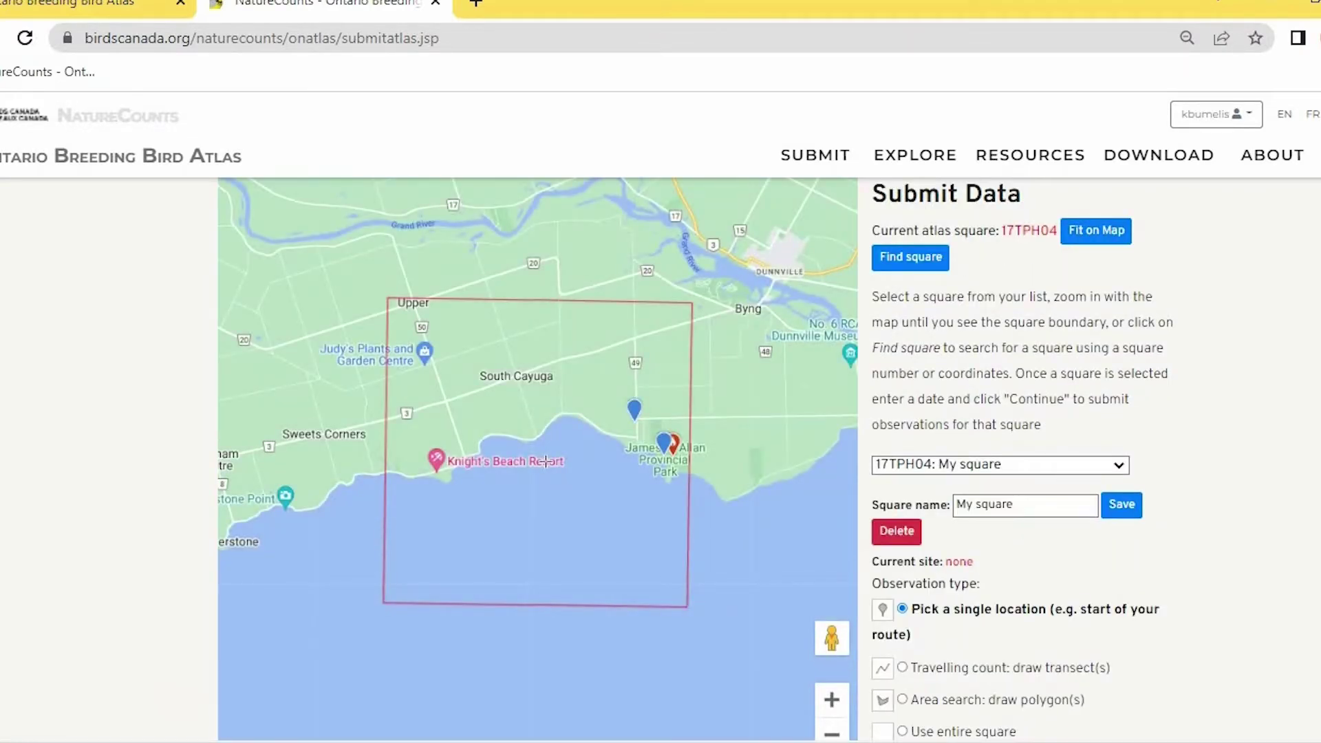
- Switch the map to satellite imagery and zoom in on the small peninsula at James N. Allan Provincial Park
scroll(536, 454, down, 1)
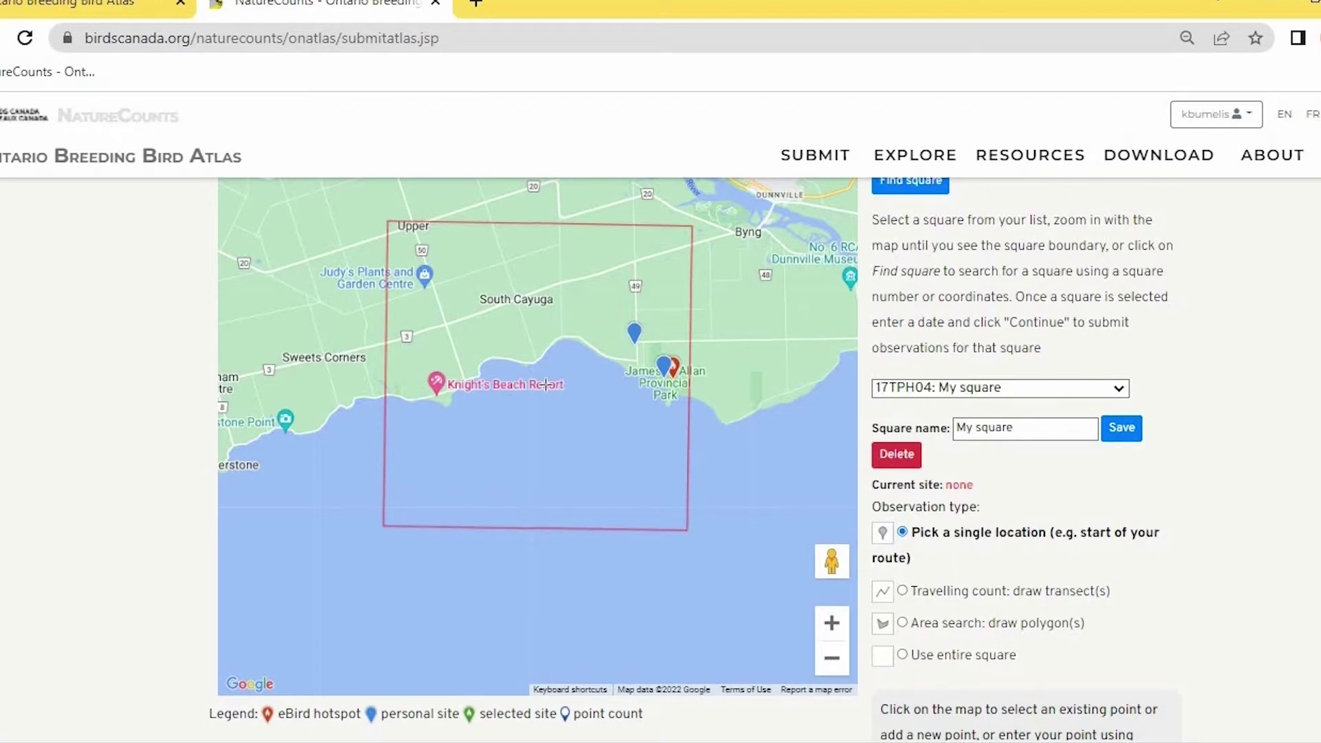
scroll(486, 278, up, 2)
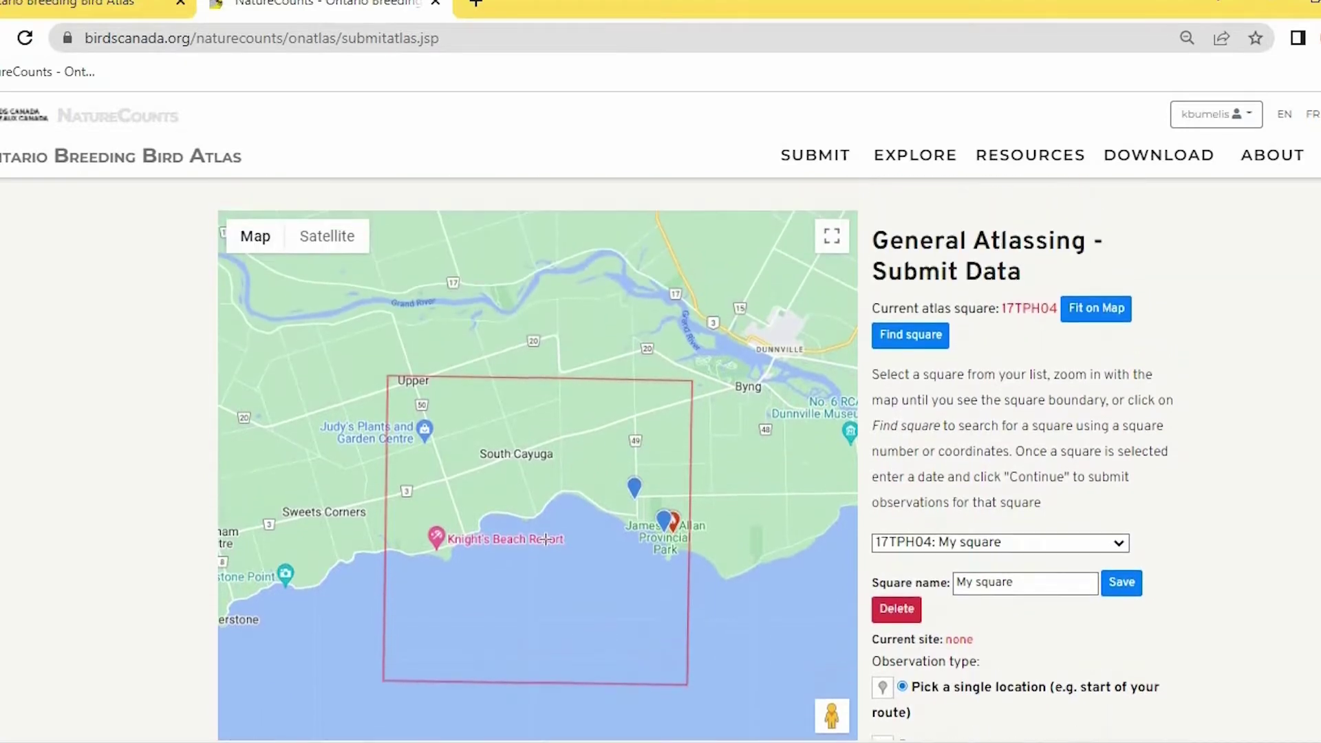
click(350, 226)
scroll(653, 526, down, 3)
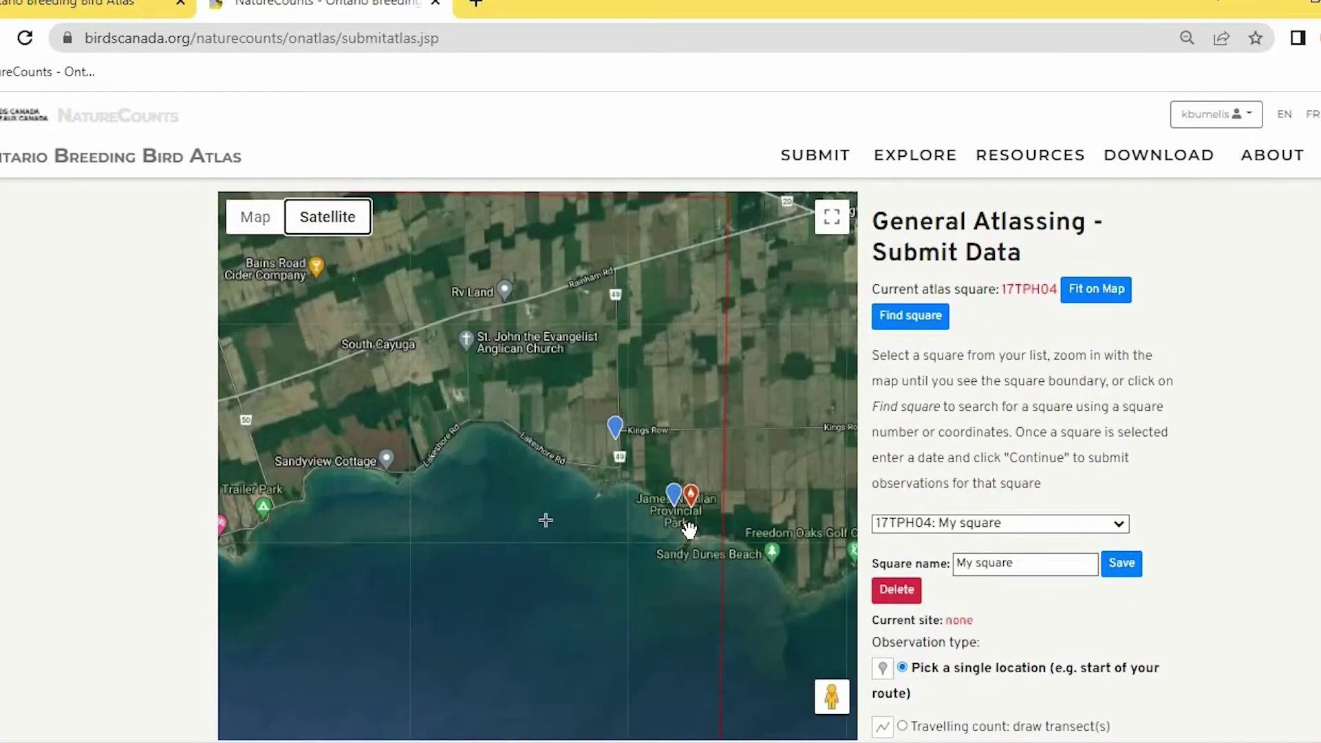
drag(694, 530, 628, 501)
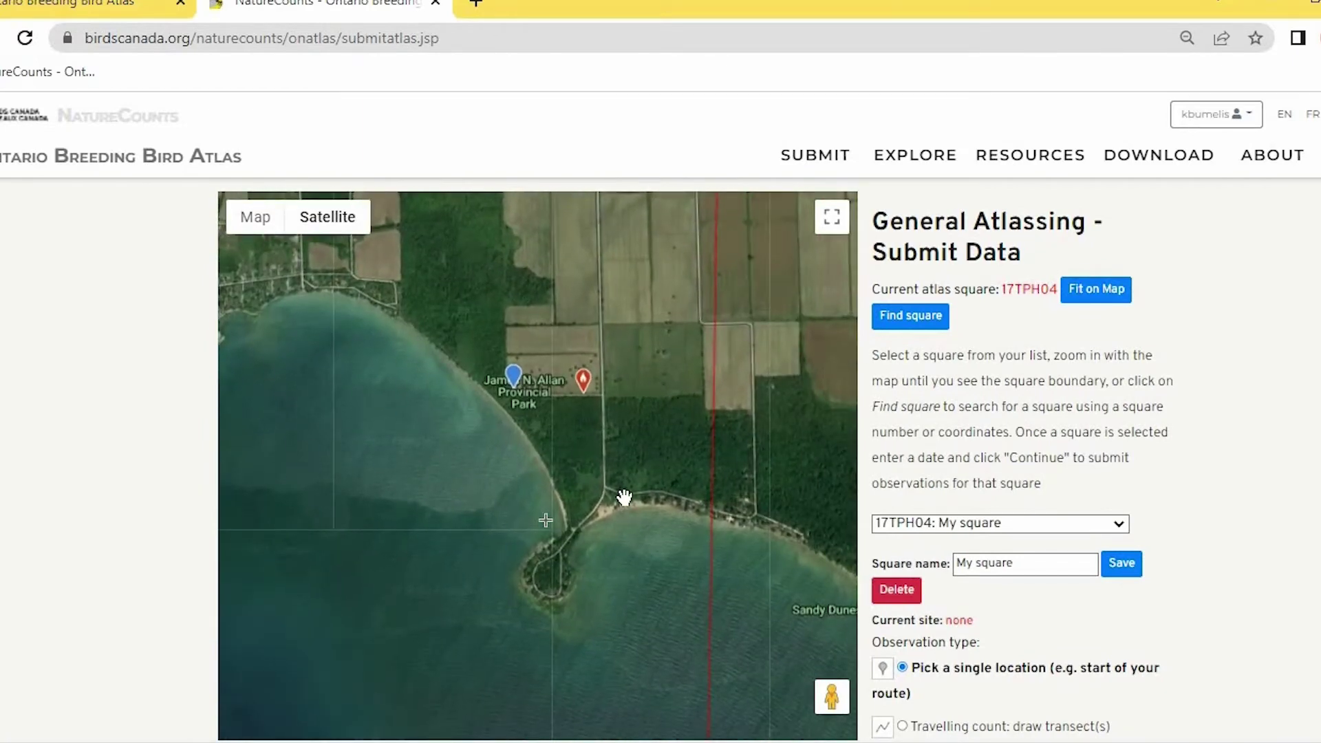
- Choose a travelling count as observation type and draw a transect of about 0.5 km looping around the peninsula
scroll(623, 502, down, 1)
click(902, 613)
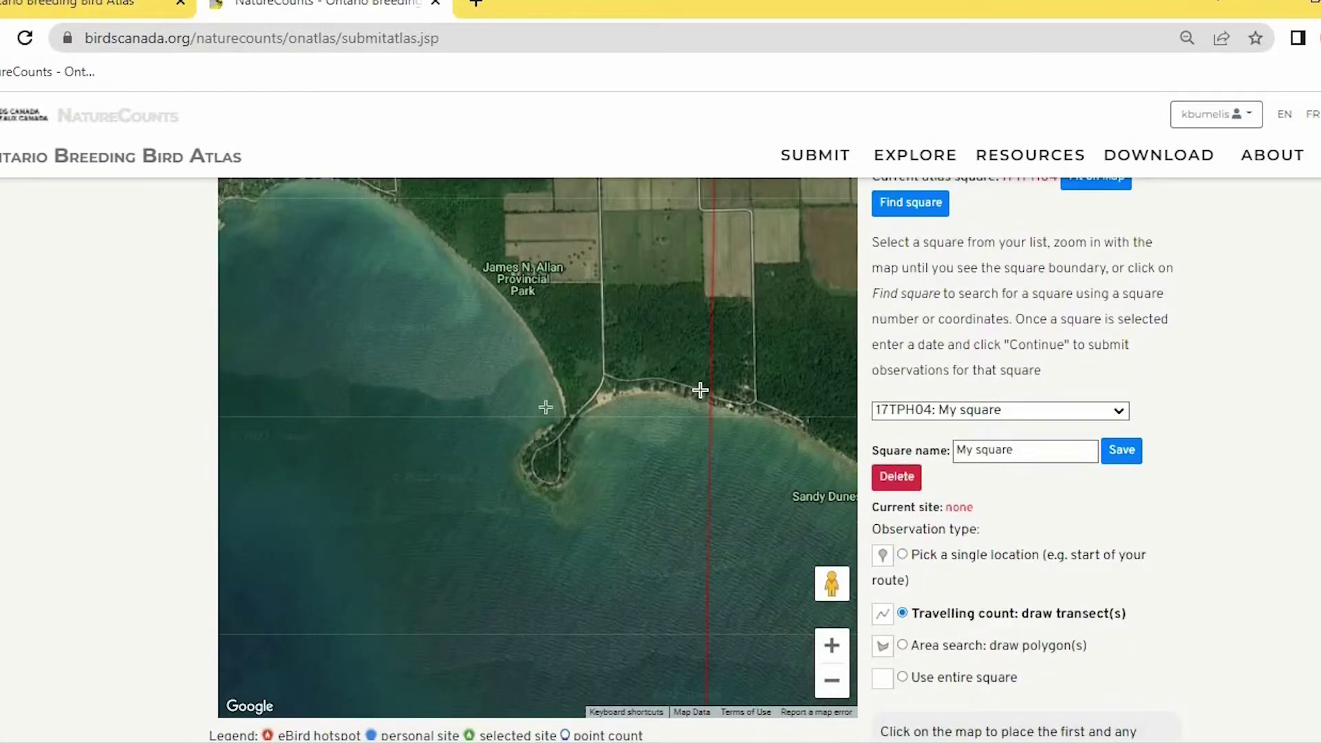
click(561, 432)
mouse_move(533, 462)
mouse_down()
mouse_move(551, 481)
mouse_move(560, 456)
mouse_up()
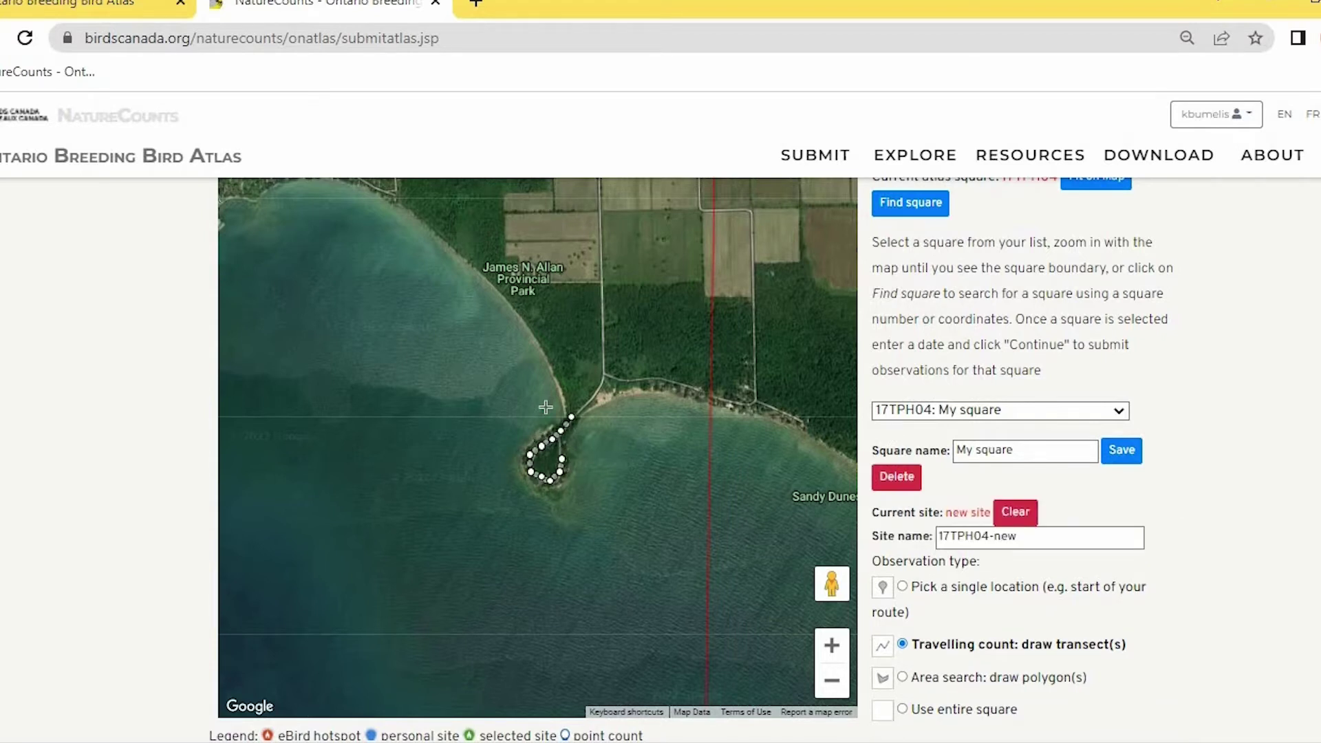
- Set the observation date to 16 Apr 2022 and the start time to 6:10
scroll(546, 407, down, 7)
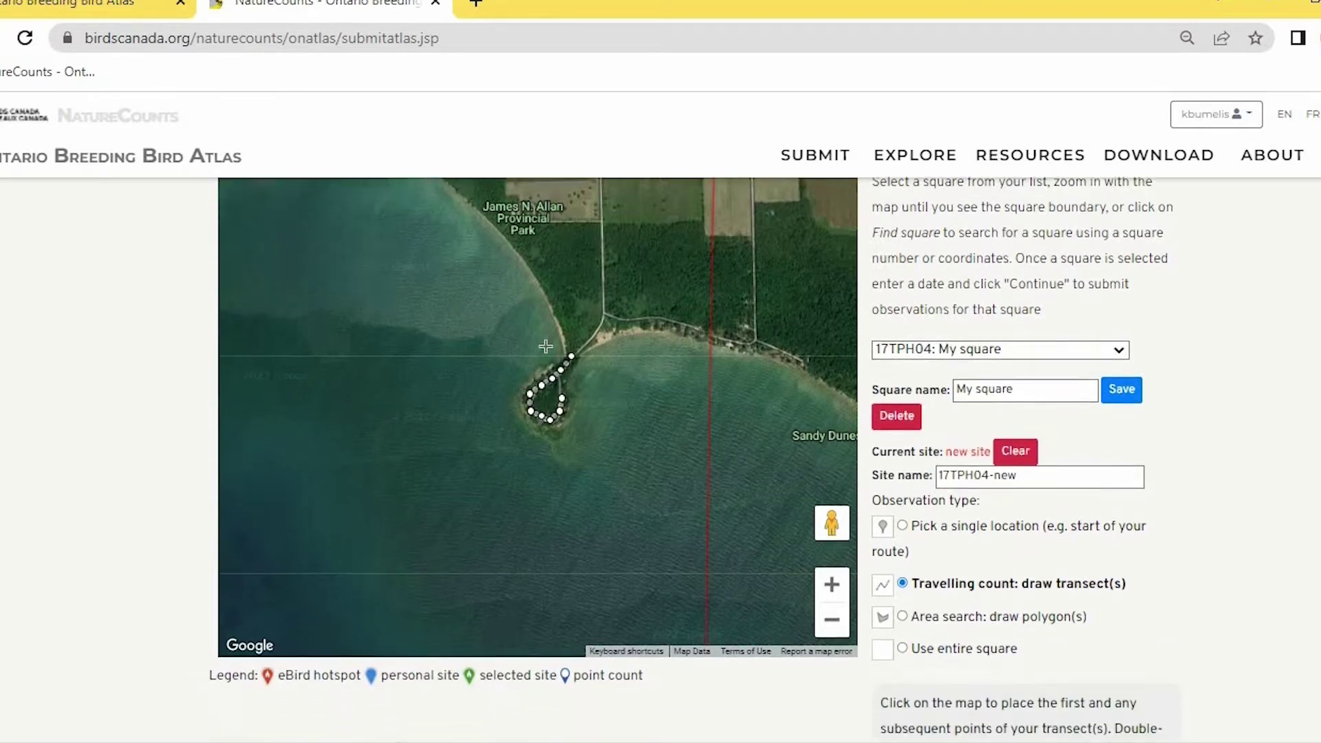
scroll(1254, 474, down, 4)
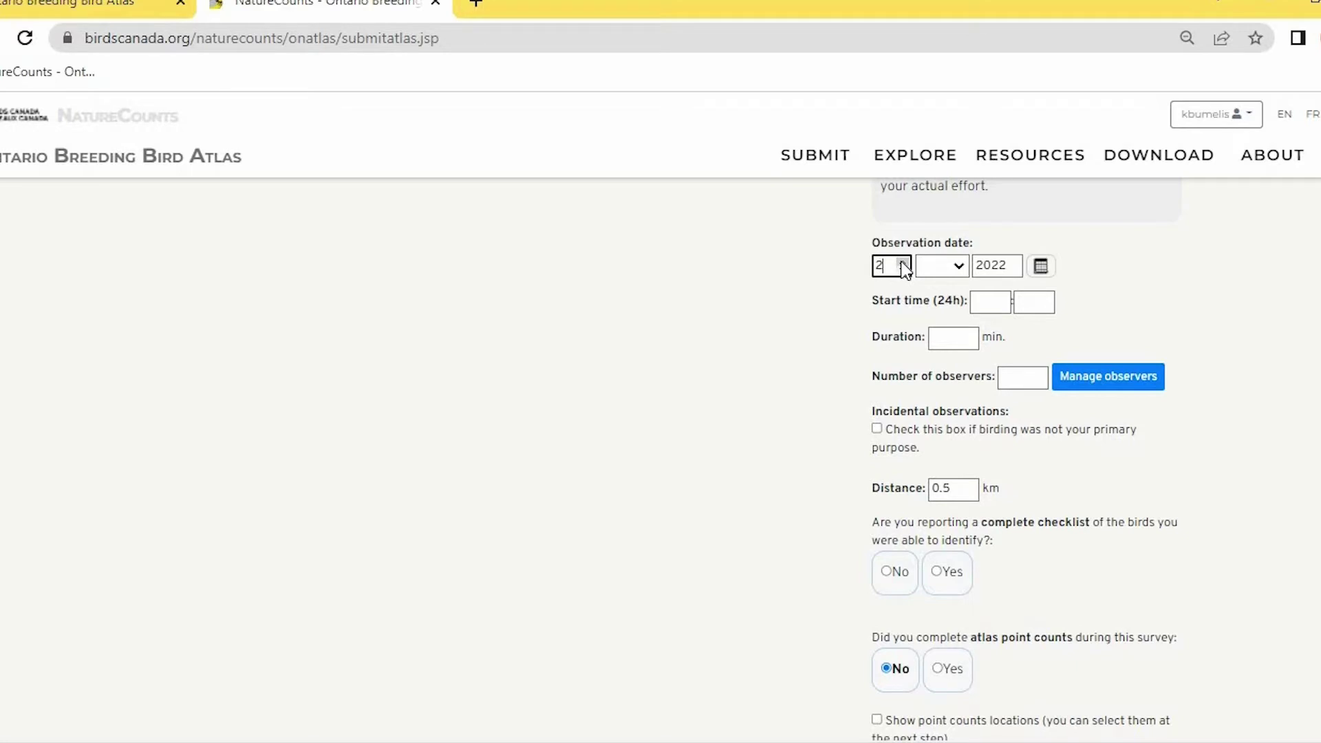
click(1041, 266)
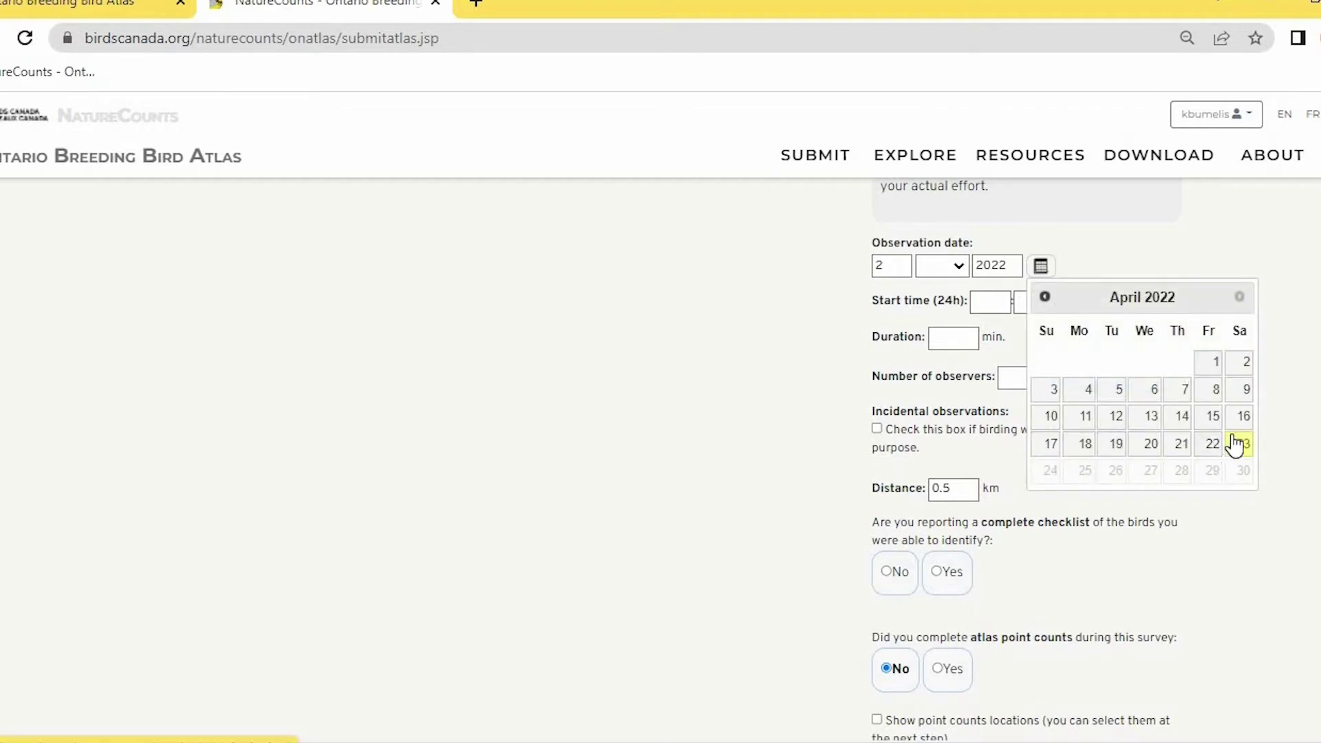
click(1243, 415)
click(1002, 303)
text(6)
click(1042, 302)
text(6)
- Set the duration to 10 minutes and report a complete checklist of the birds identified
click(967, 339)
text(5)
click(969, 336)
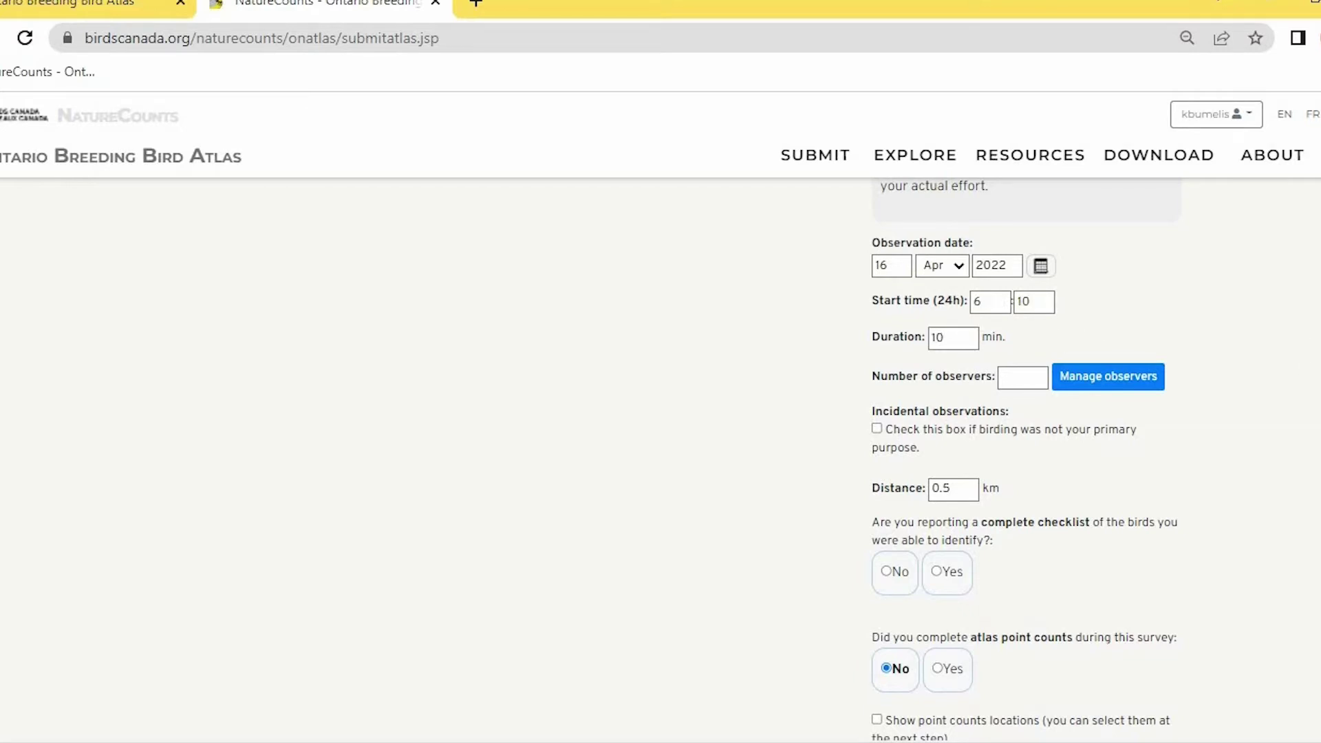
scroll(1145, 333, down, 2)
click(956, 463)
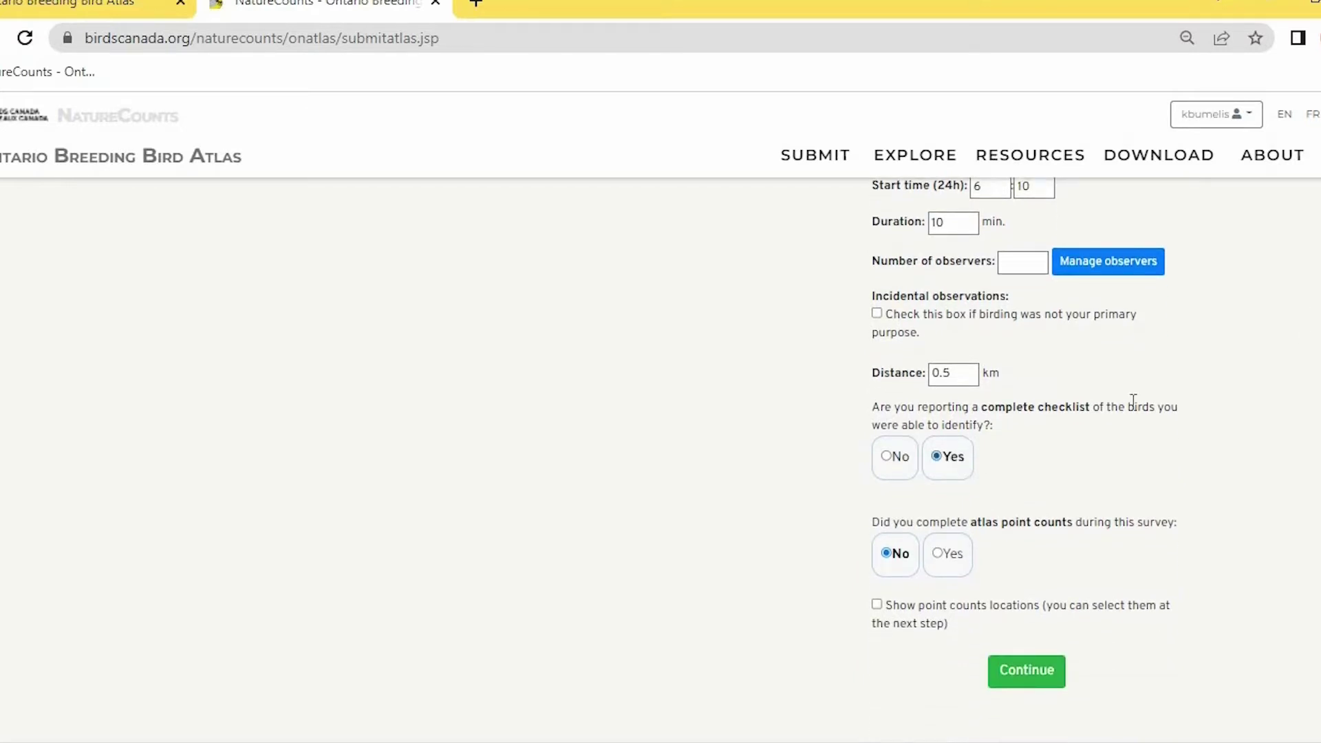
- Record 2 observers and select the participating person from the saved list of observers
scroll(1135, 385, up, 2)
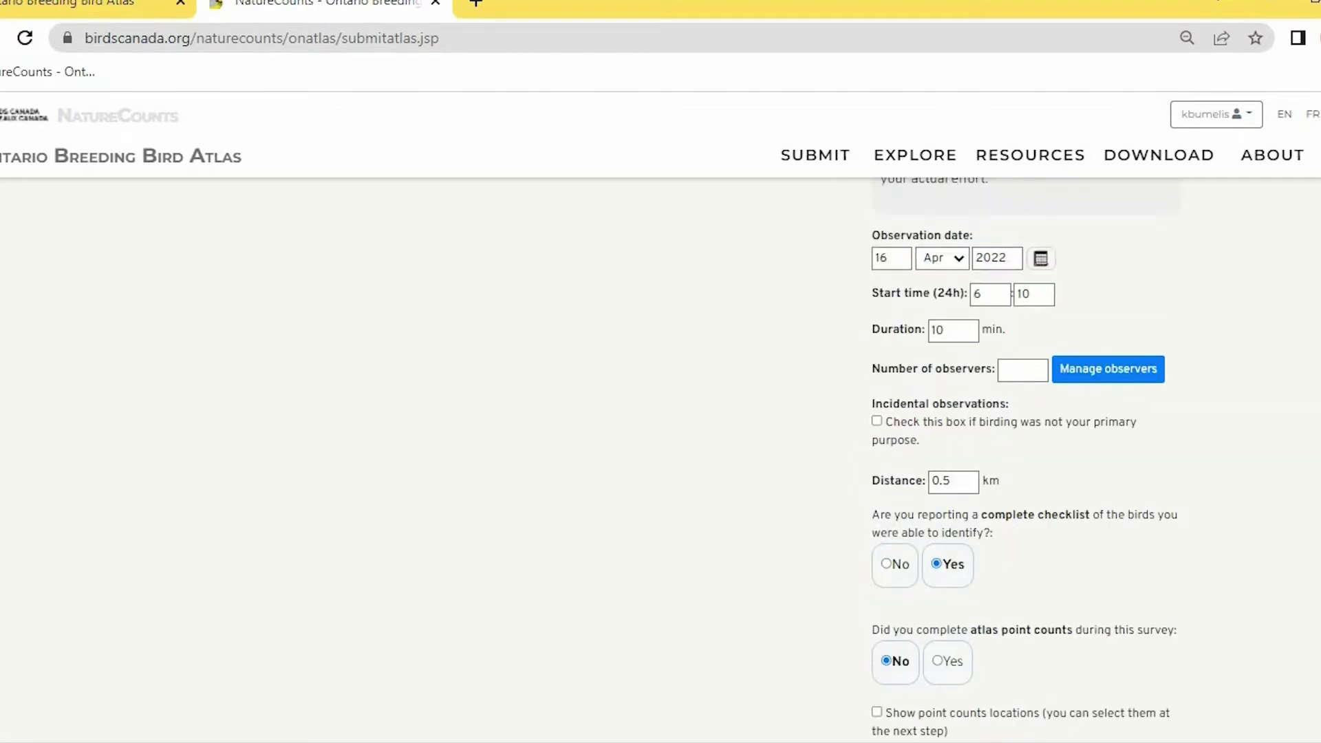
click(1041, 370)
click(1039, 366)
click(1116, 369)
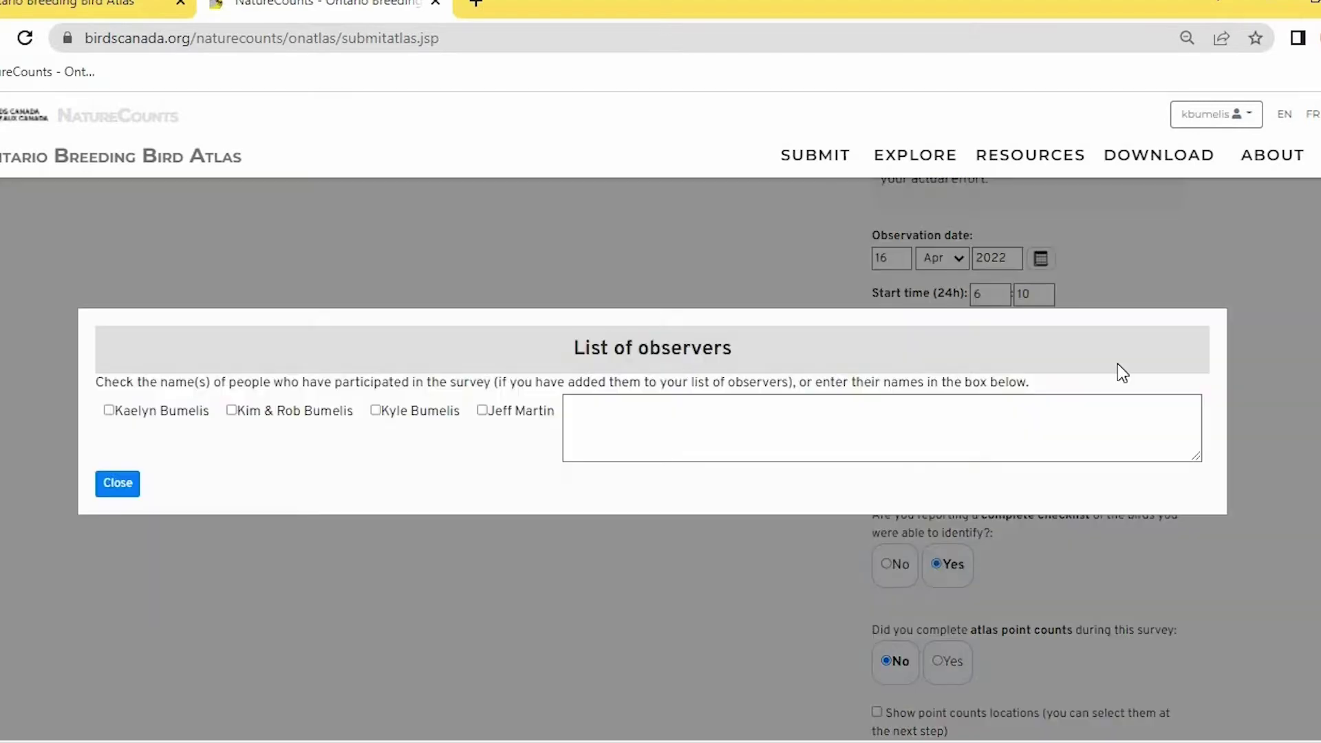
click(514, 414)
click(120, 484)
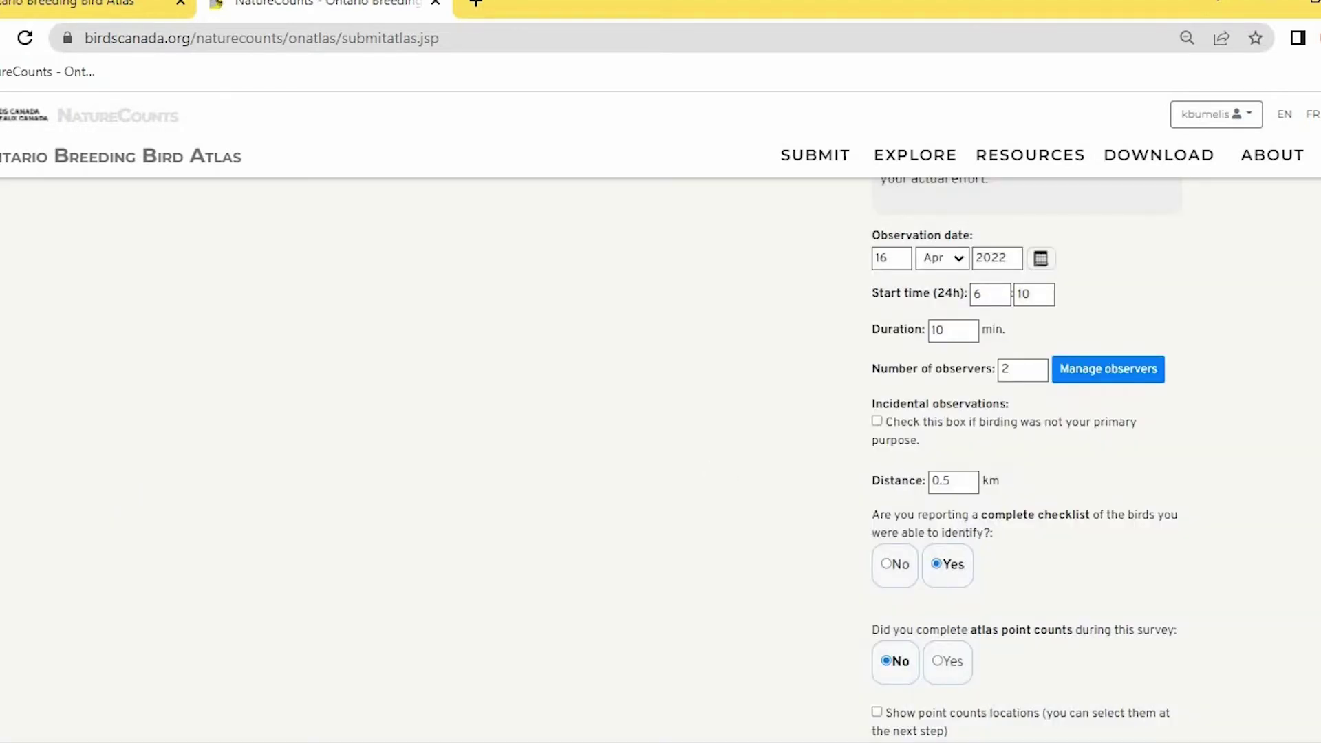
- Continue from the effort details to the species list for the checklist
scroll(1025, 447, down, 3)
click(1036, 593)
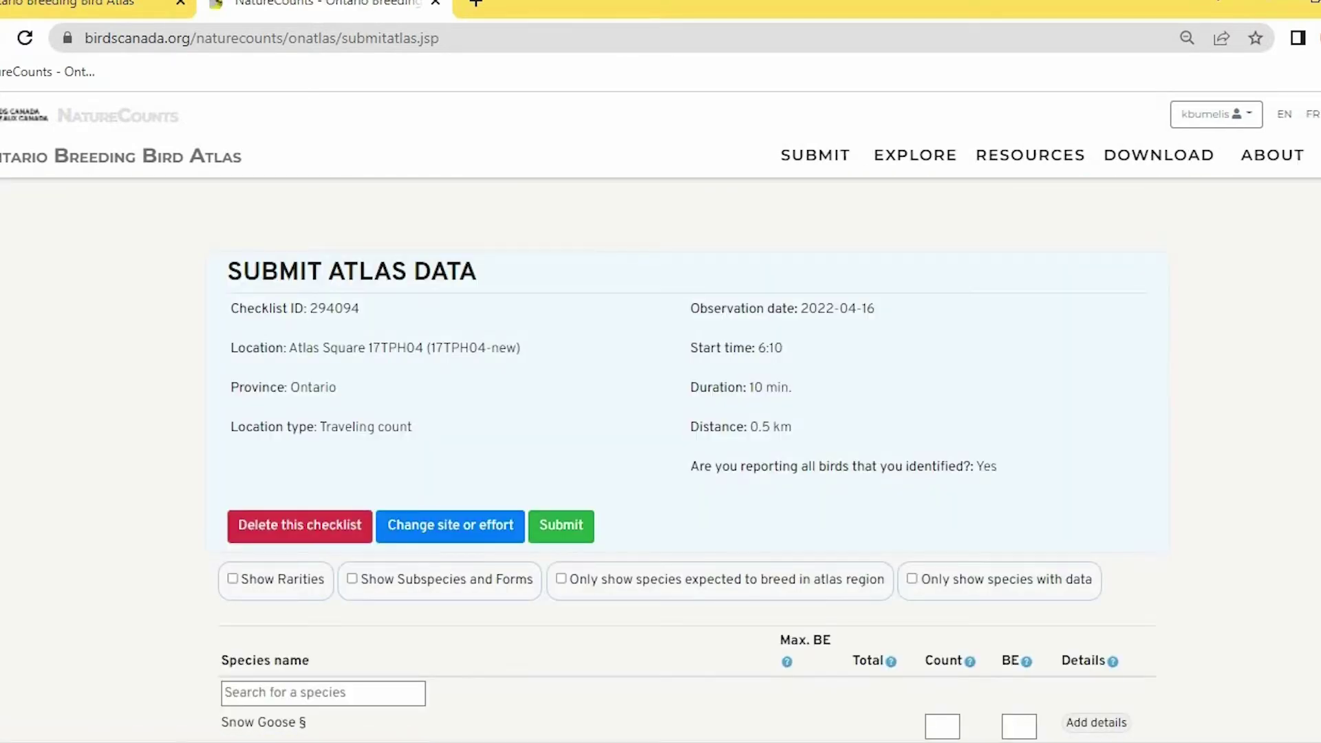
scroll(686, 482, down, 5)
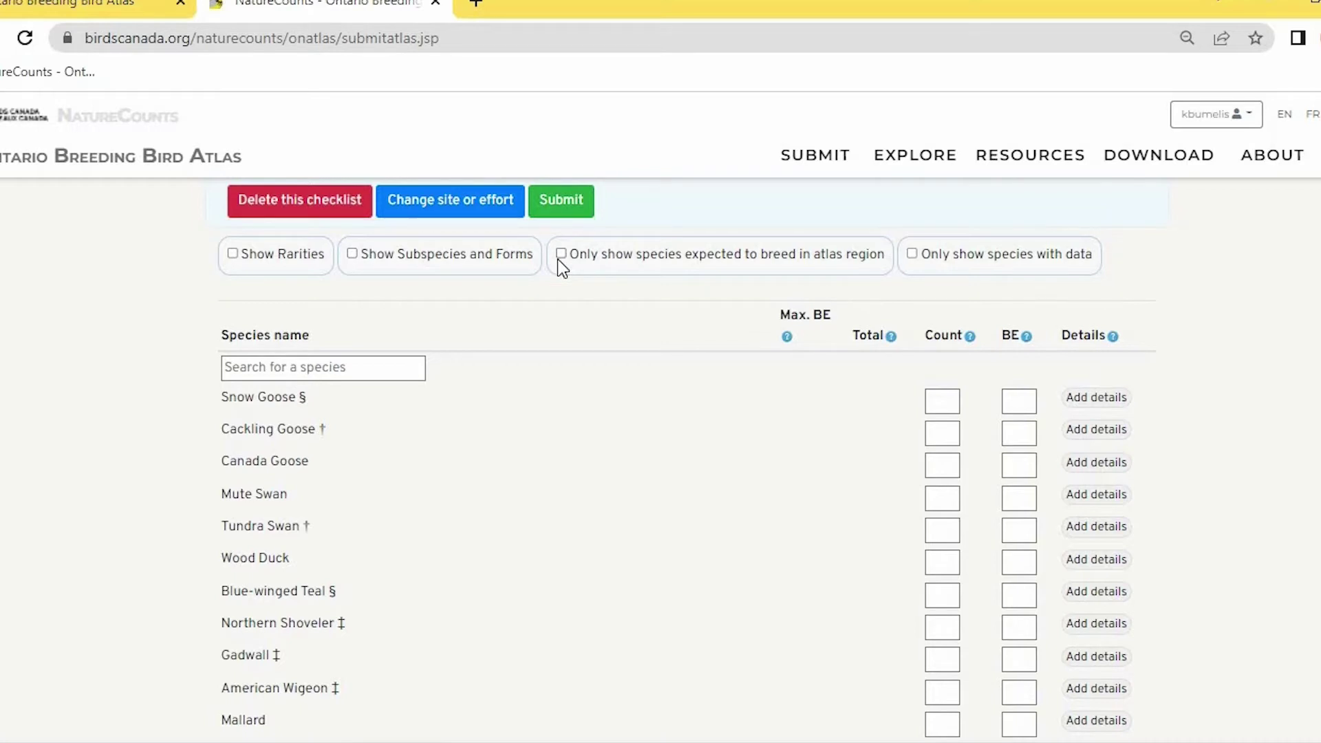
- Show the rarities in the species list, look through them and hide them again
click(234, 252)
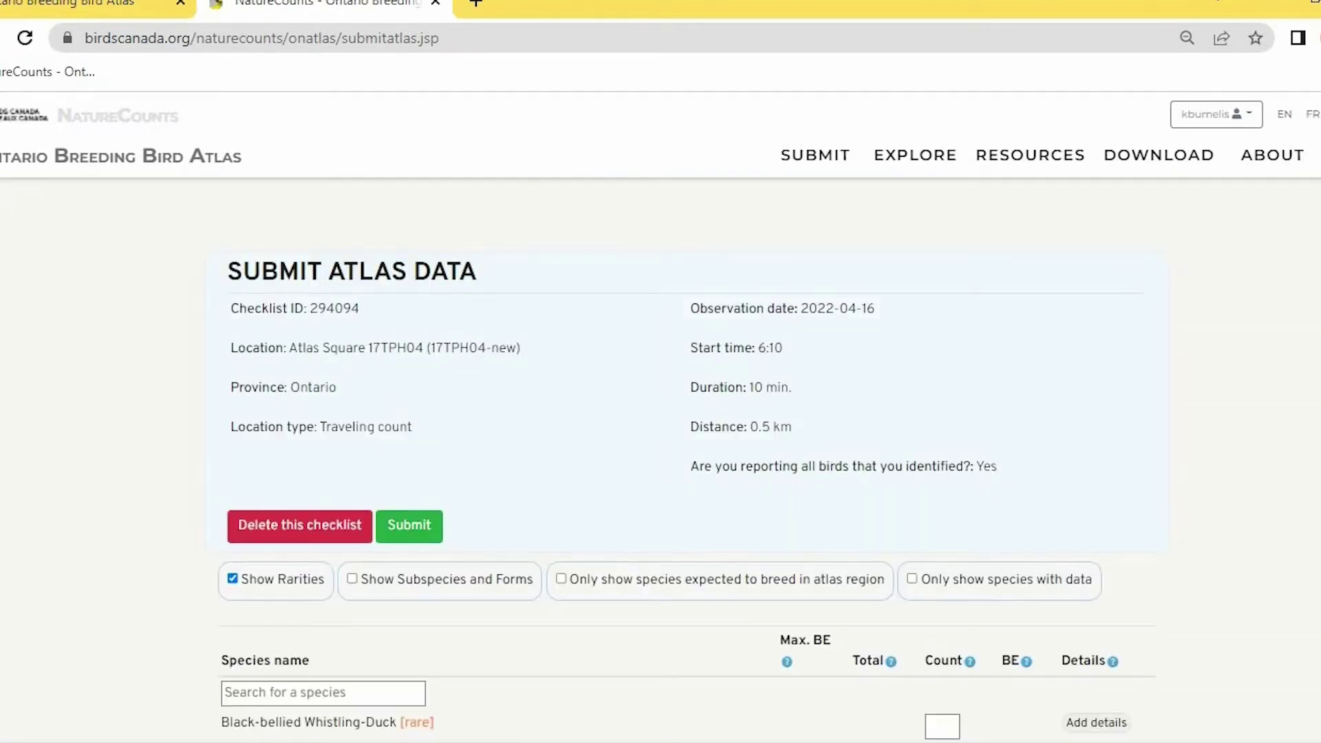
scroll(1219, 285, down, 5)
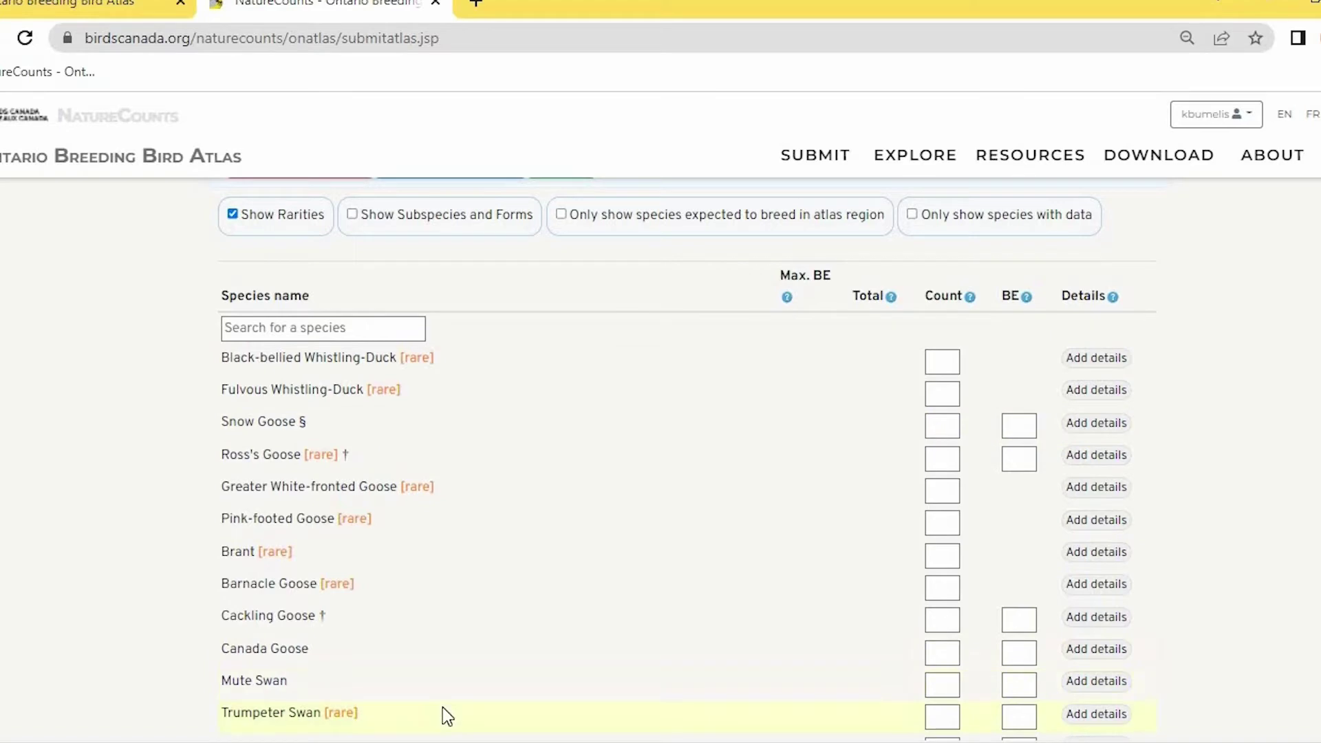
scroll(443, 708, up, 1)
click(304, 241)
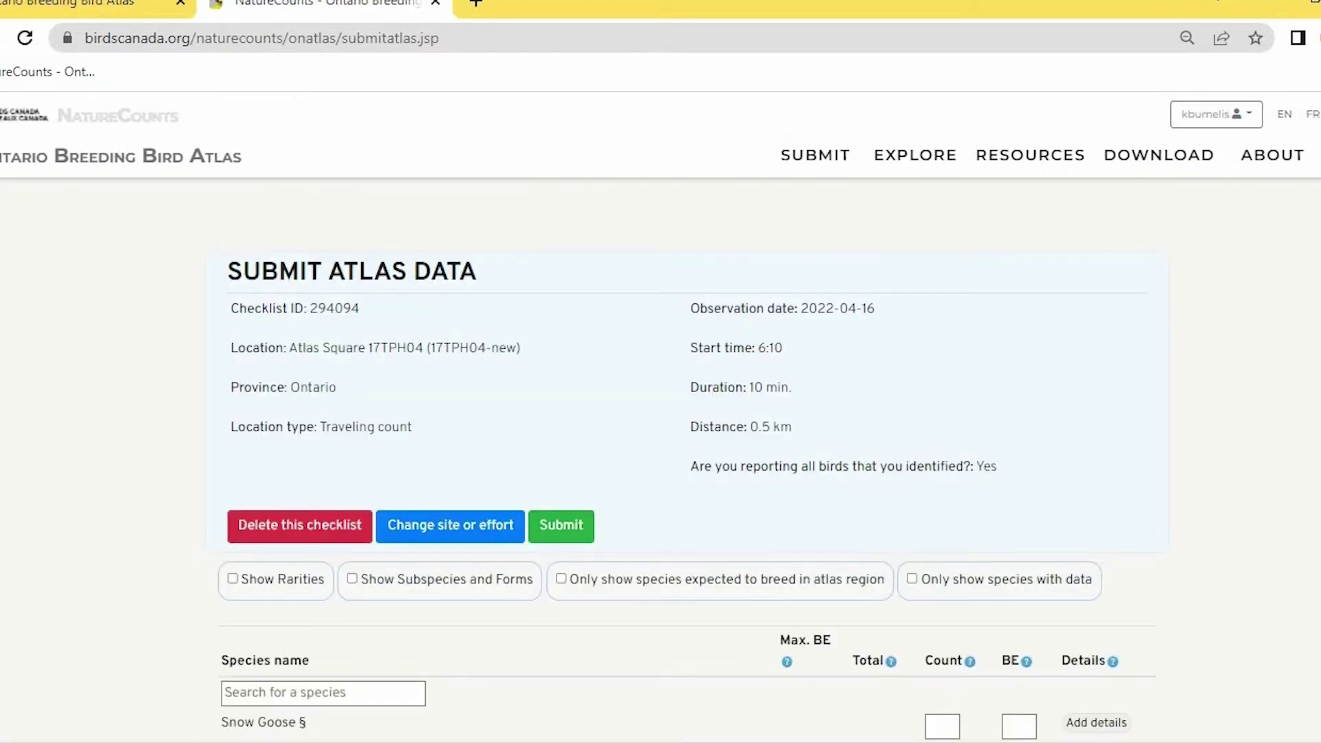
- Enter a count of 5 and breeding evidence code V for Mallard
scroll(686, 459, down, 6)
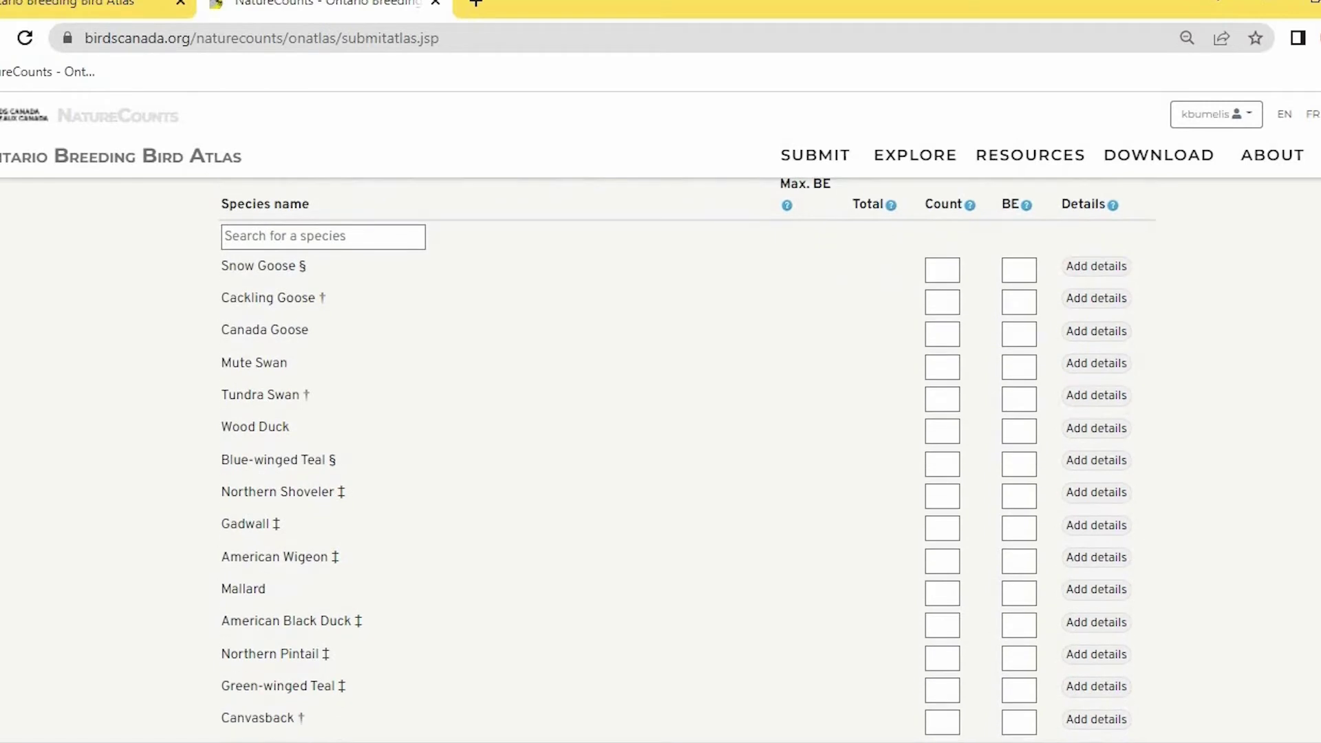
click(945, 594)
text(5)
click(1024, 595)
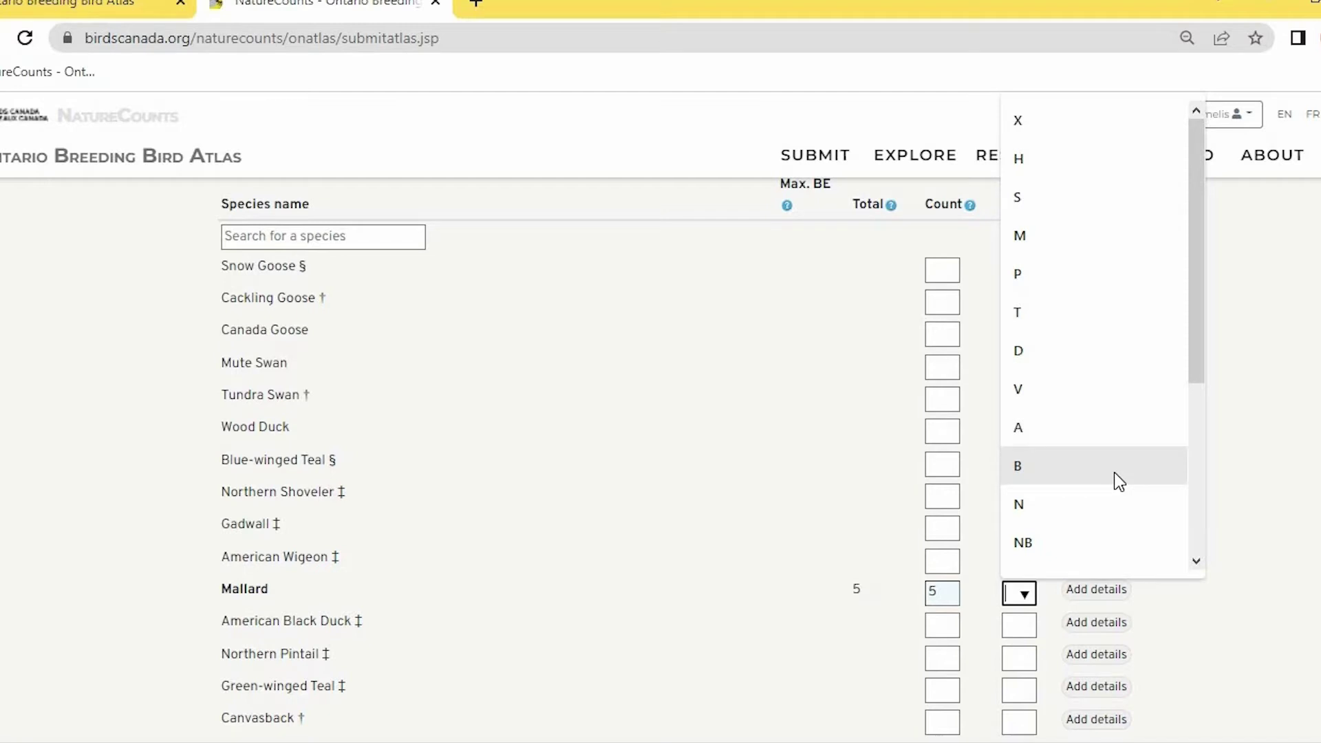
click(1100, 404)
- Examine the details on unusual and invalid breeding codes for Mallard
mouse_move(1046, 592)
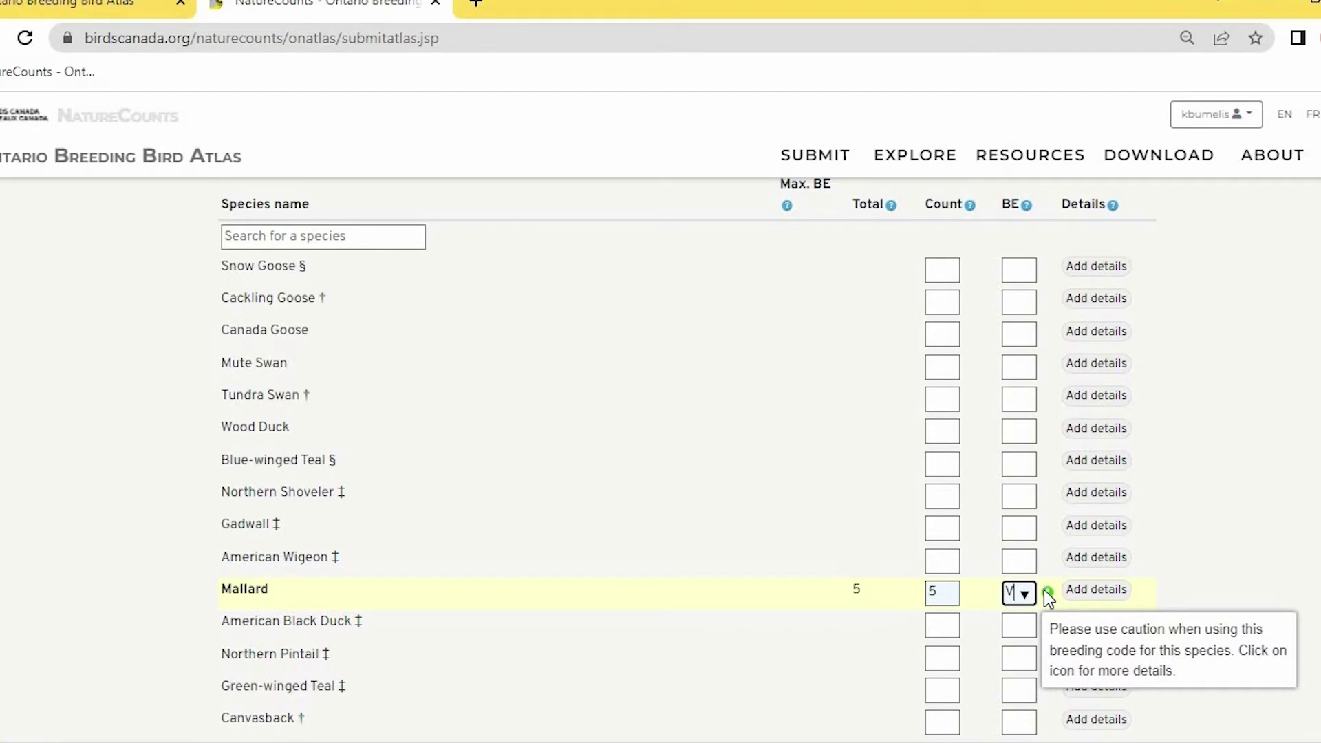
click(1047, 592)
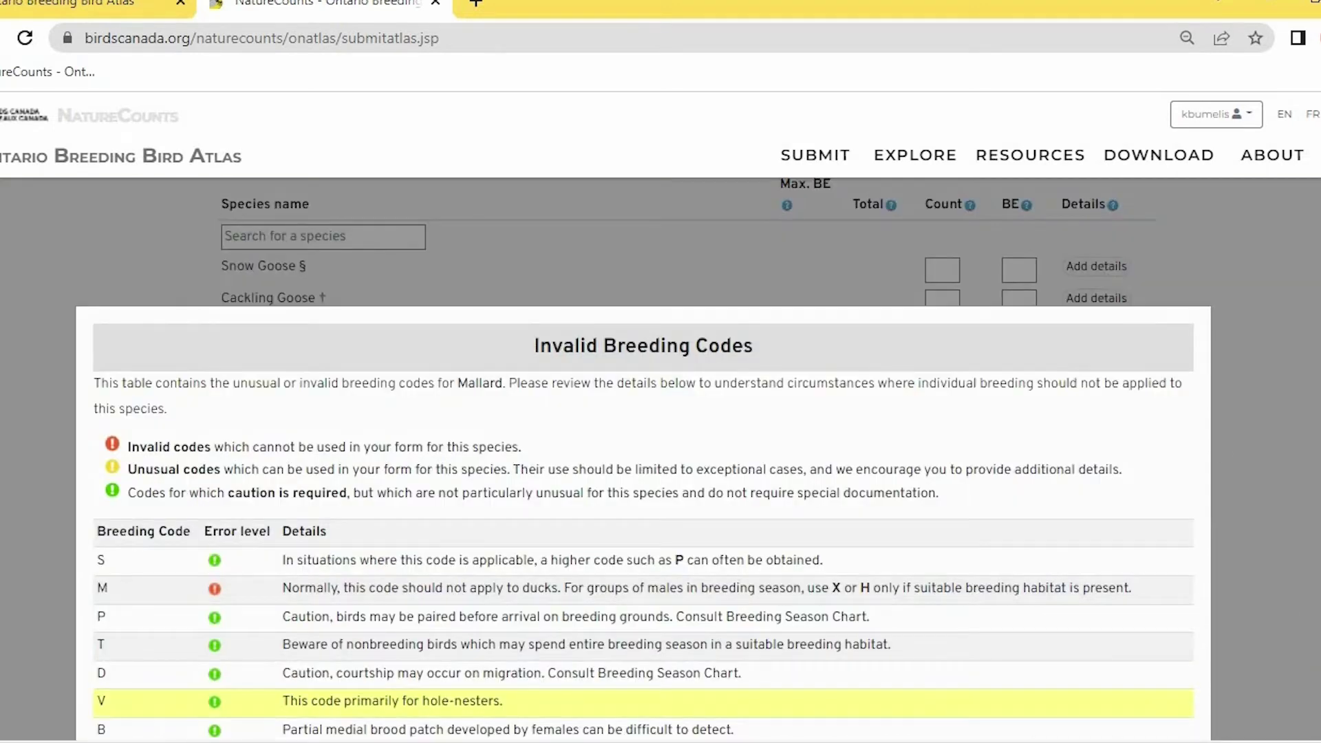
scroll(643, 482, down, 4)
scroll(333, 259, down, 1)
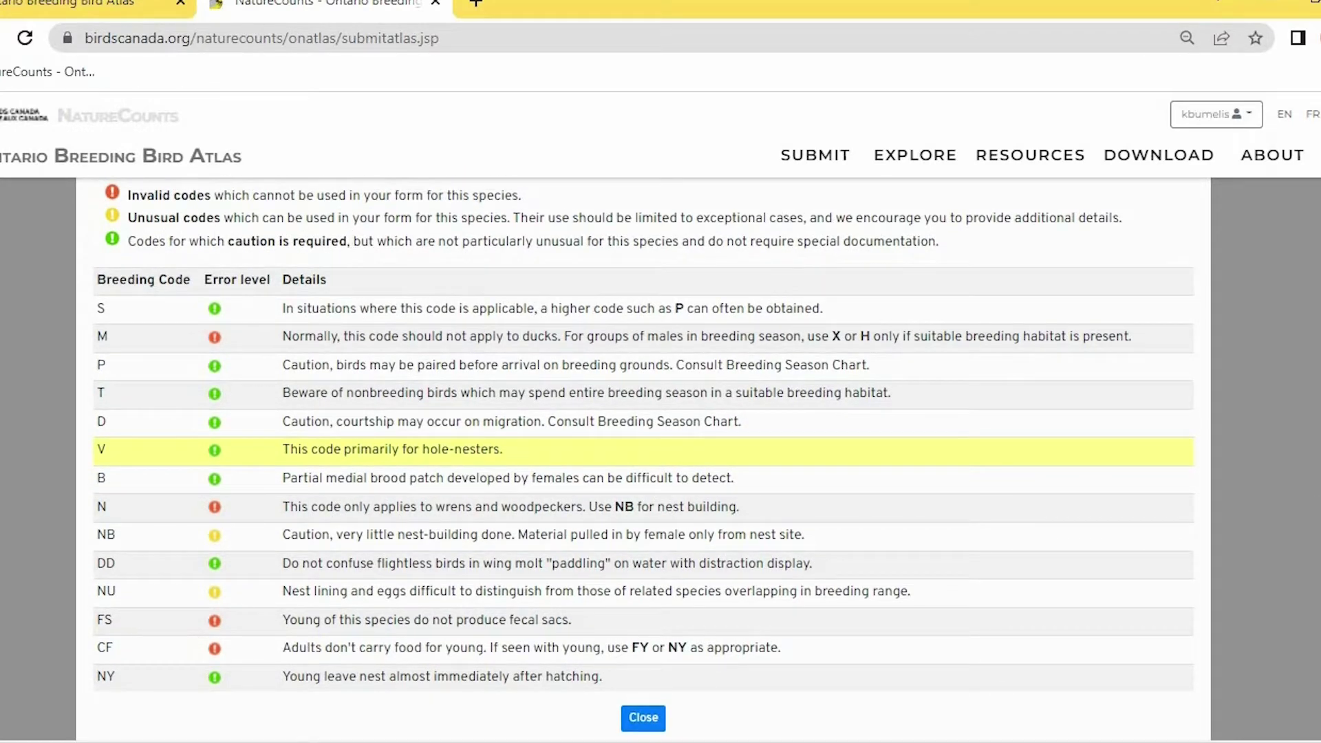
click(644, 718)
- Close the breeding code details and change the breeding evidence code for Mallard to FY
click(1025, 595)
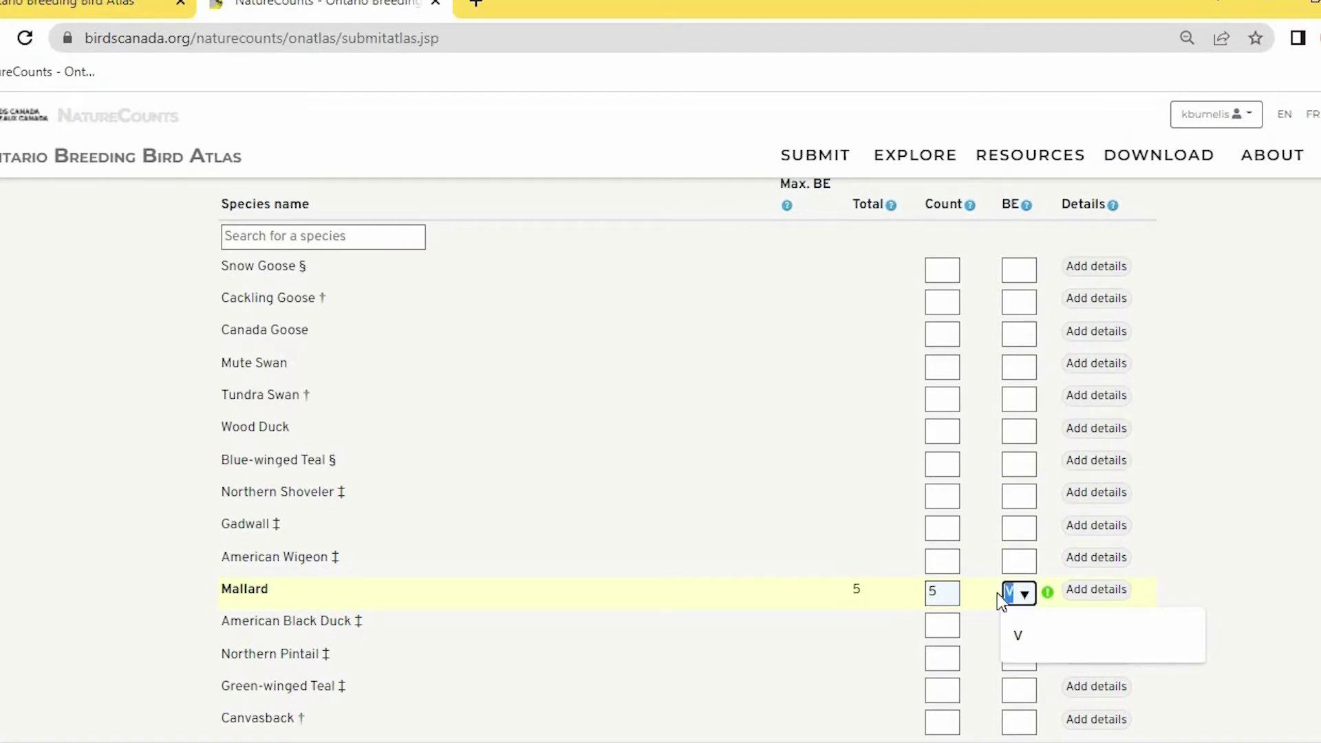
key(BackSpace)
click(1025, 596)
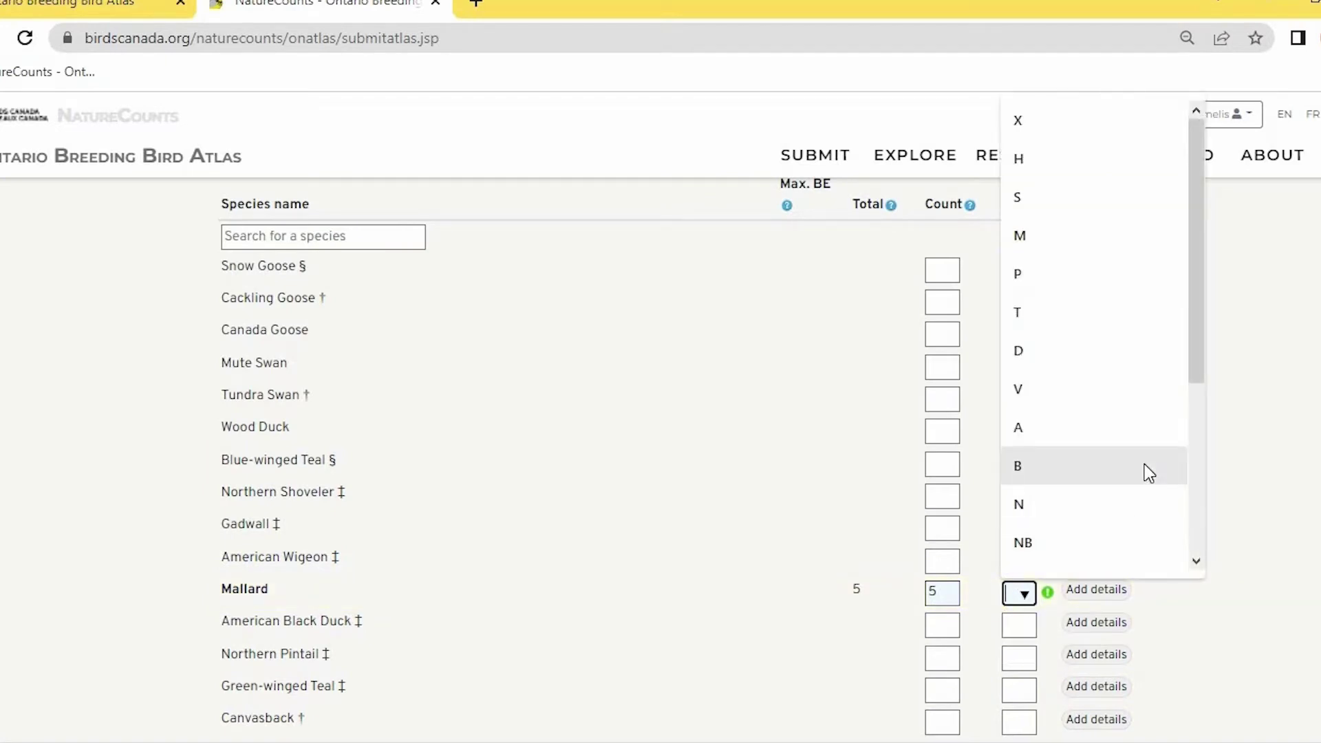
drag(1192, 340, 1193, 469)
click(1044, 422)
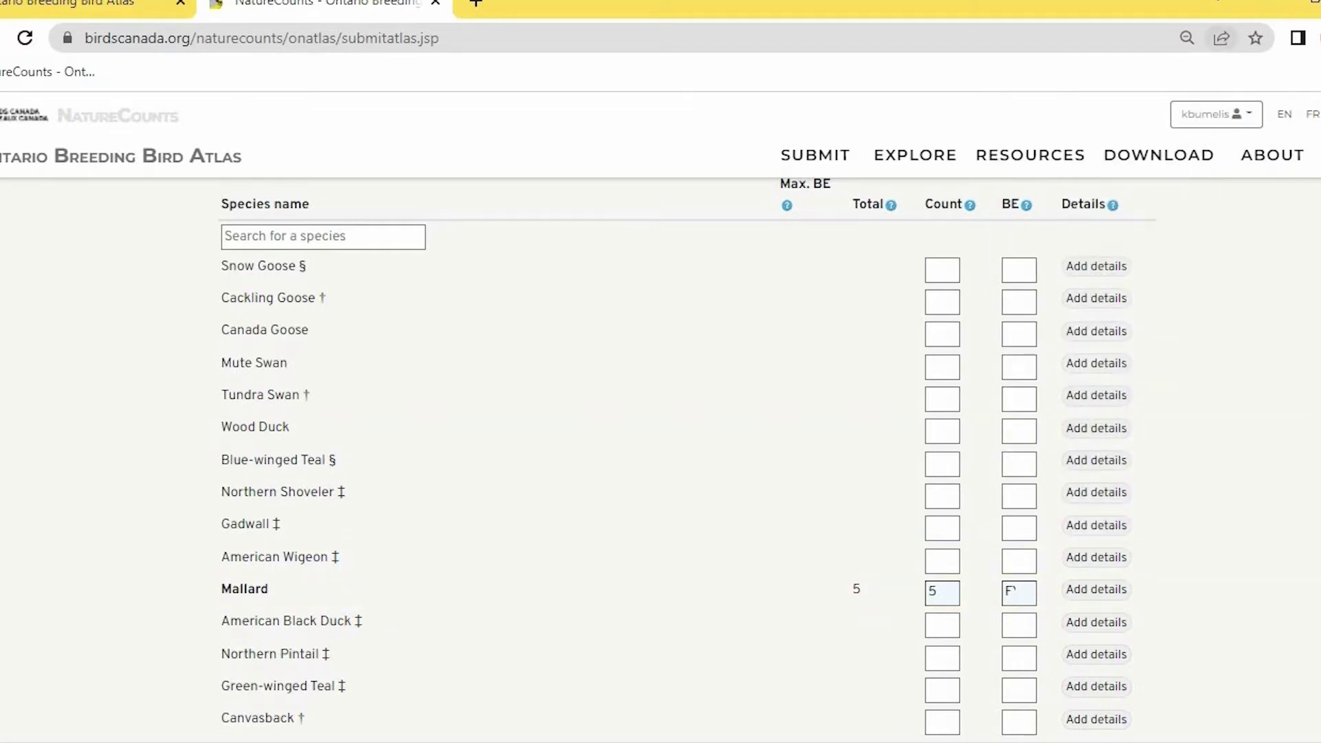
- Enter a count of 1 for Hooded Merganser in the species list
scroll(677, 459, down, 1)
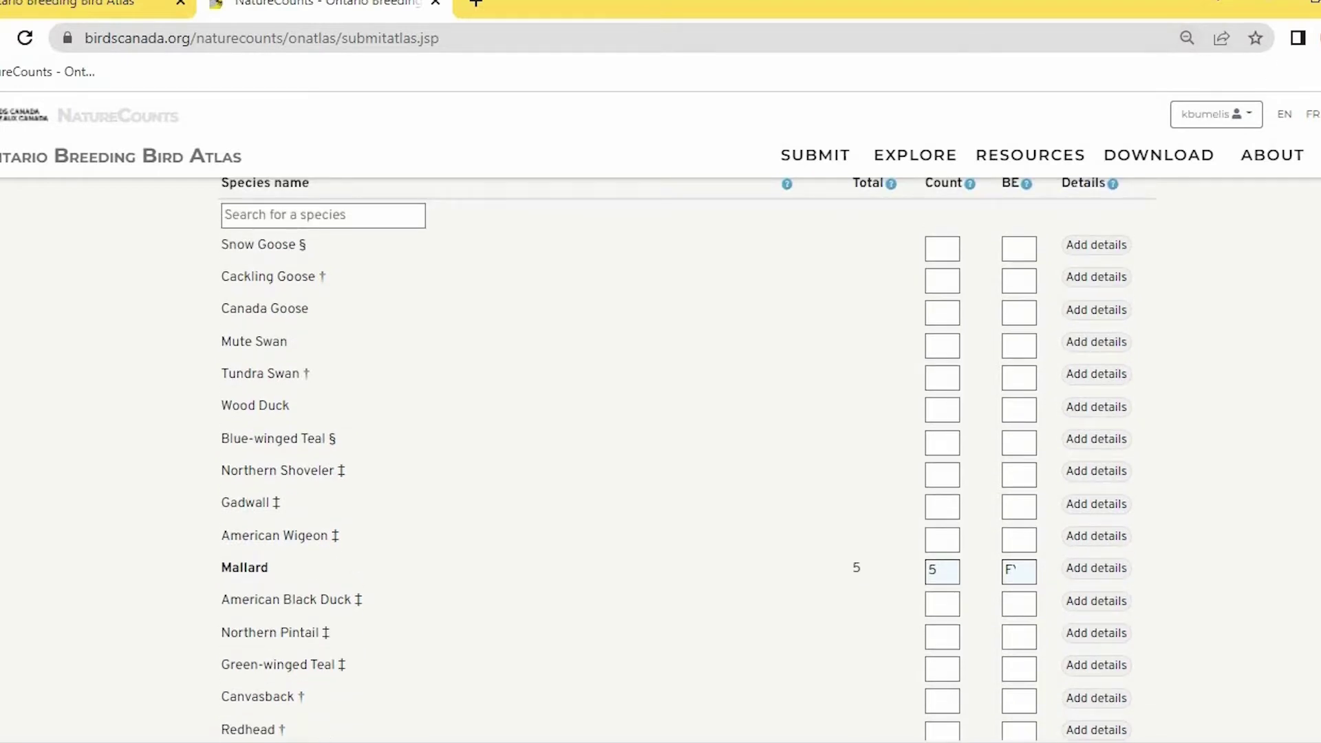
scroll(677, 459, down, 2)
scroll(678, 459, down, 8)
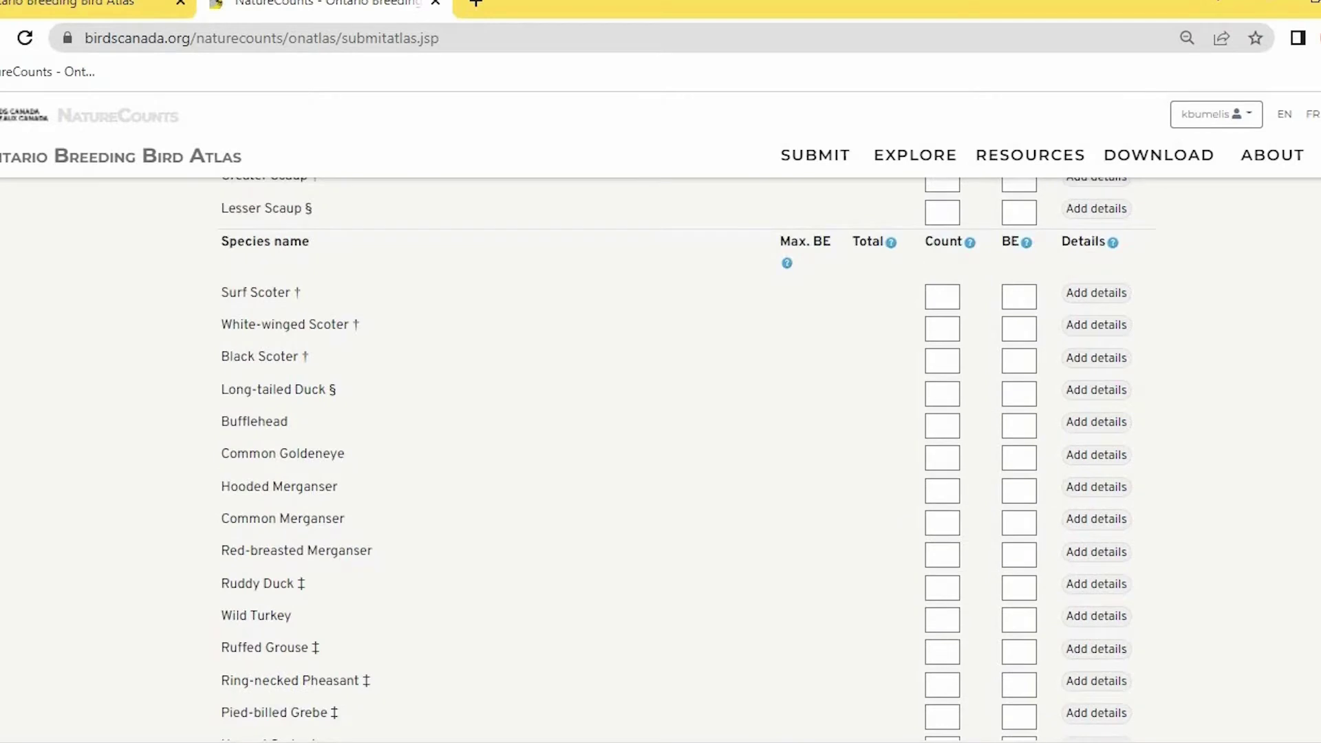
click(938, 491)
text(1)
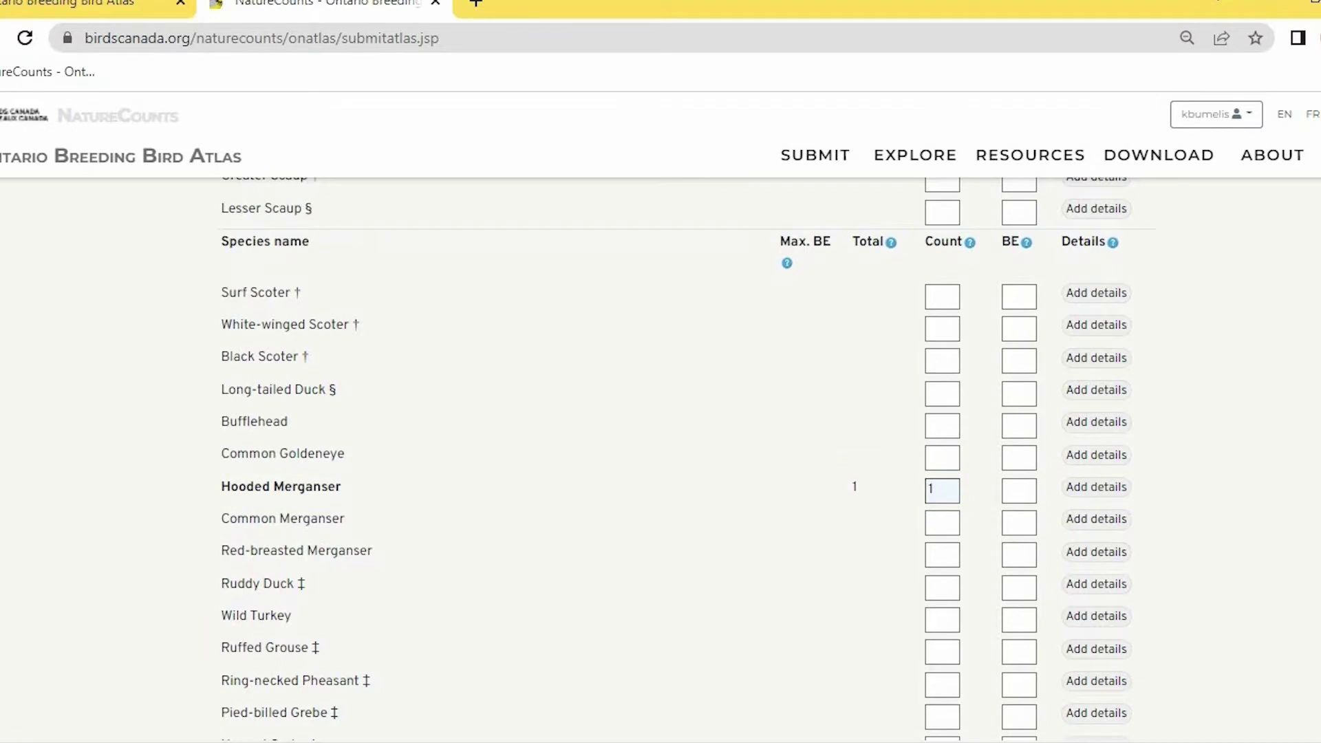
- Enter a count of 1 and breeding evidence code P for Sandhill Crane
scroll(660, 454, down, 6)
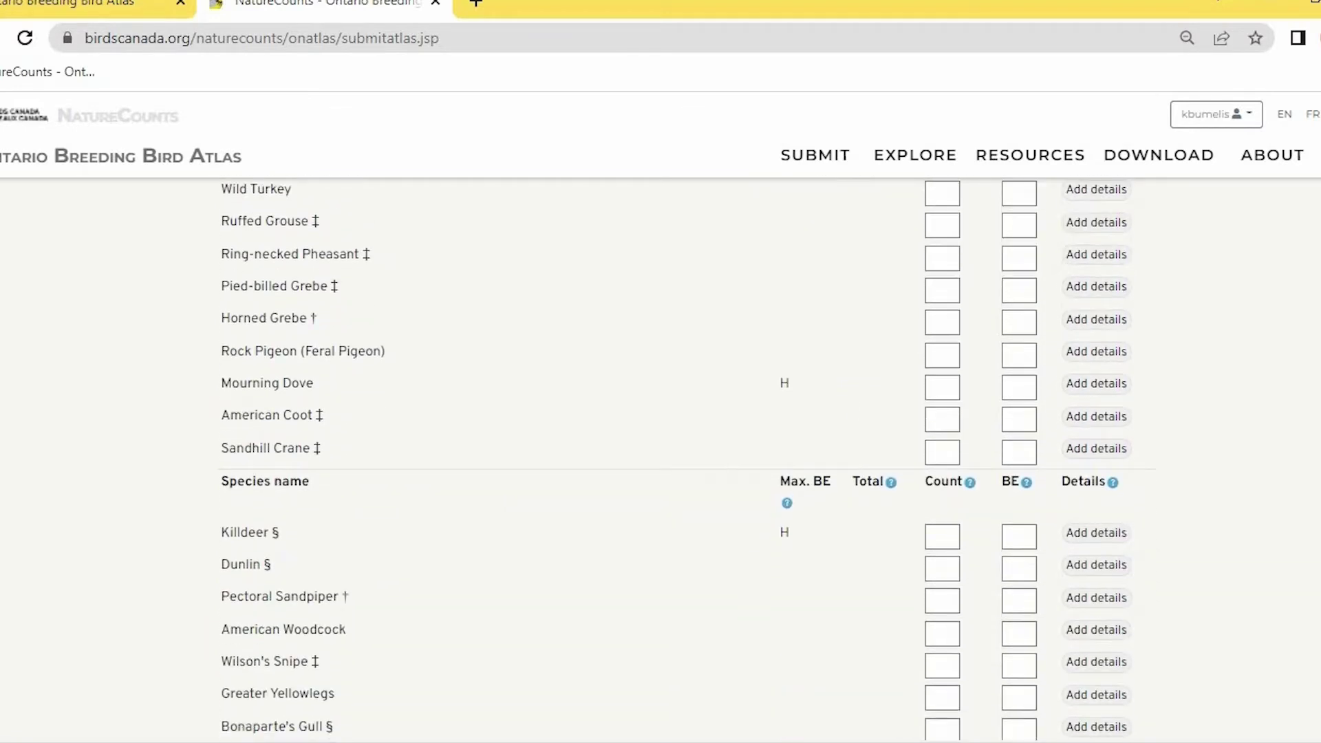
click(941, 443)
text(1)
click(1215, 451)
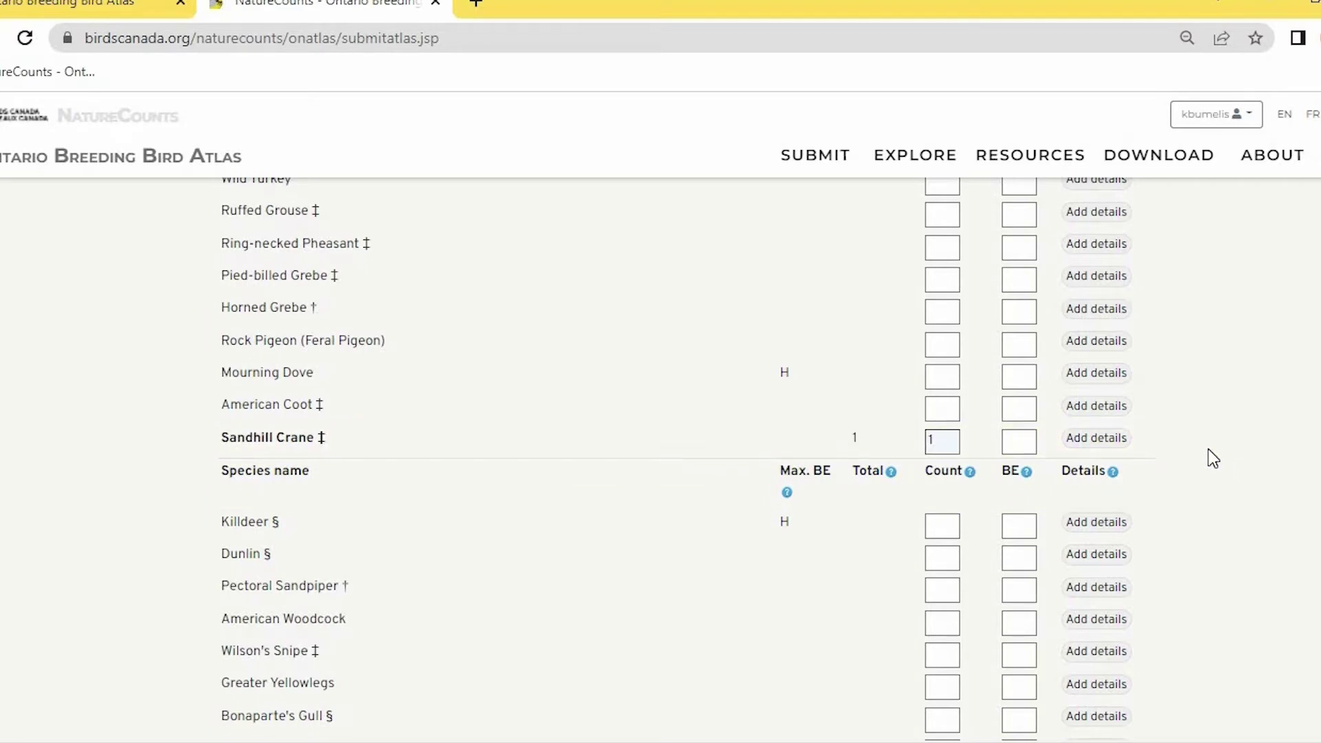
click(1024, 443)
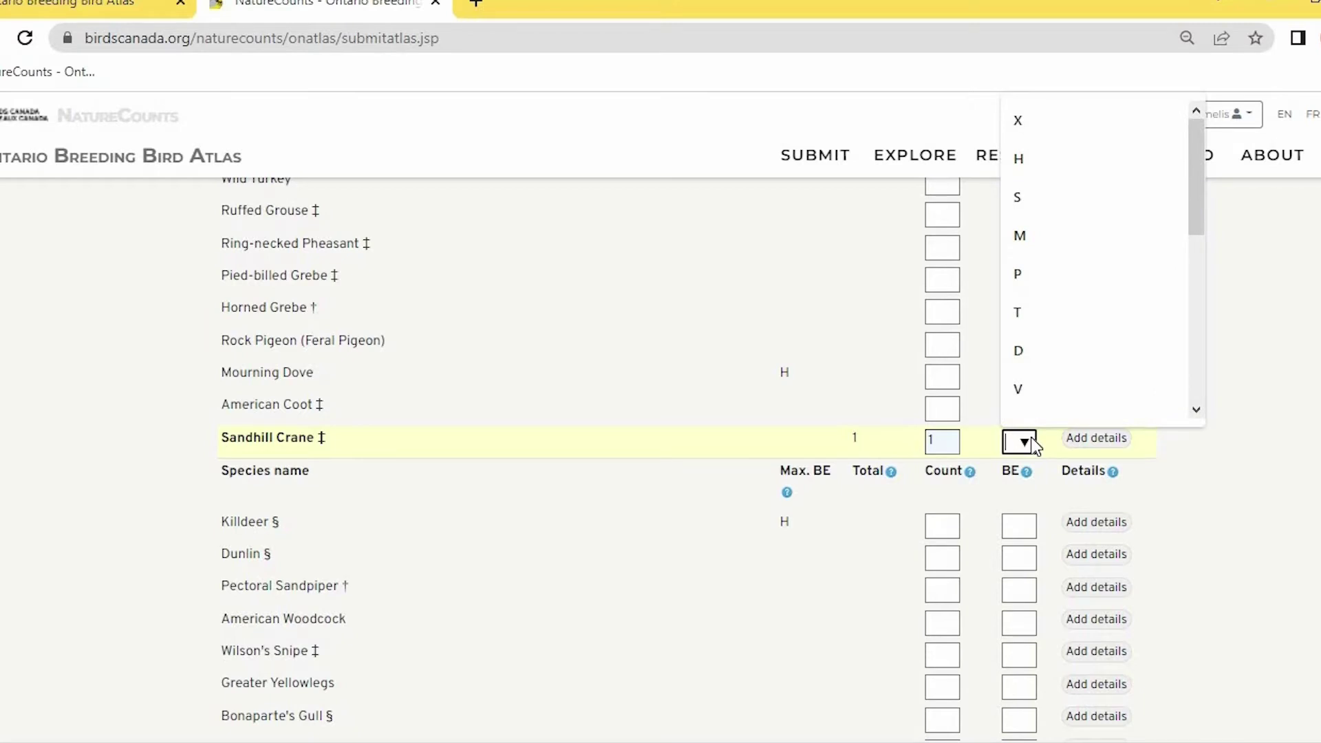
click(1050, 273)
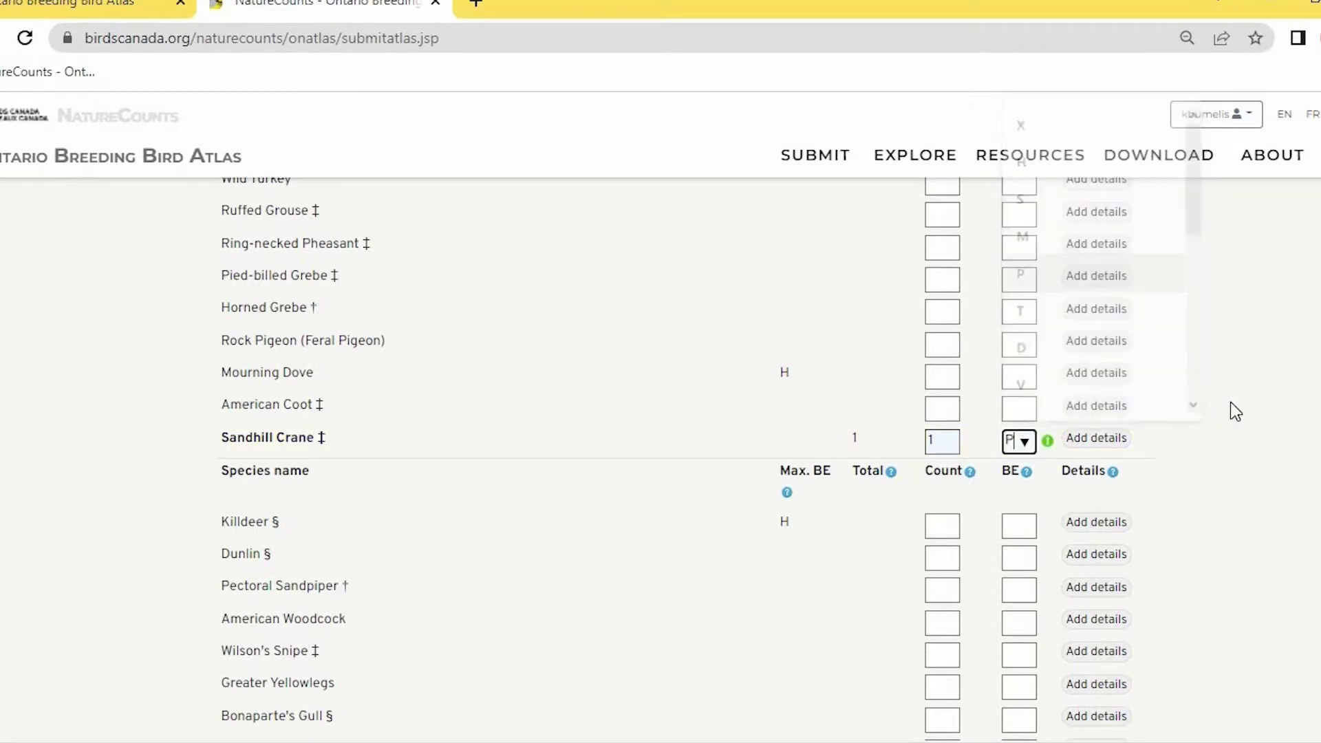
mouse_move(1051, 440)
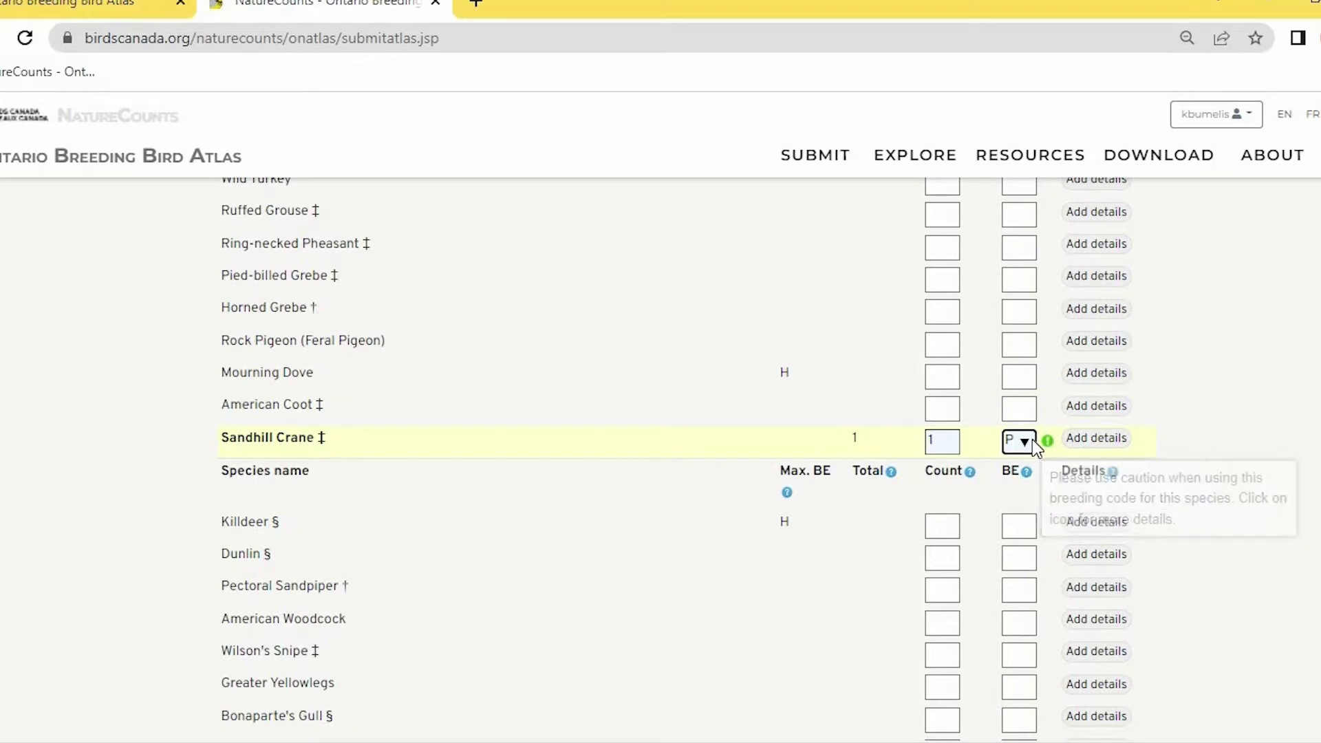
- Add a description for Sandhill Crane on separate lines: "Sandhill Crane pair", "observed with:", "location details:" and "other supporting details:"
scroll(1074, 426, down, 1)
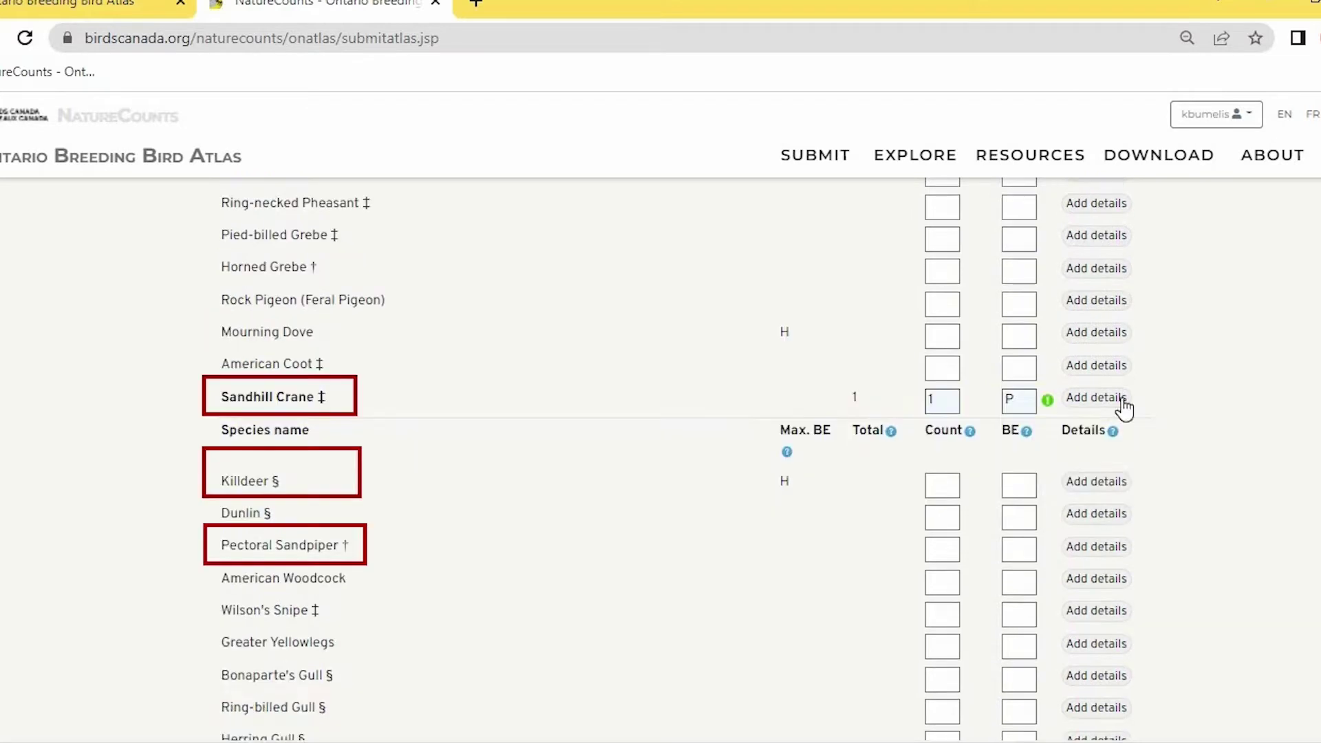
click(1084, 403)
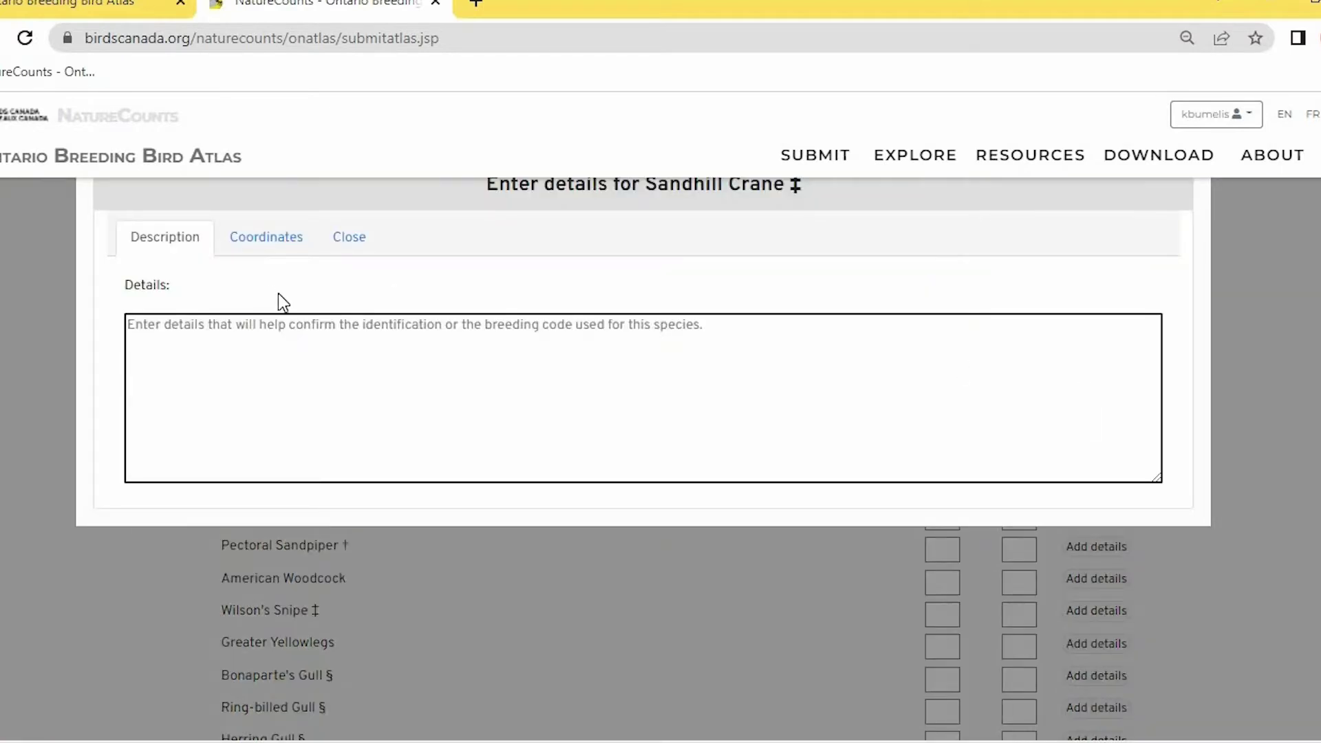
text(Sandhill Crane pair)
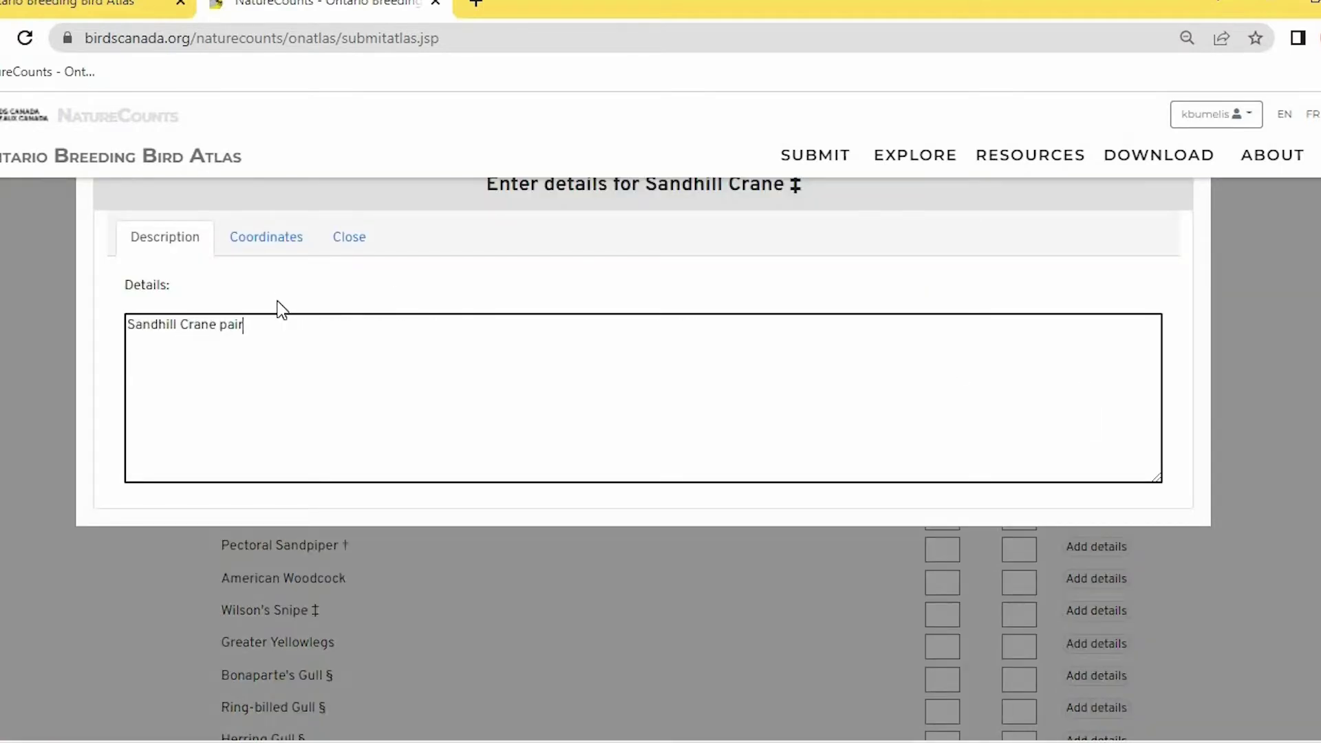
key(Return)
text(observed with)
key(Return)
key(BackSpace)
text(:)
key(Return)
text(location details:)
key(Return)
text(other supporting details:)
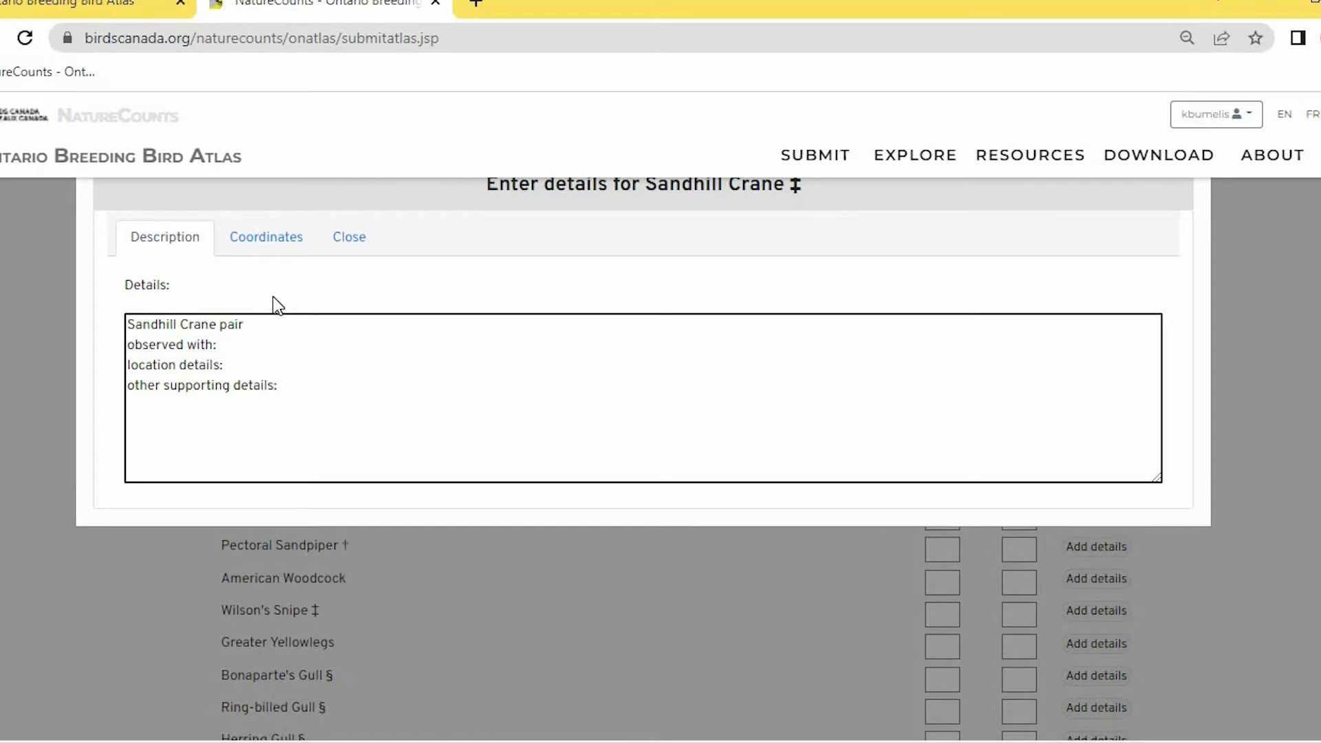
- Mark the Sandhill Crane location on the coordinates map, just west of the green marker at the north end of Briar Line
scroll(276, 303, up, 1)
click(285, 326)
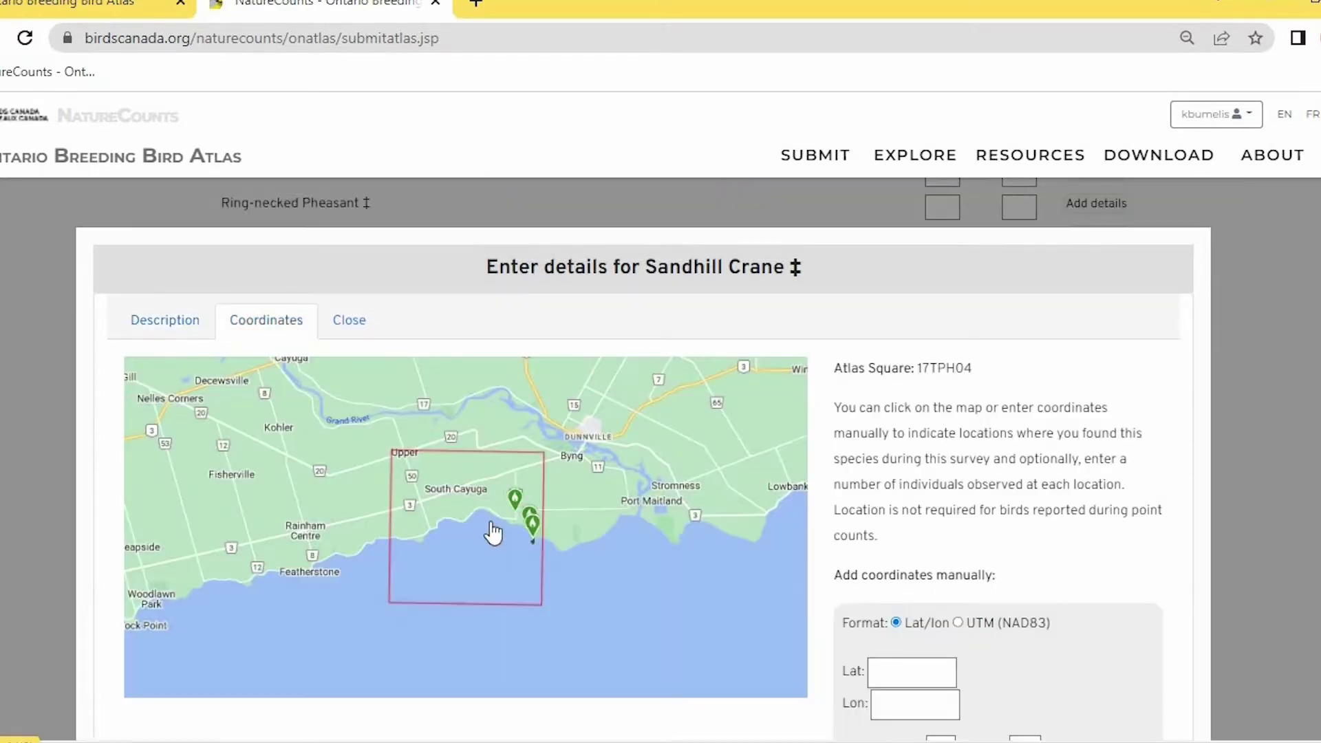
scroll(525, 529, up, 5)
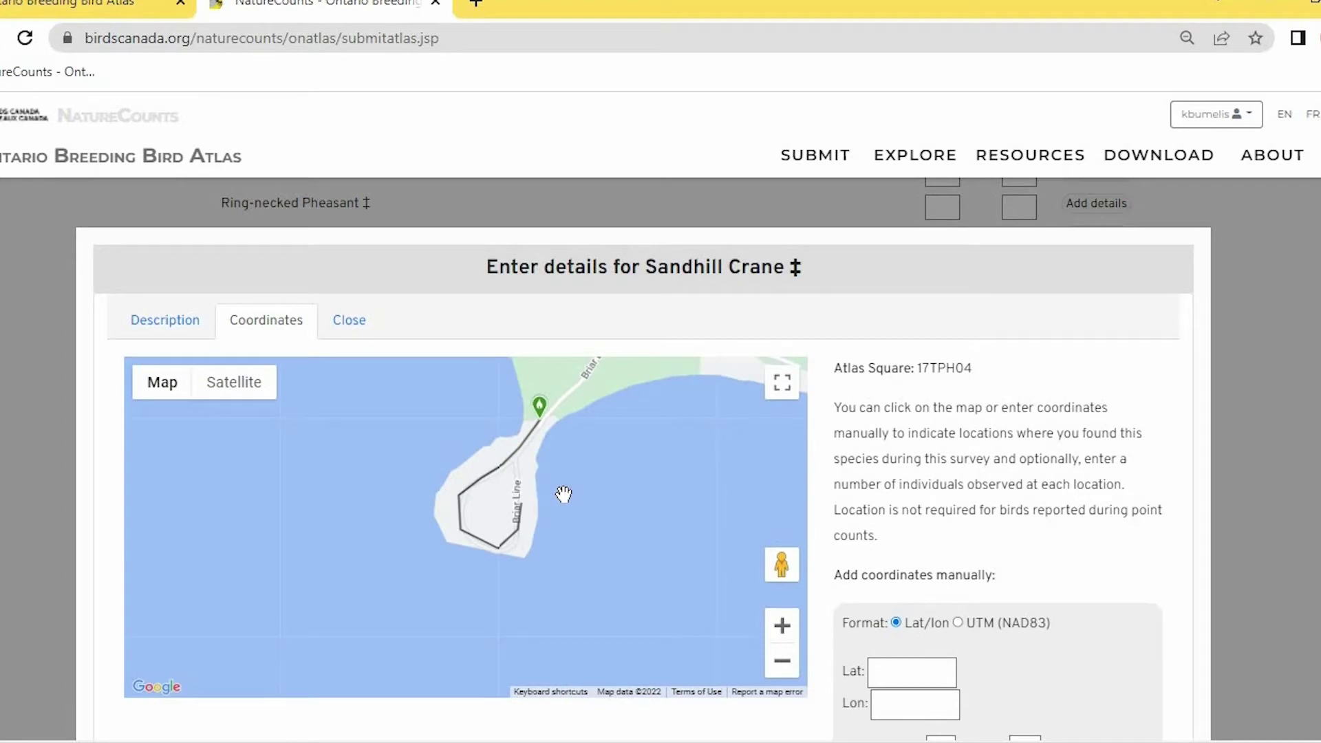
scroll(516, 444, up, 1)
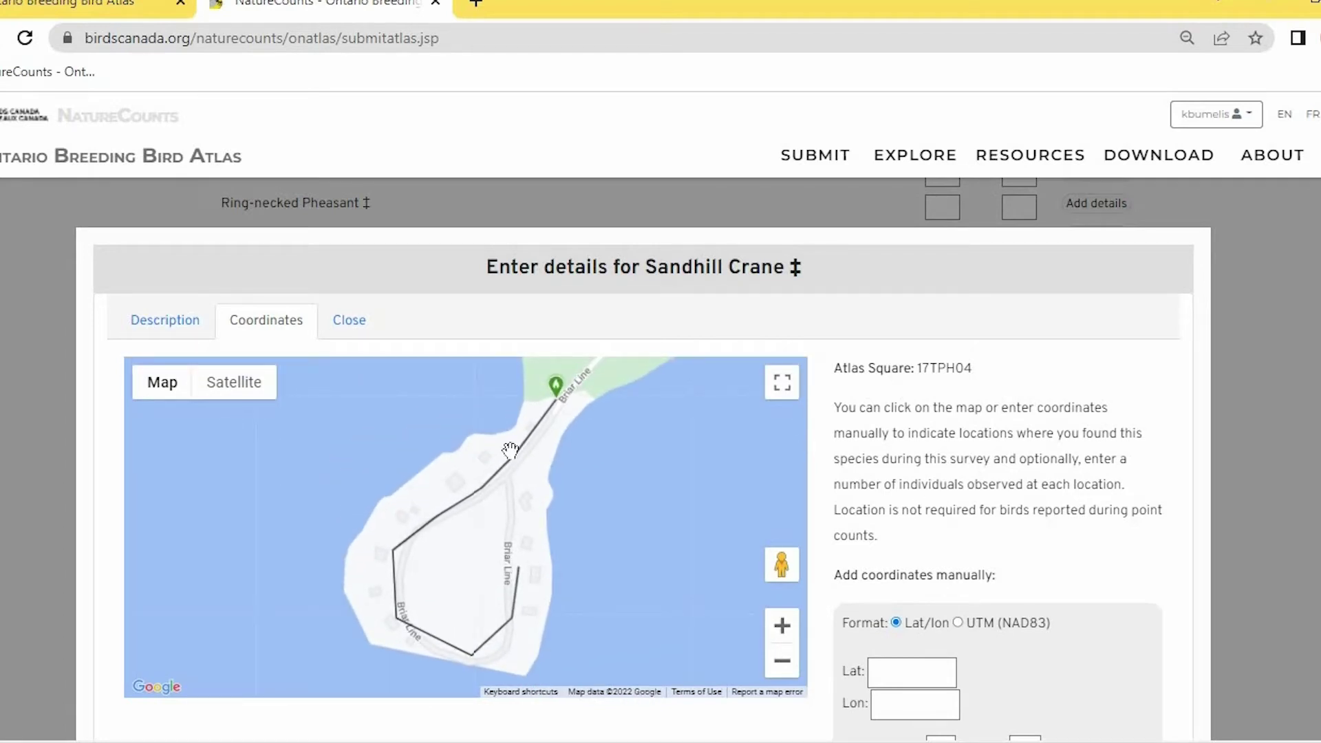
click(535, 398)
scroll(549, 405, down, 2)
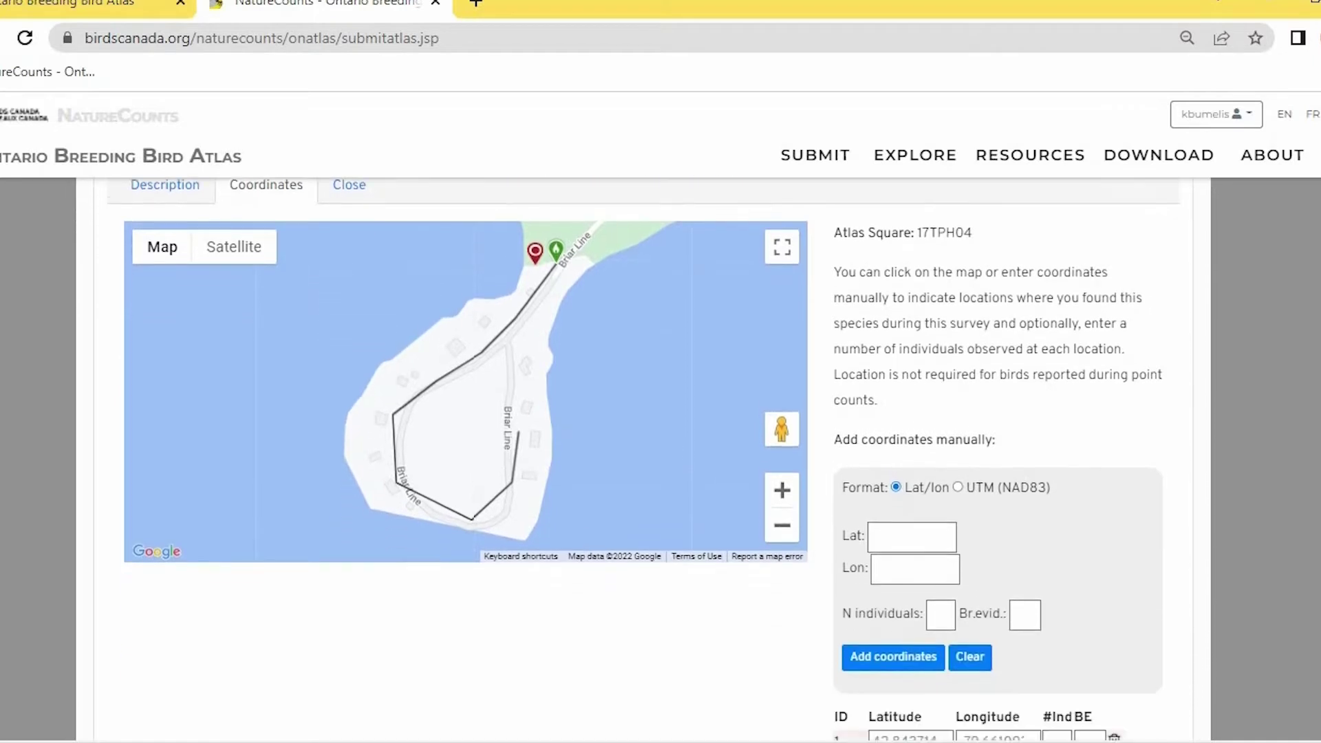
- Set the number of individuals at the marked Sandhill Crane location to 2 and close the details
scroll(1017, 560, down, 2)
click(1064, 635)
click(1063, 636)
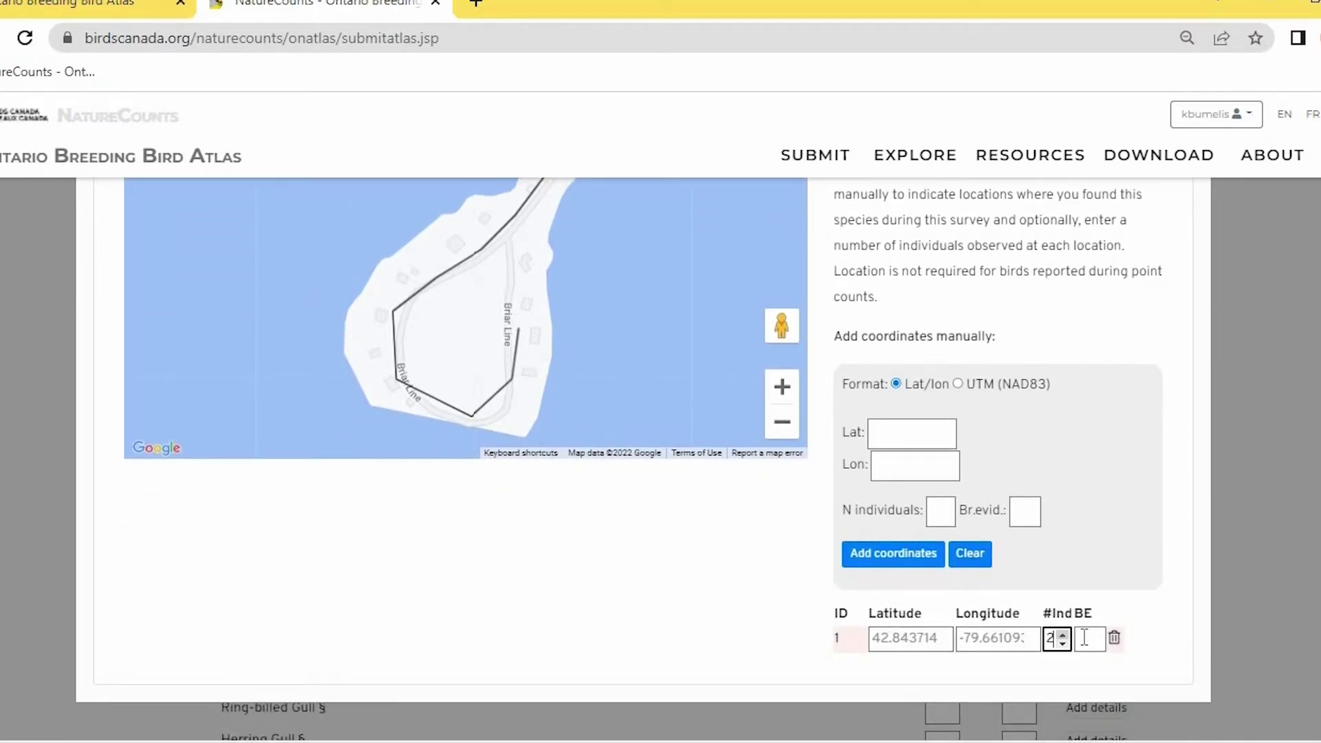
click(1085, 638)
click(1051, 638)
scroll(643, 454, up, 4)
scroll(168, 295, down, 1)
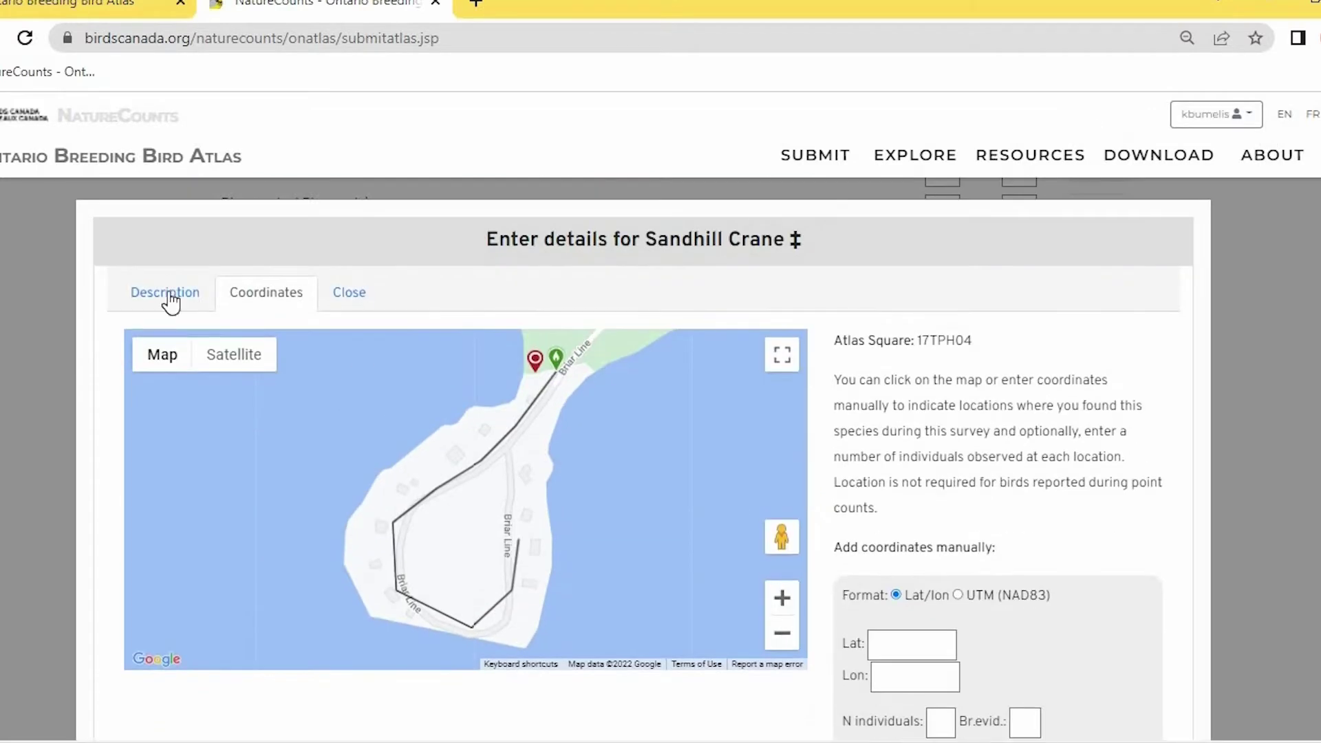
click(345, 293)
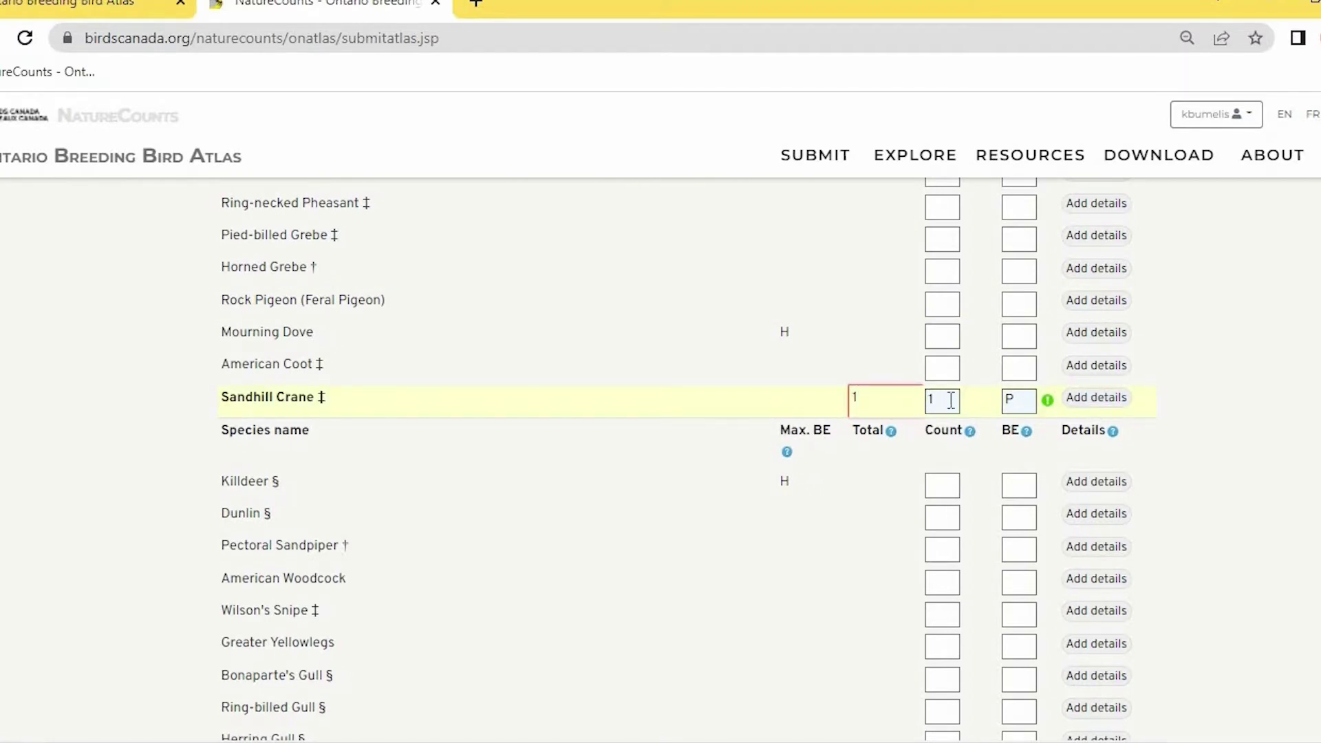
- Reopen the Sandhill Crane details, check the description and mapped coordinates, and close them
click(1085, 399)
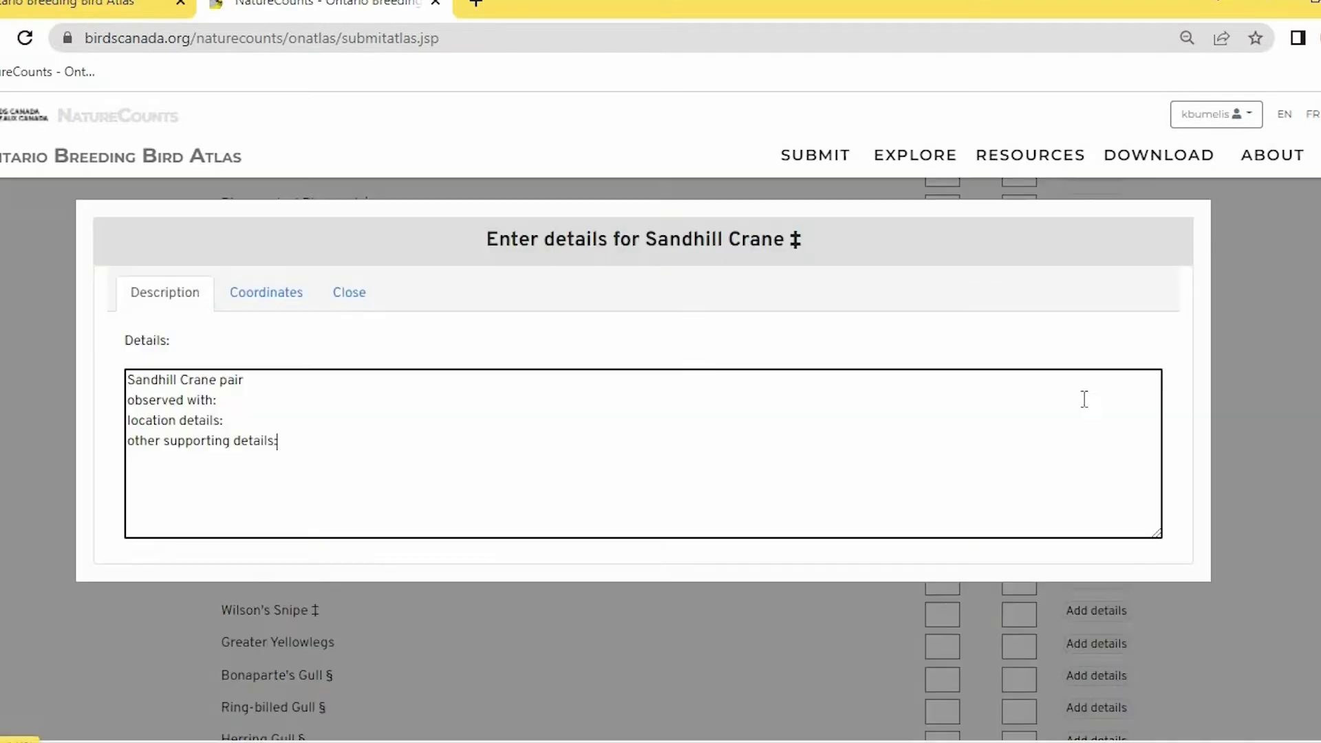
click(270, 296)
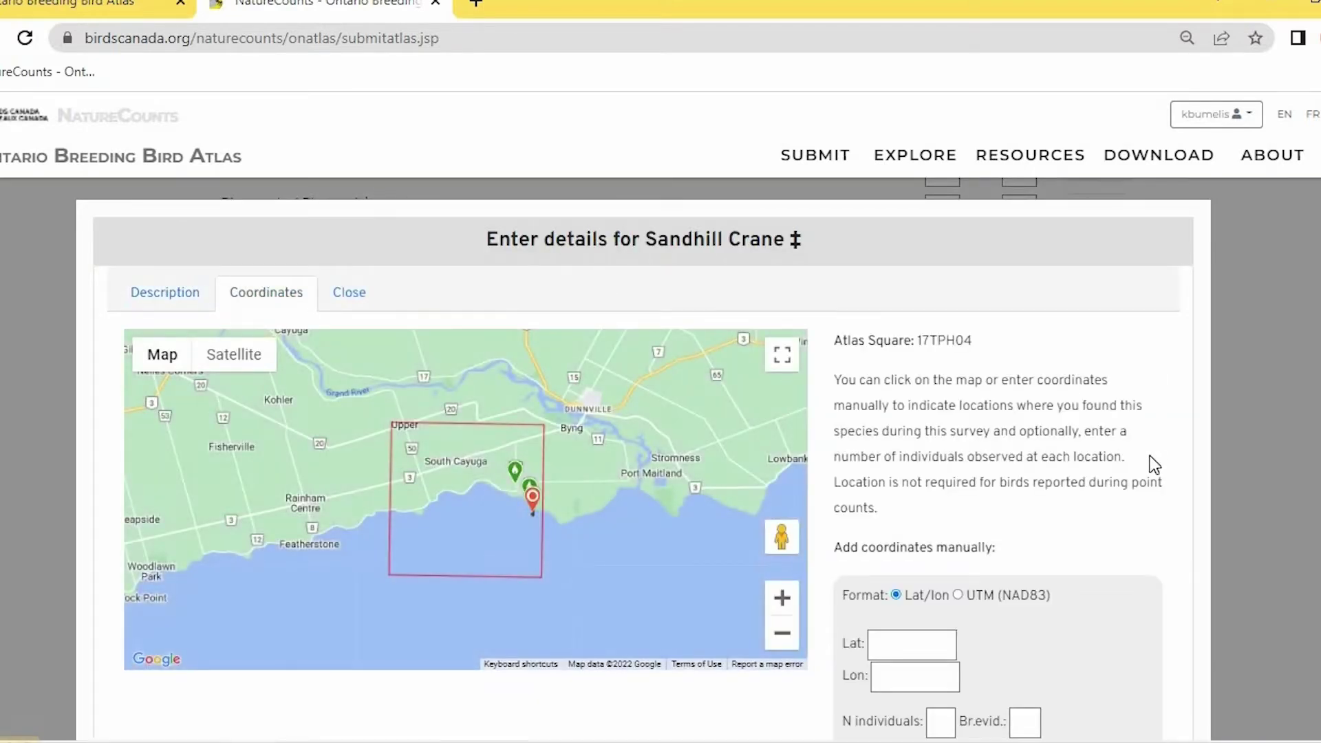
scroll(1154, 465, down, 4)
scroll(1153, 465, up, 3)
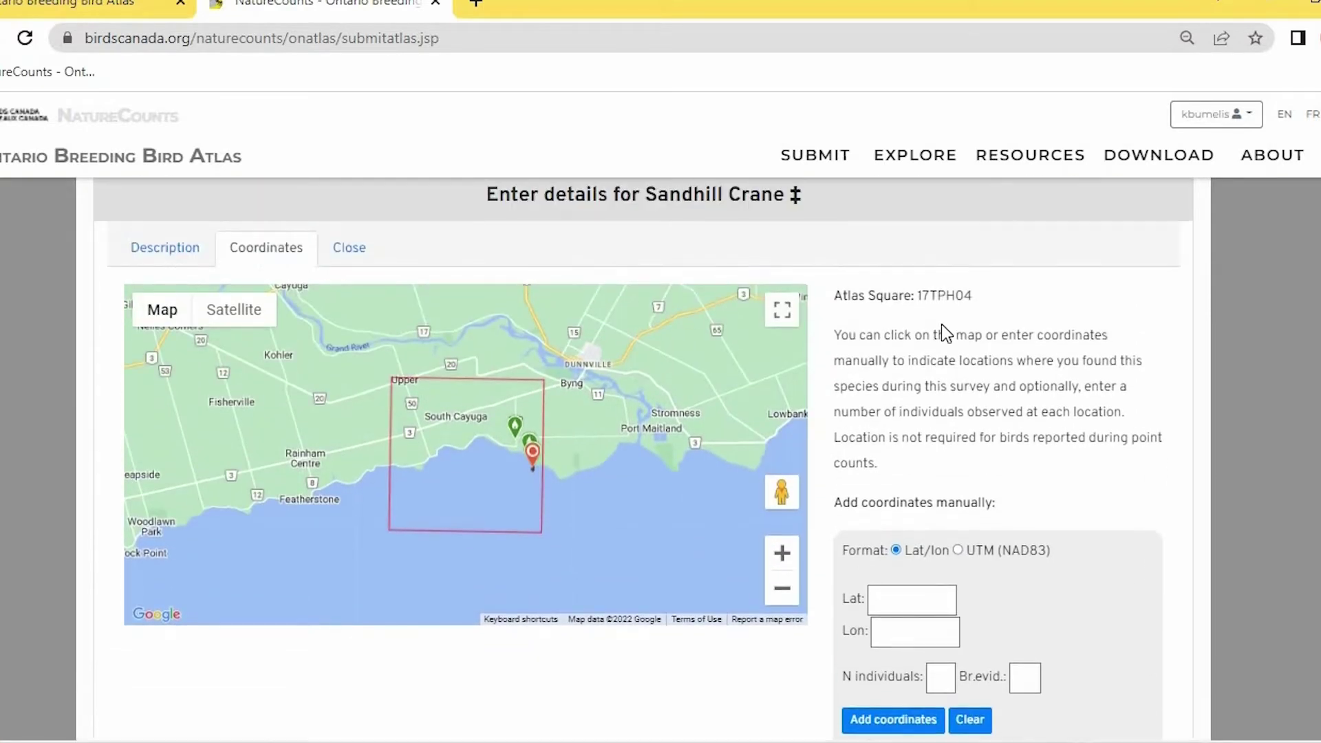
click(352, 249)
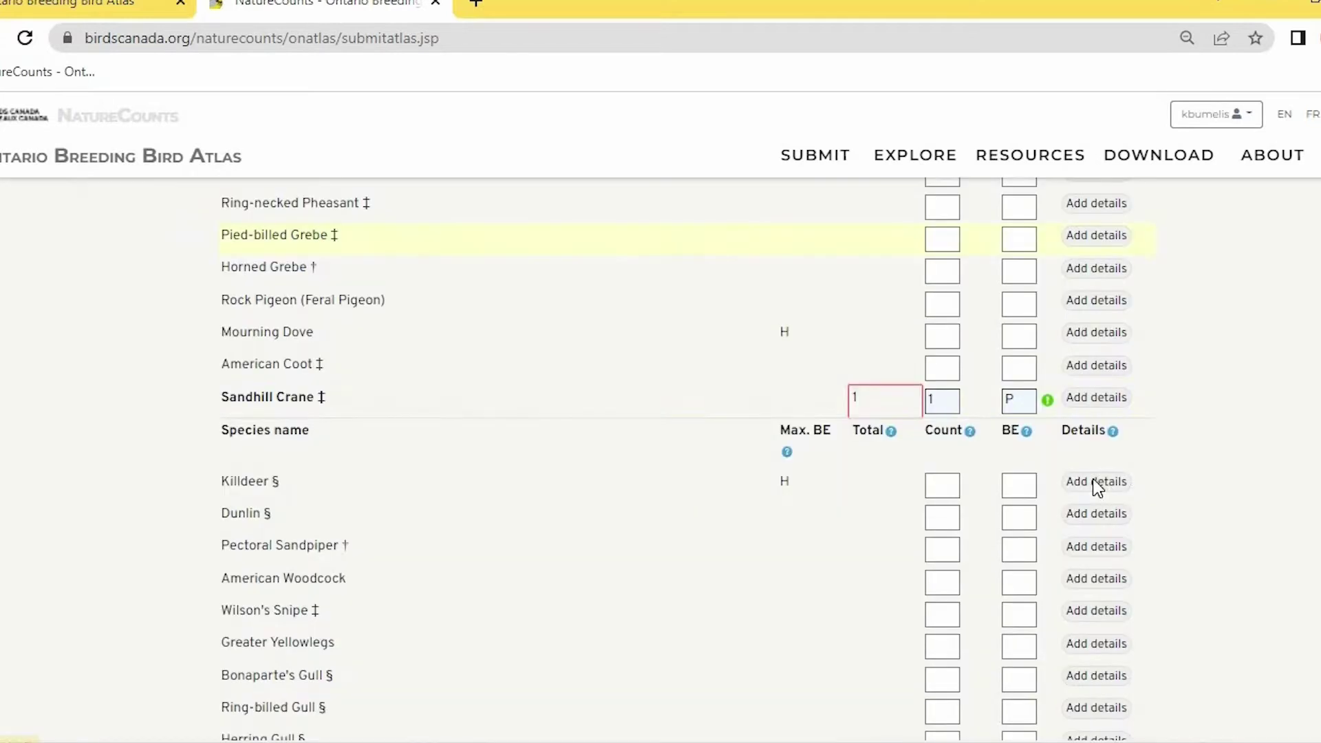
- Change the Sandhill Crane count in the species list to 2
click(947, 399)
key(BackSpace)
text(2)
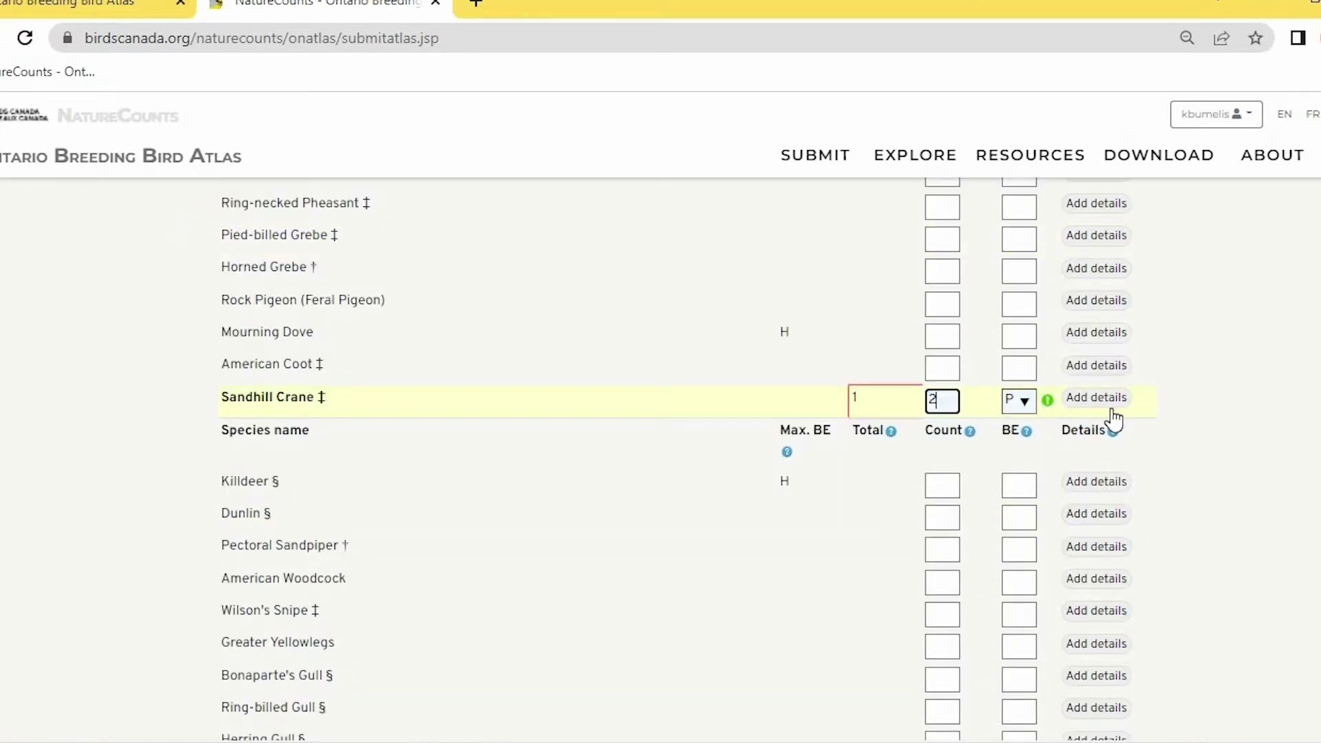
click(1260, 427)
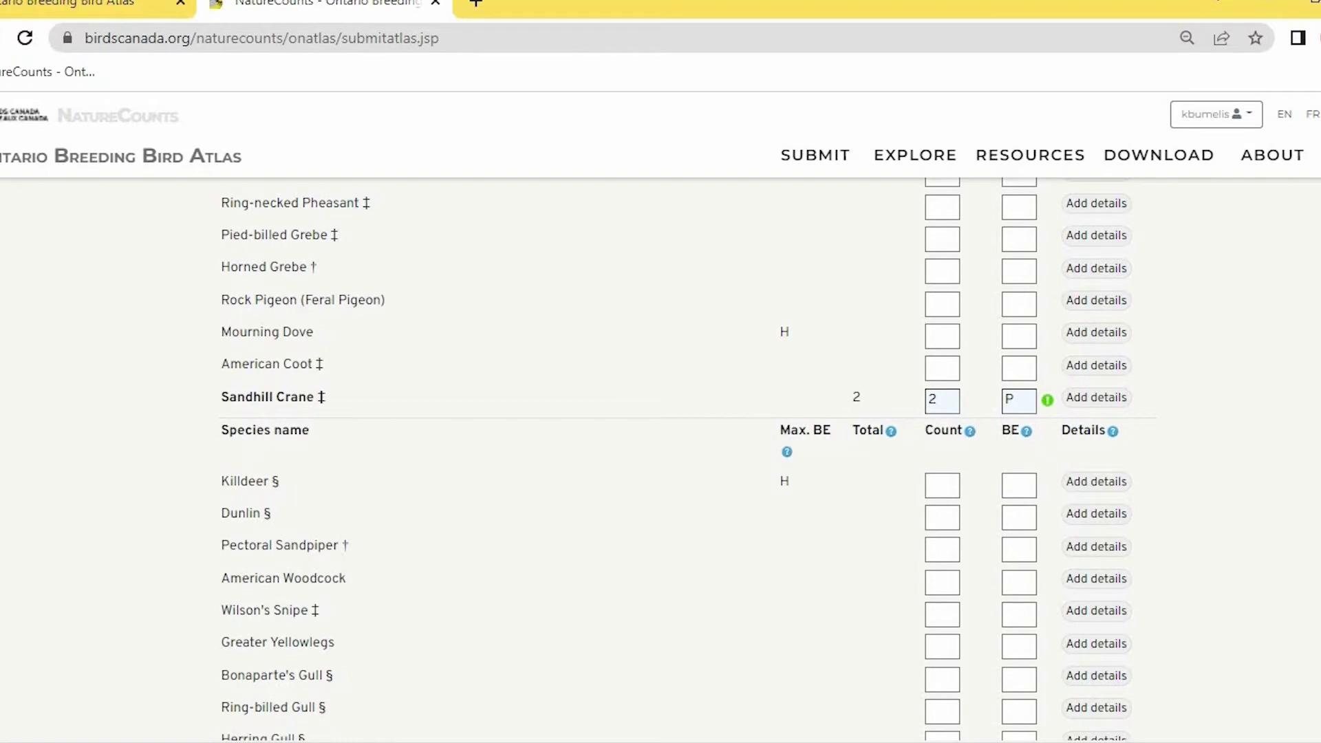
- Submit the checklist, confirming Sandhill Crane as a reported rare species
scroll(912, 639, down, 20)
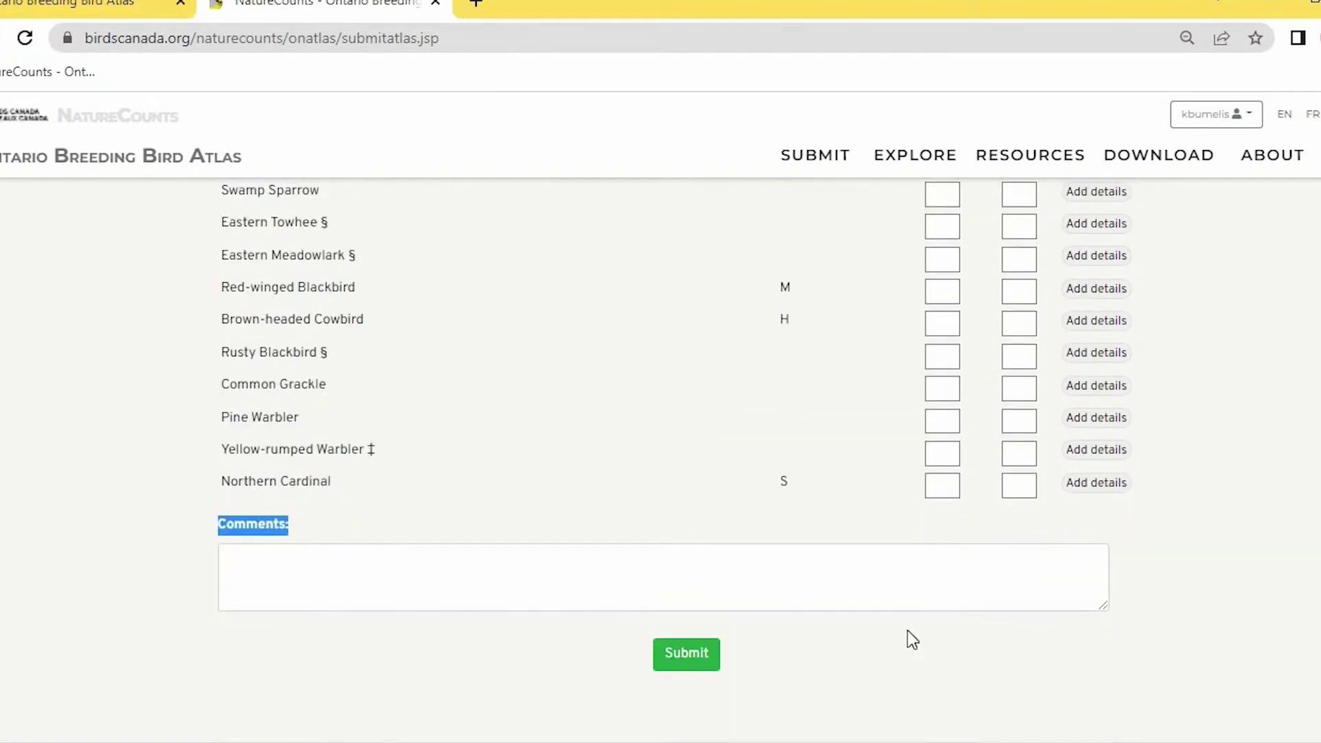
click(681, 665)
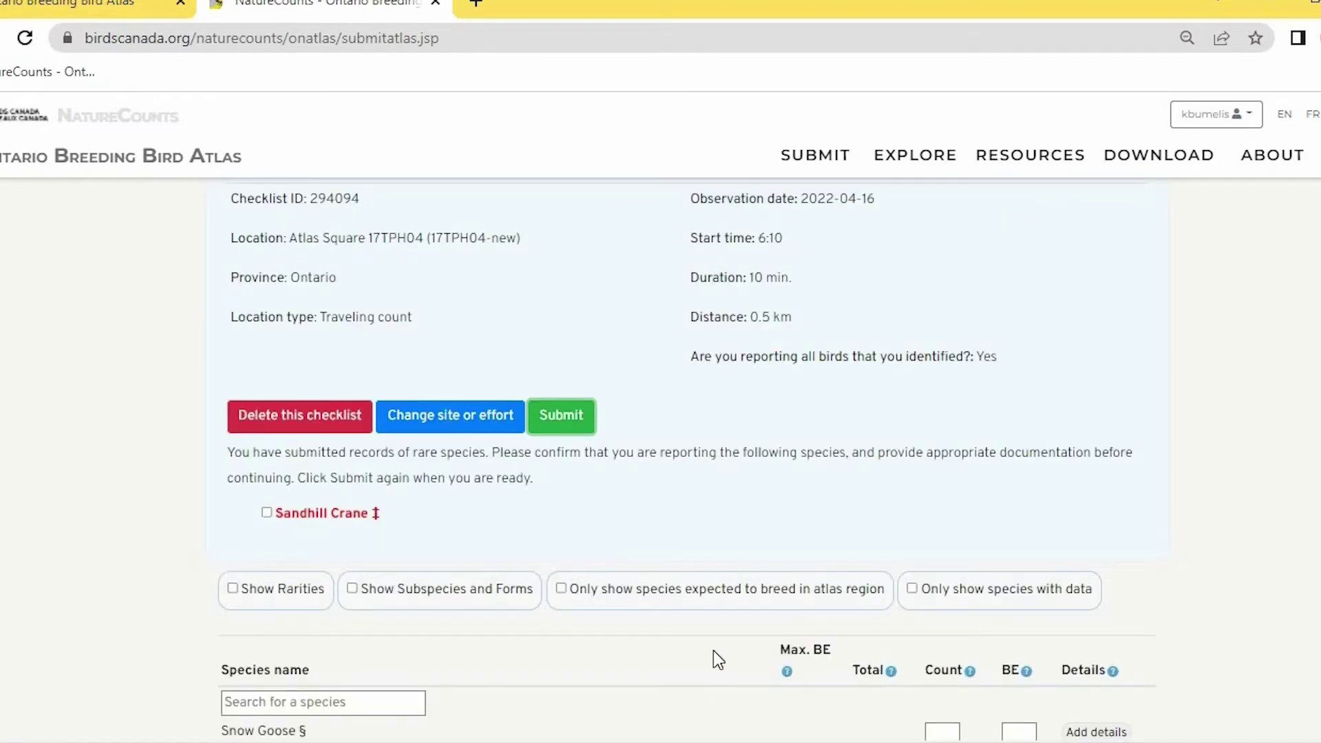
click(352, 519)
click(566, 420)
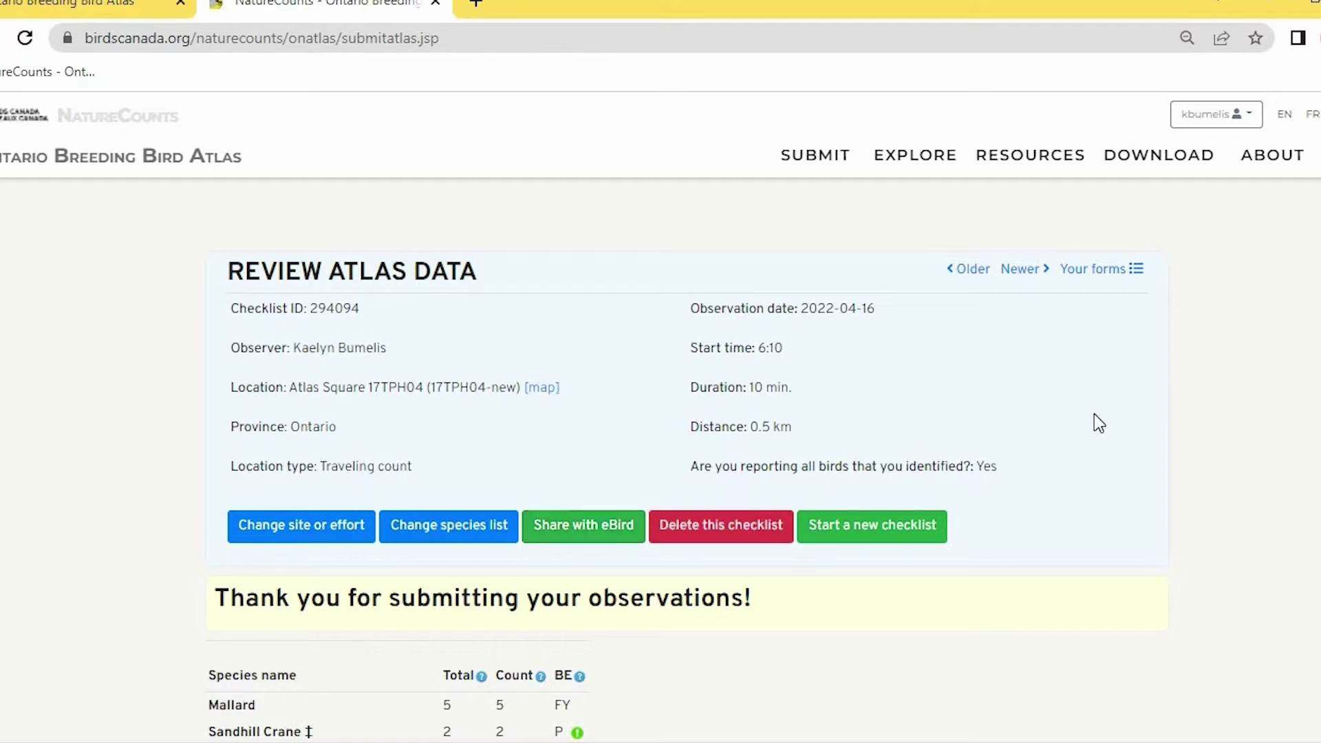
- Open the list of submitted data forms and look through the existing General Atlassing forms
click(917, 157)
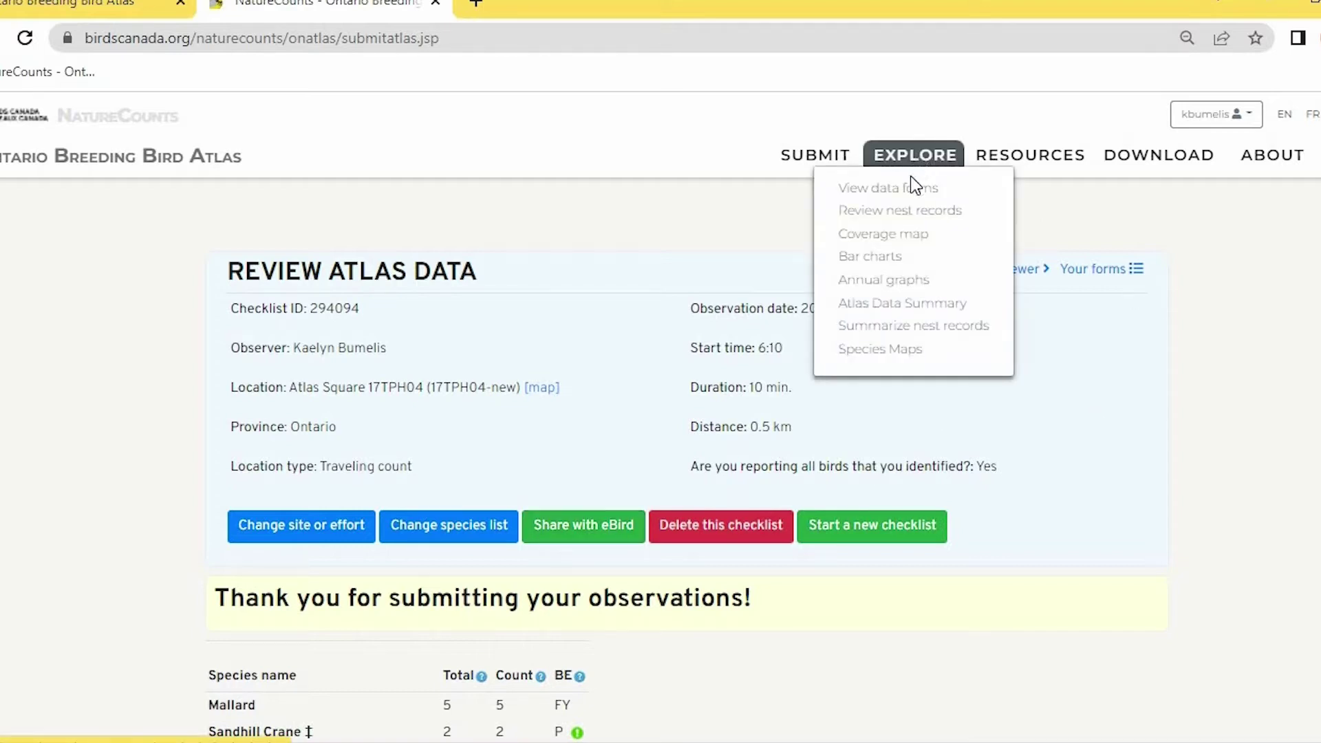
click(907, 190)
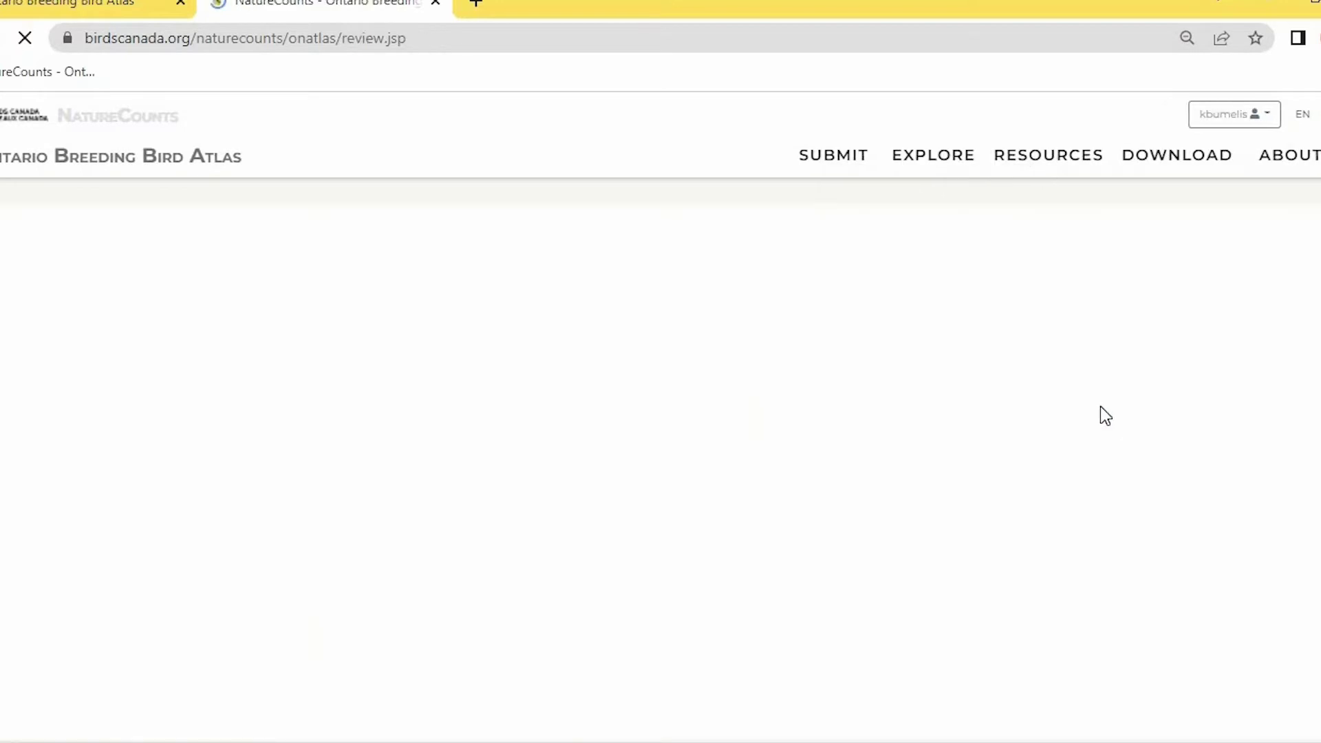
scroll(636, 461, down, 5)
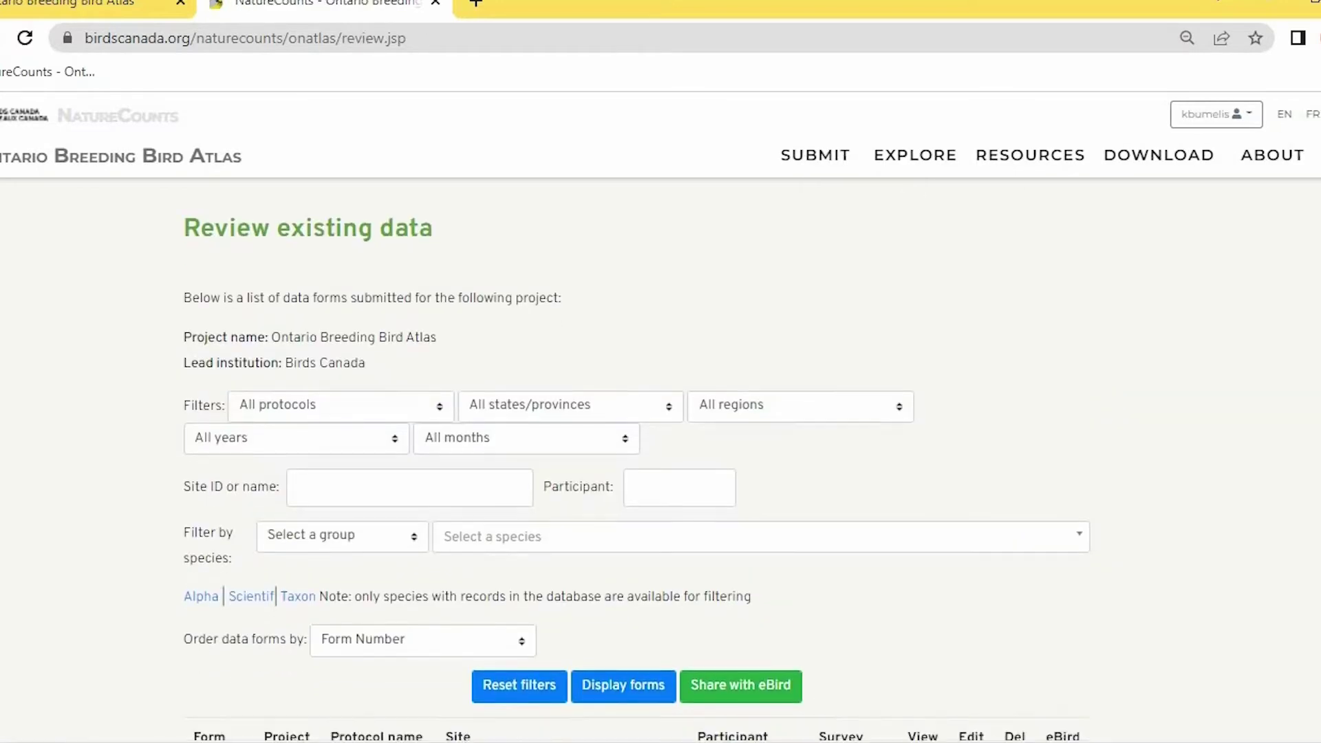
scroll(1115, 457, down, 5)
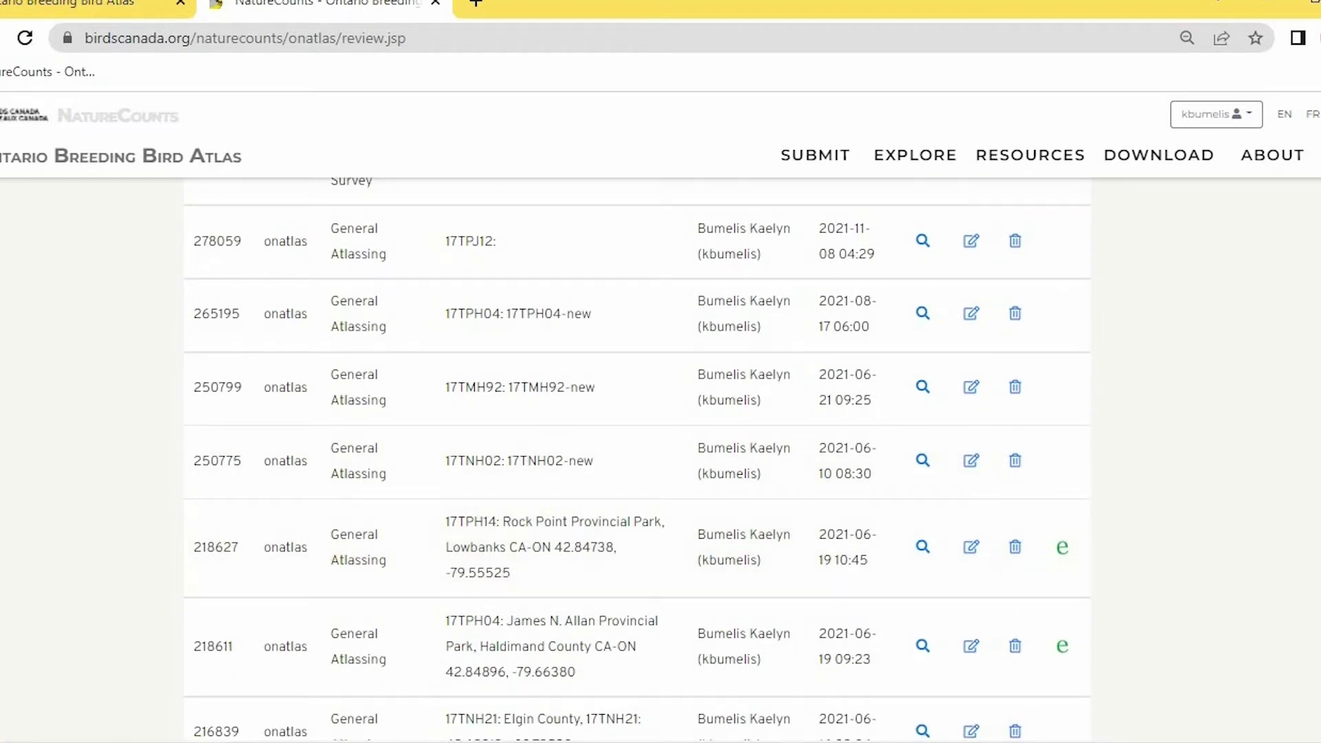
- Start a new General Atlassing submission and open the form for importing a checklist from eBird
scroll(637, 461, up, 7)
scroll(637, 461, up, 5)
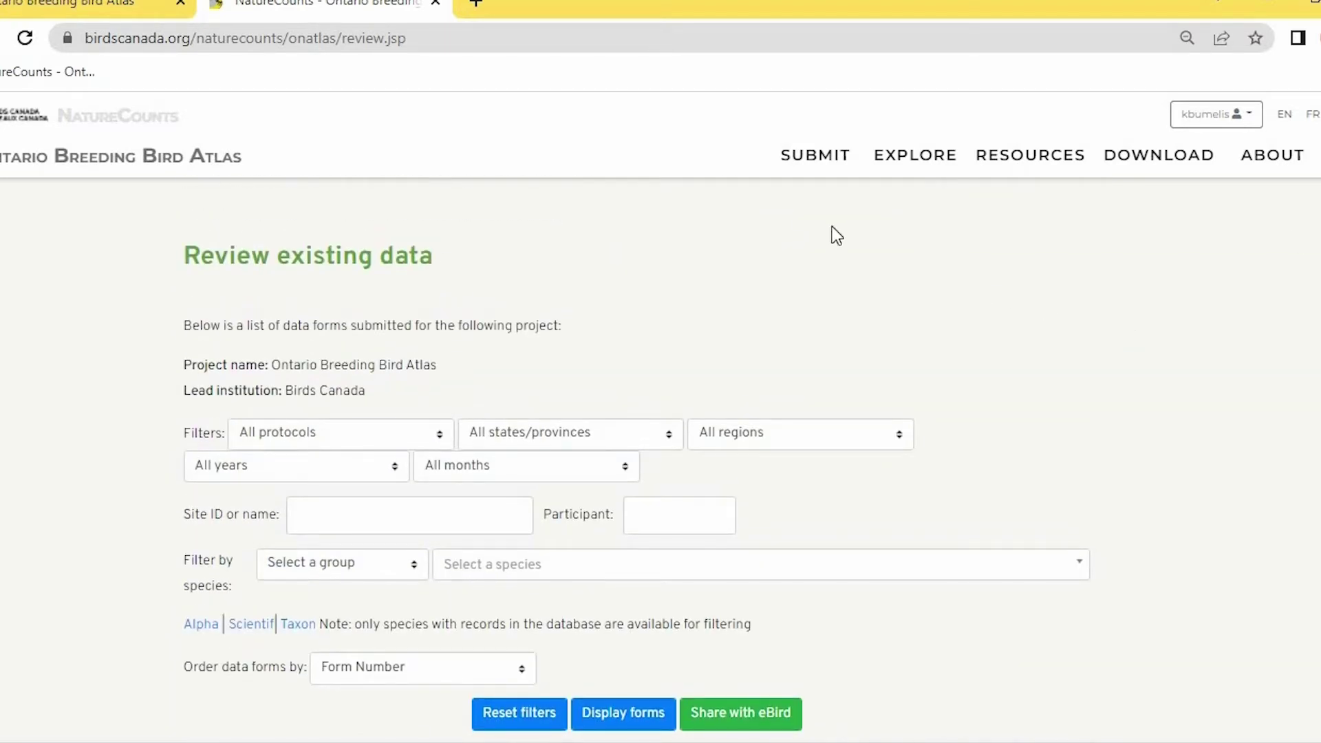
click(817, 160)
click(797, 188)
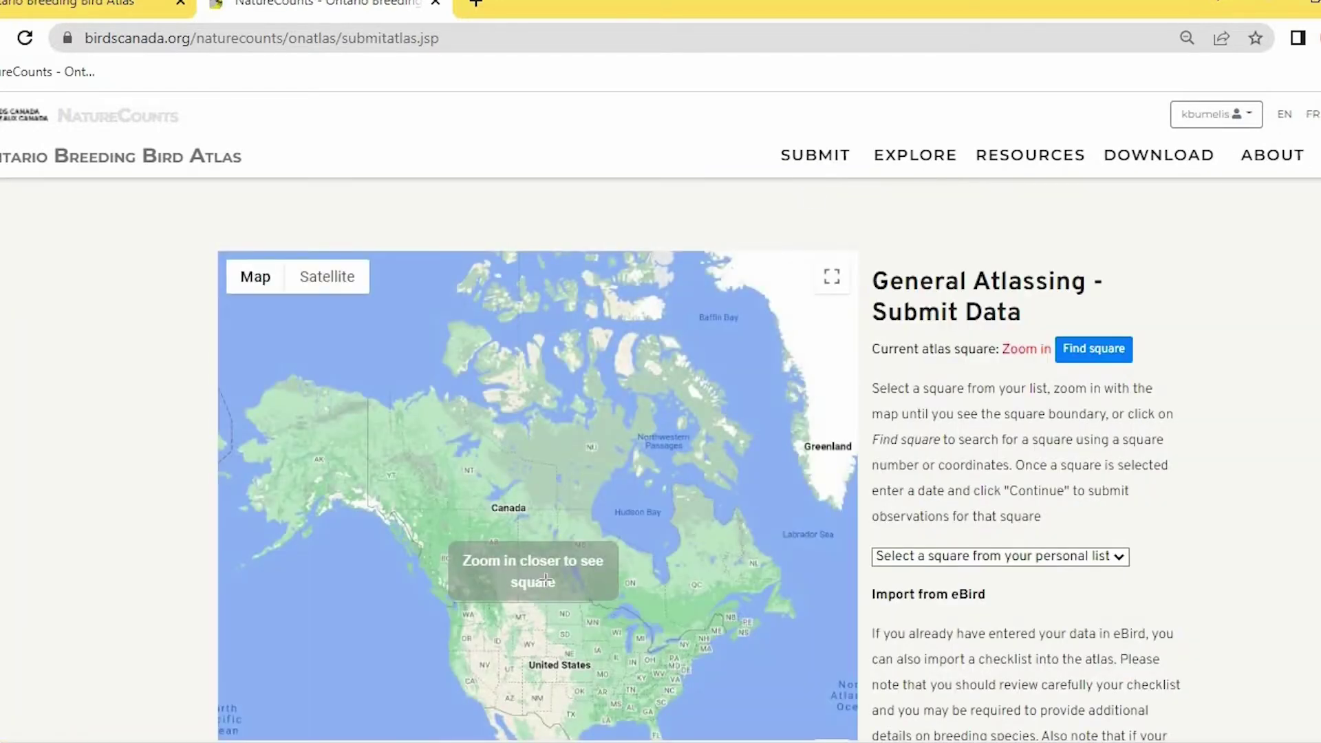
scroll(546, 580, down, 3)
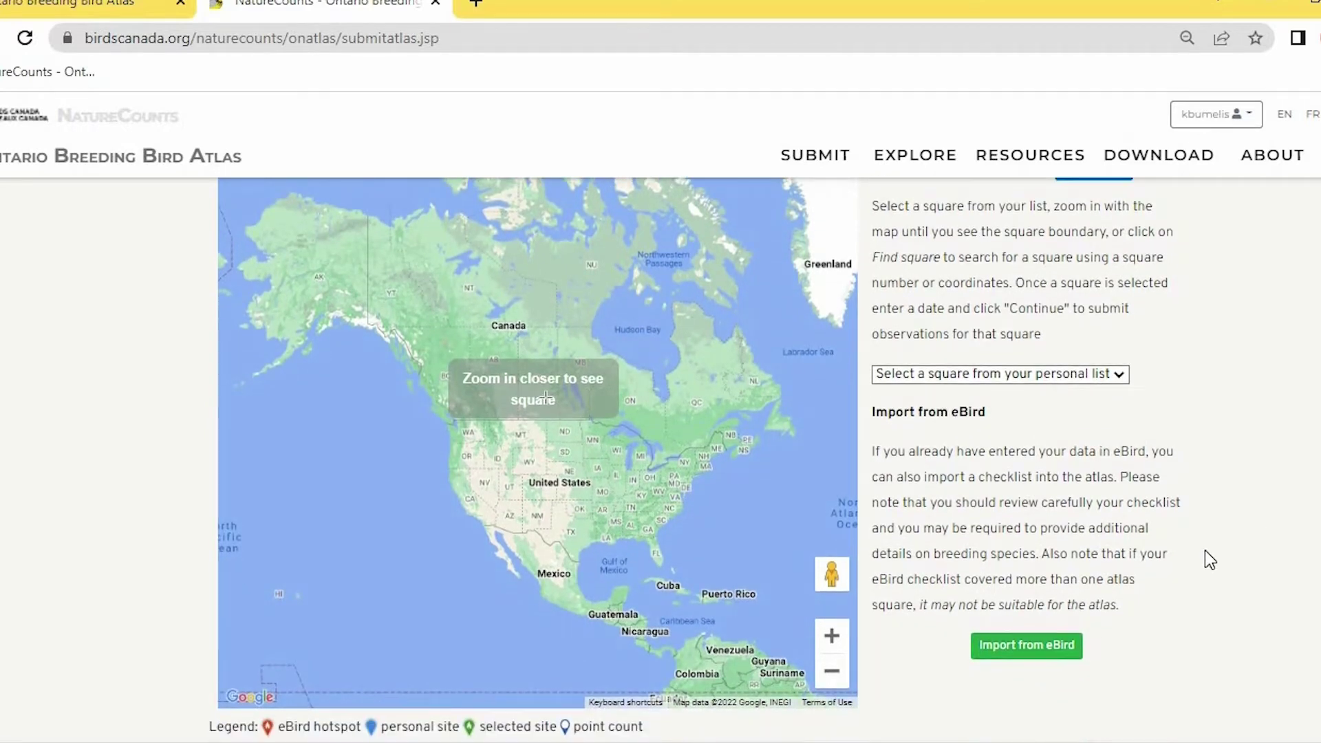
click(1023, 645)
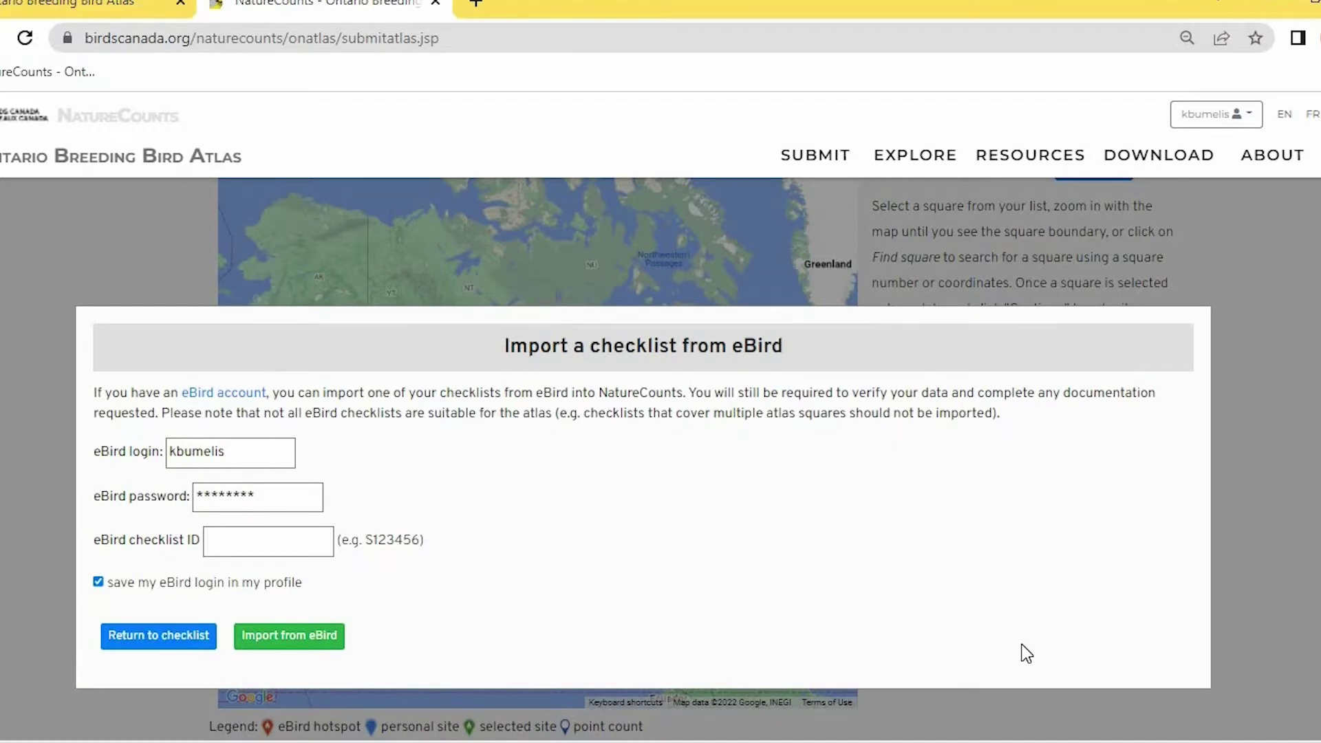
- Copy the checklist ID S90422241 from the 19 Jun 2021 eBird checklist and import that checklist into the atlas
click(602, 7)
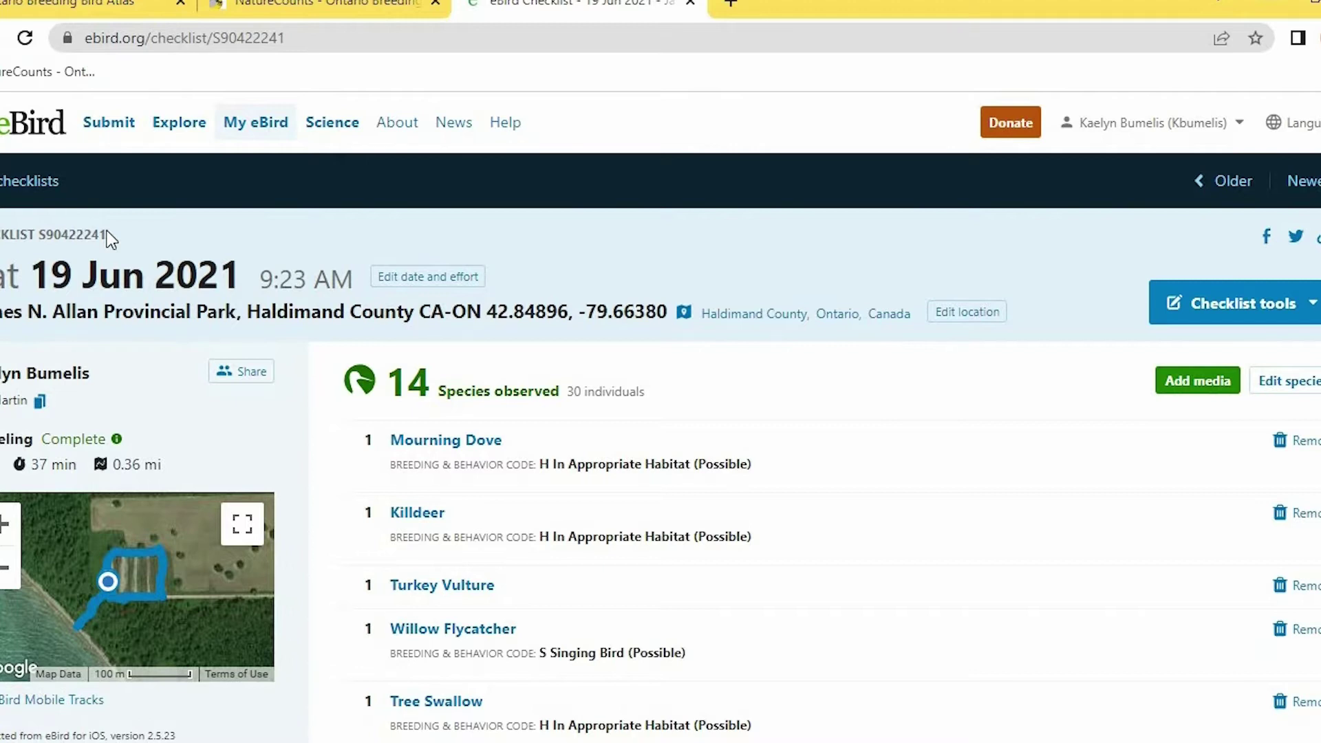
drag(109, 235, 39, 235)
key(ctrl+c)
click(360, 8)
click(269, 541)
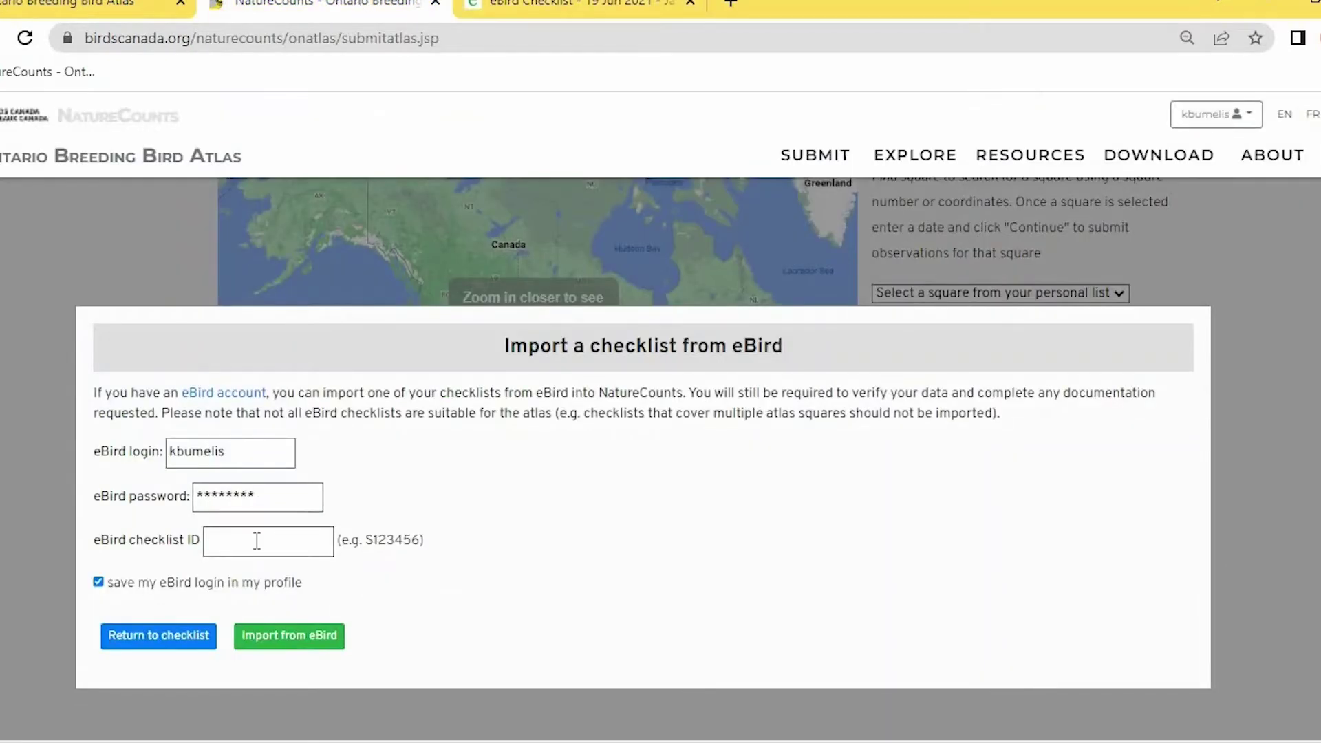
key(ctrl+v)
click(294, 645)
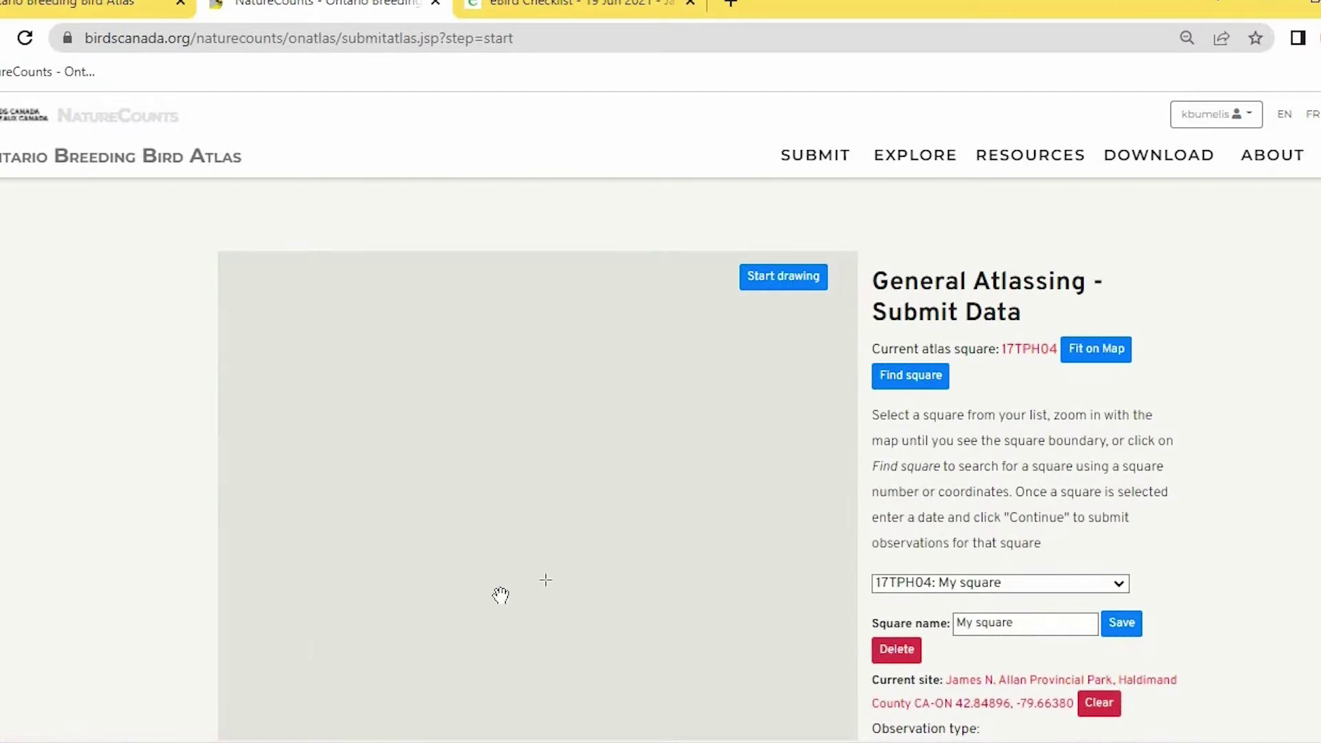
- Examine the imported survey track at James N. Allan Provincial Park on the map, briefly switching to satellite imagery and back
scroll(548, 581, up, 5)
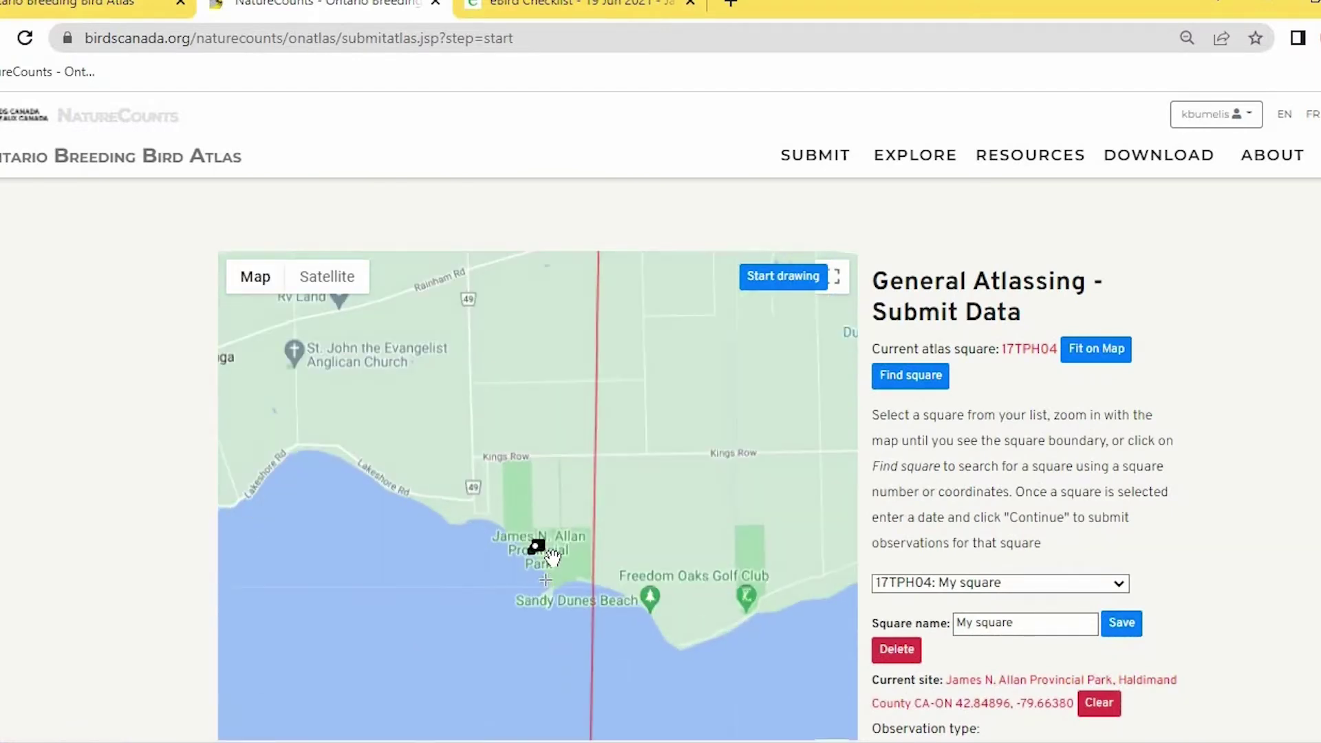
scroll(553, 548, up, 1)
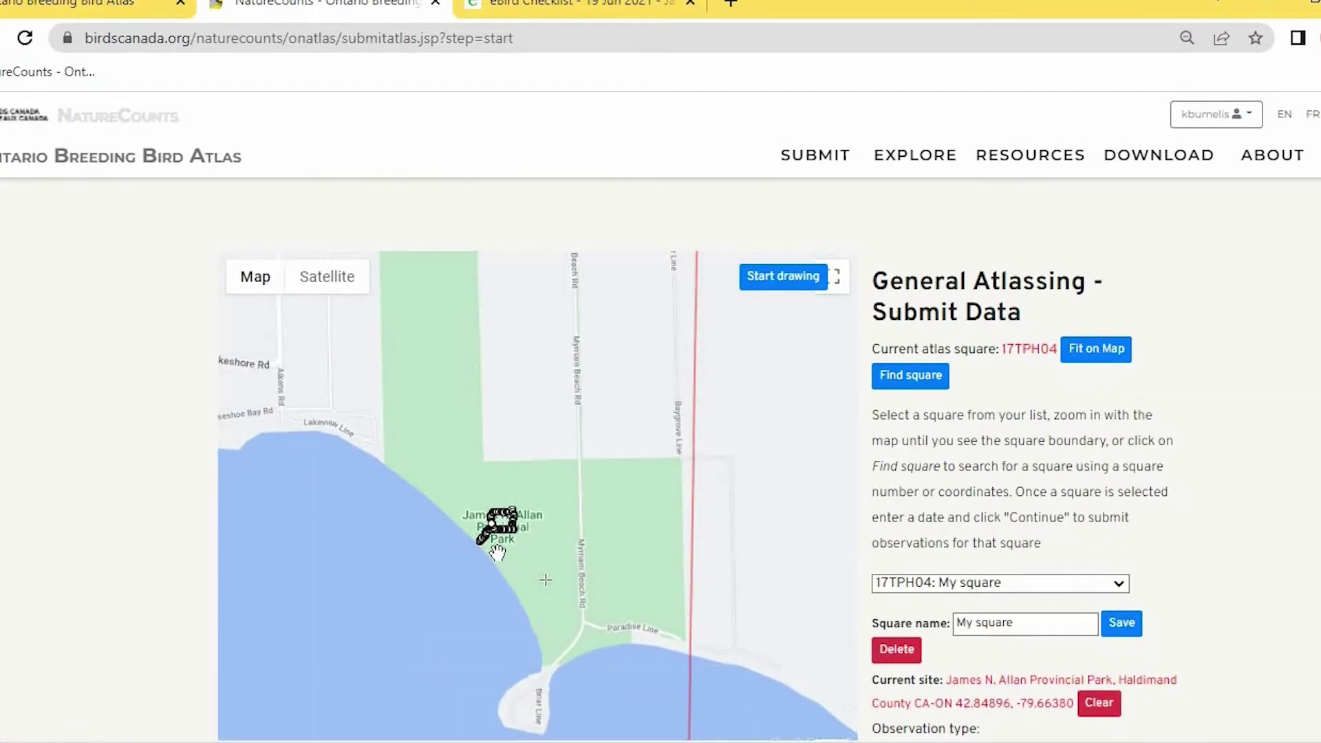
scroll(537, 537, up, 1)
click(295, 279)
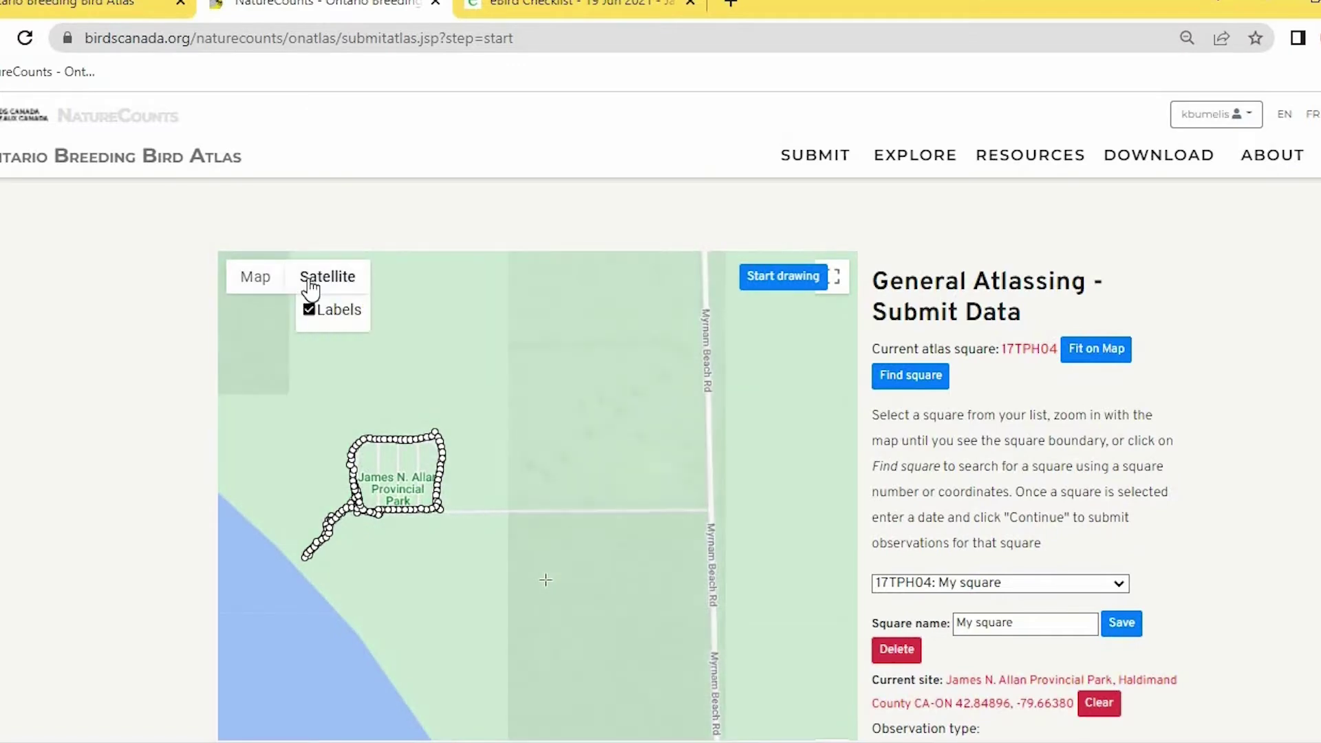
click(272, 278)
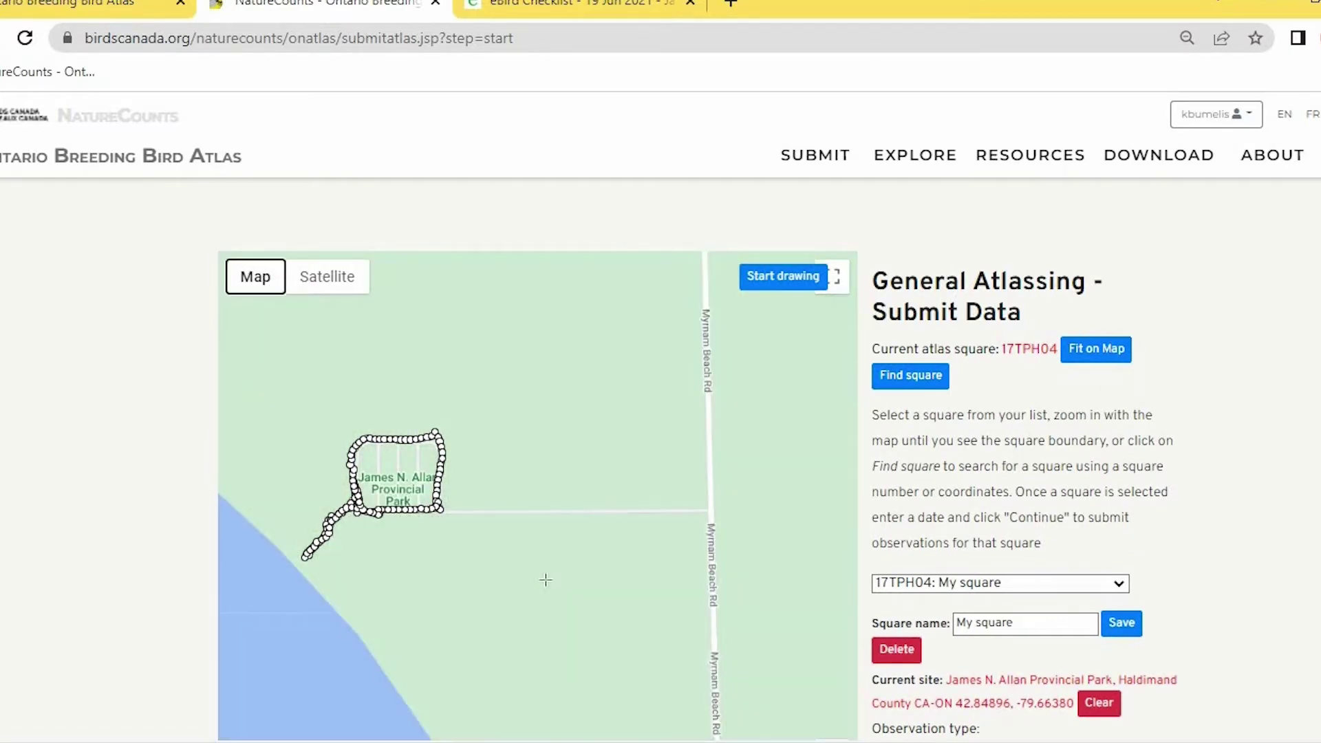
- Check the imported date, effort and observer list, and continue to the checklist's species list
scroll(546, 580, down, 6)
scroll(546, 181, down, 5)
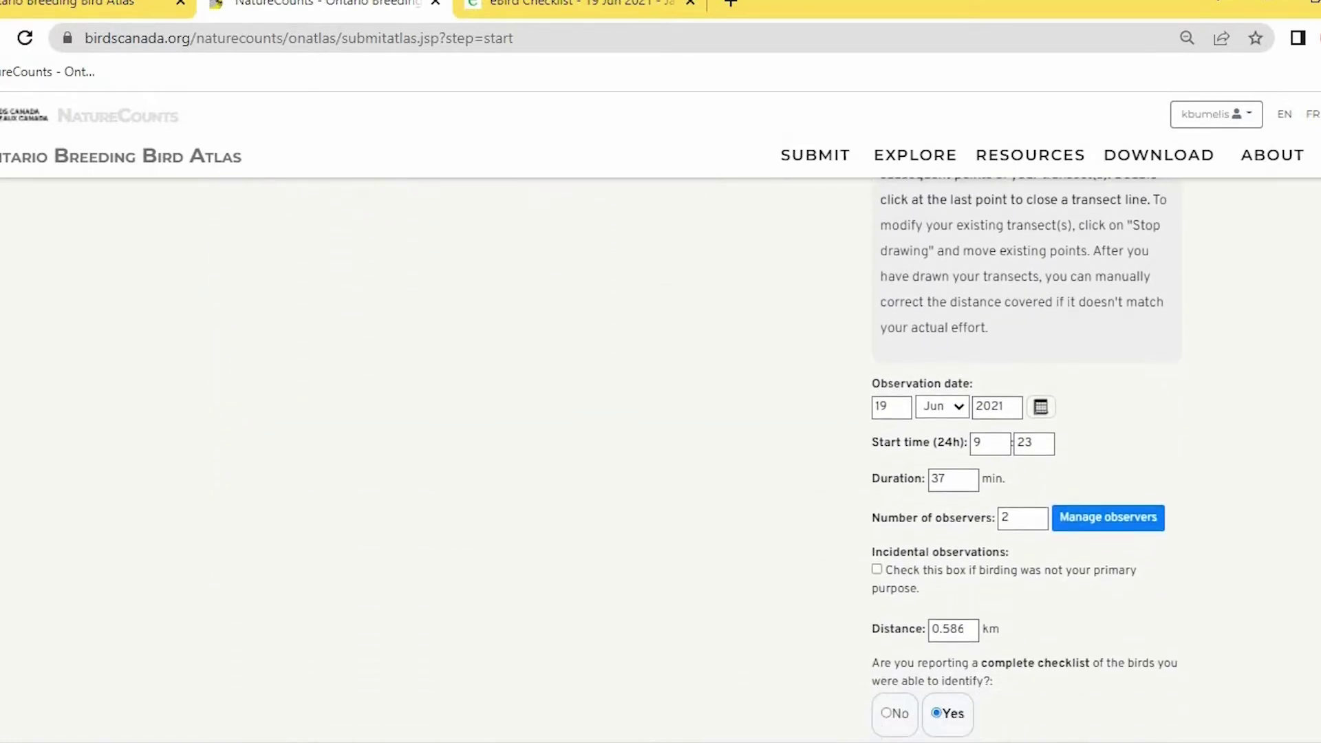
click(1096, 519)
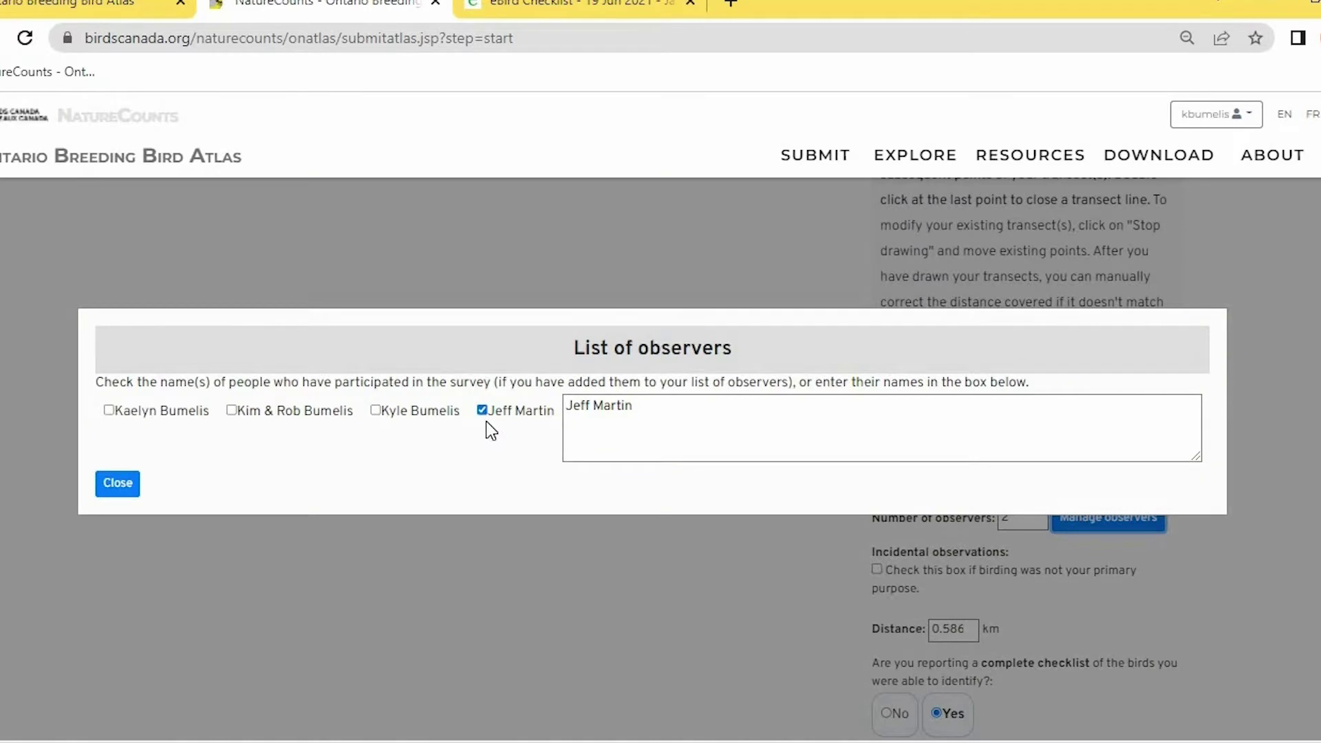
click(125, 485)
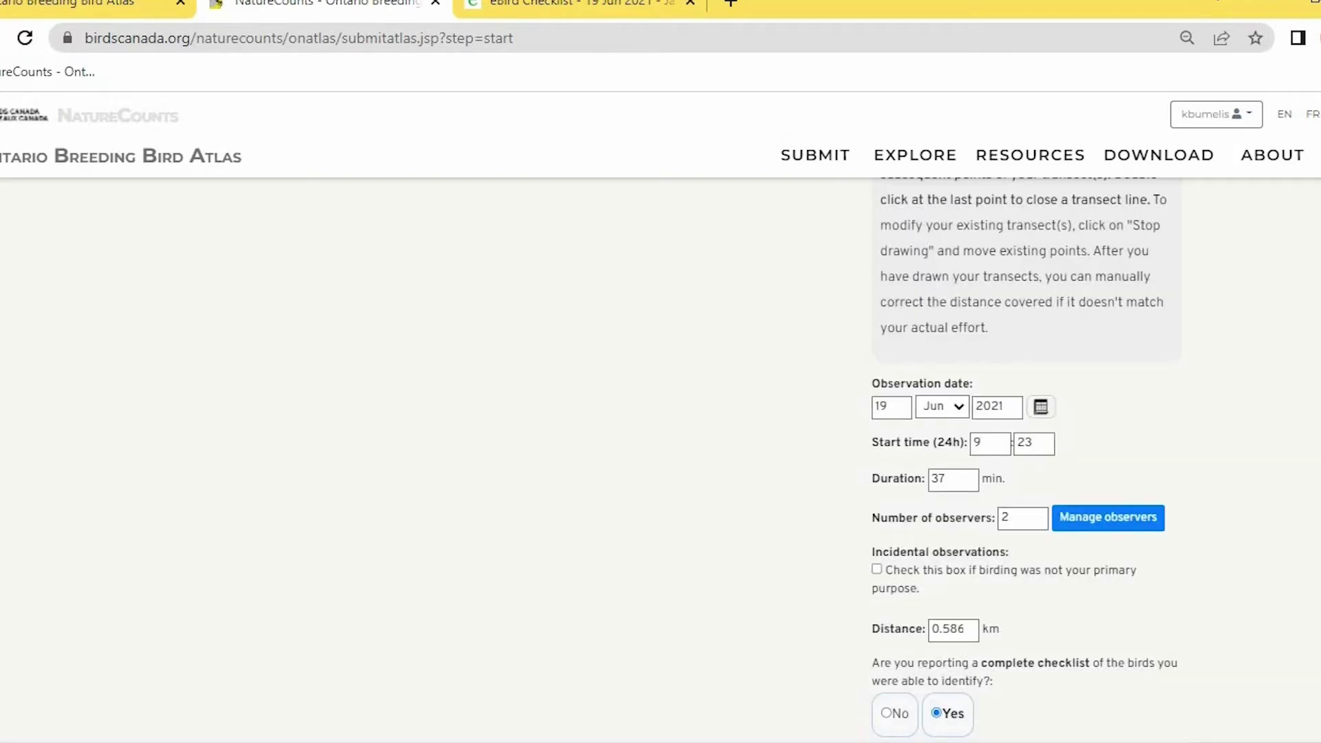
scroll(1025, 454, down, 3)
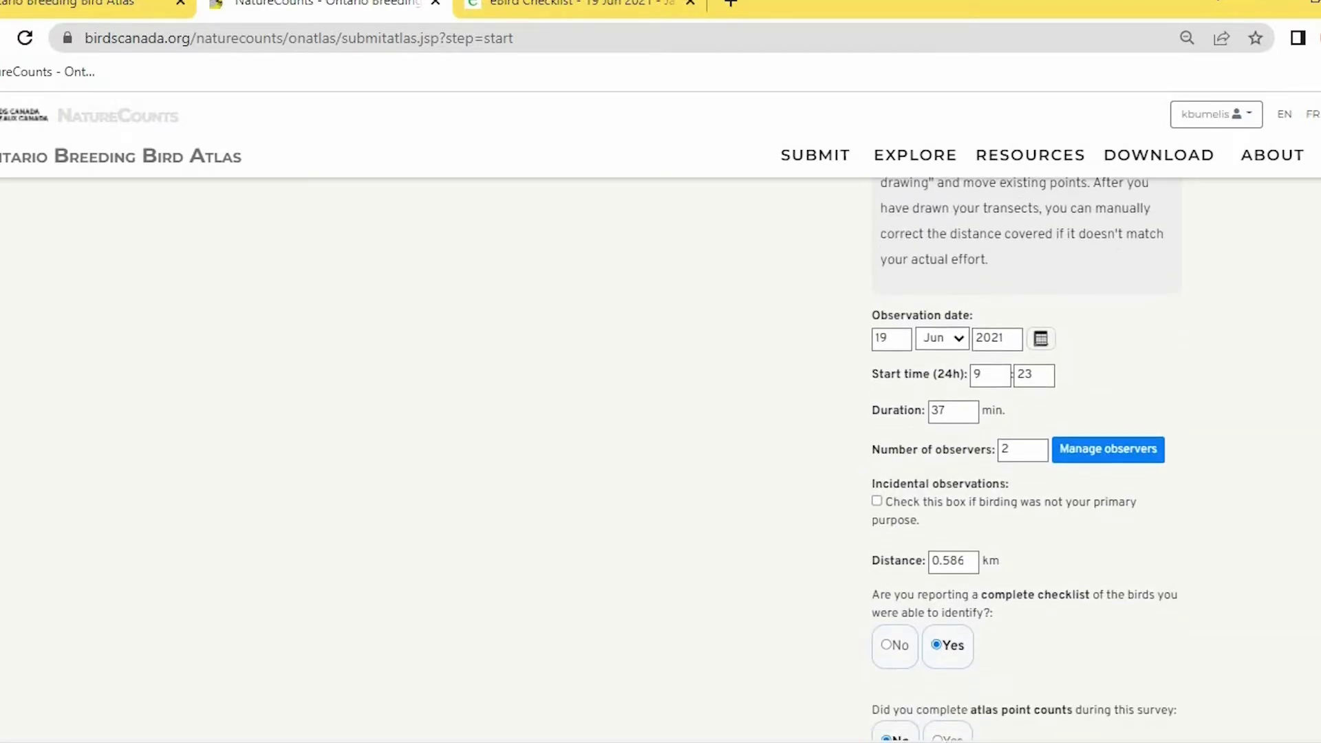
scroll(1310, 540, down, 1)
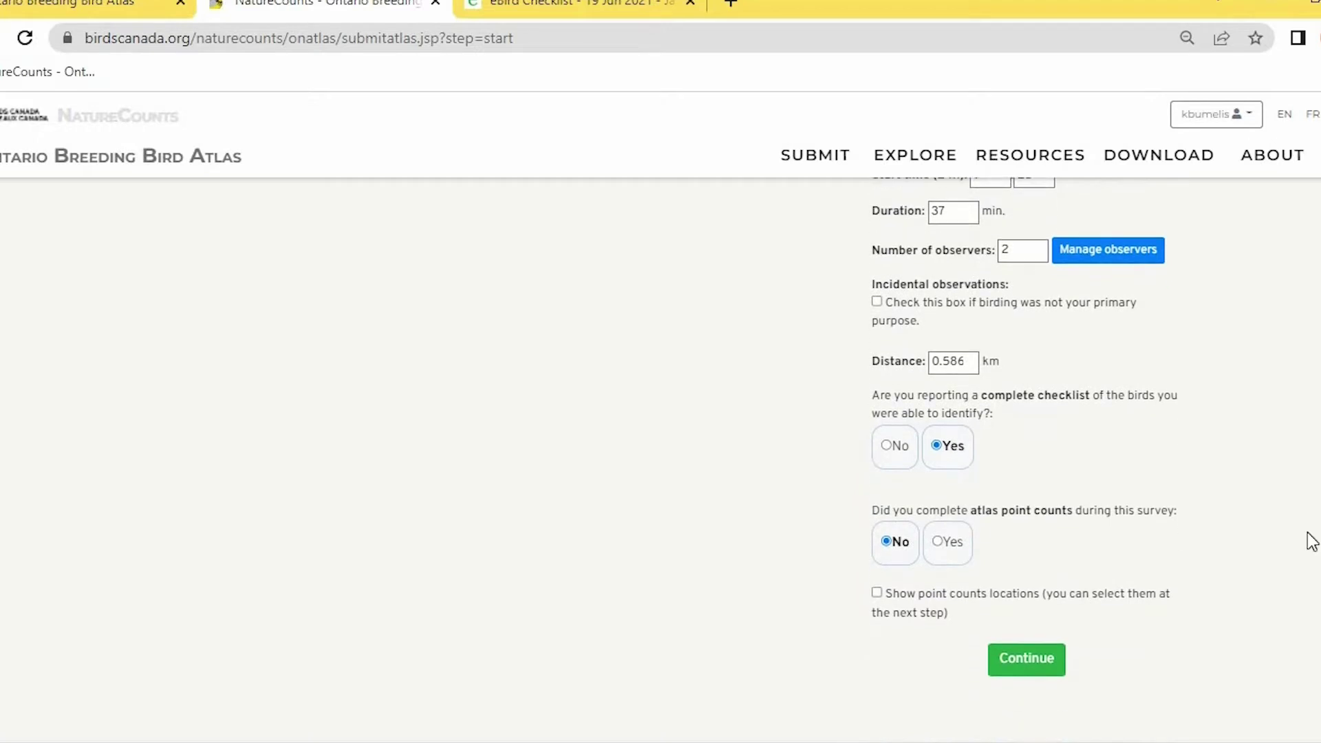
click(1040, 660)
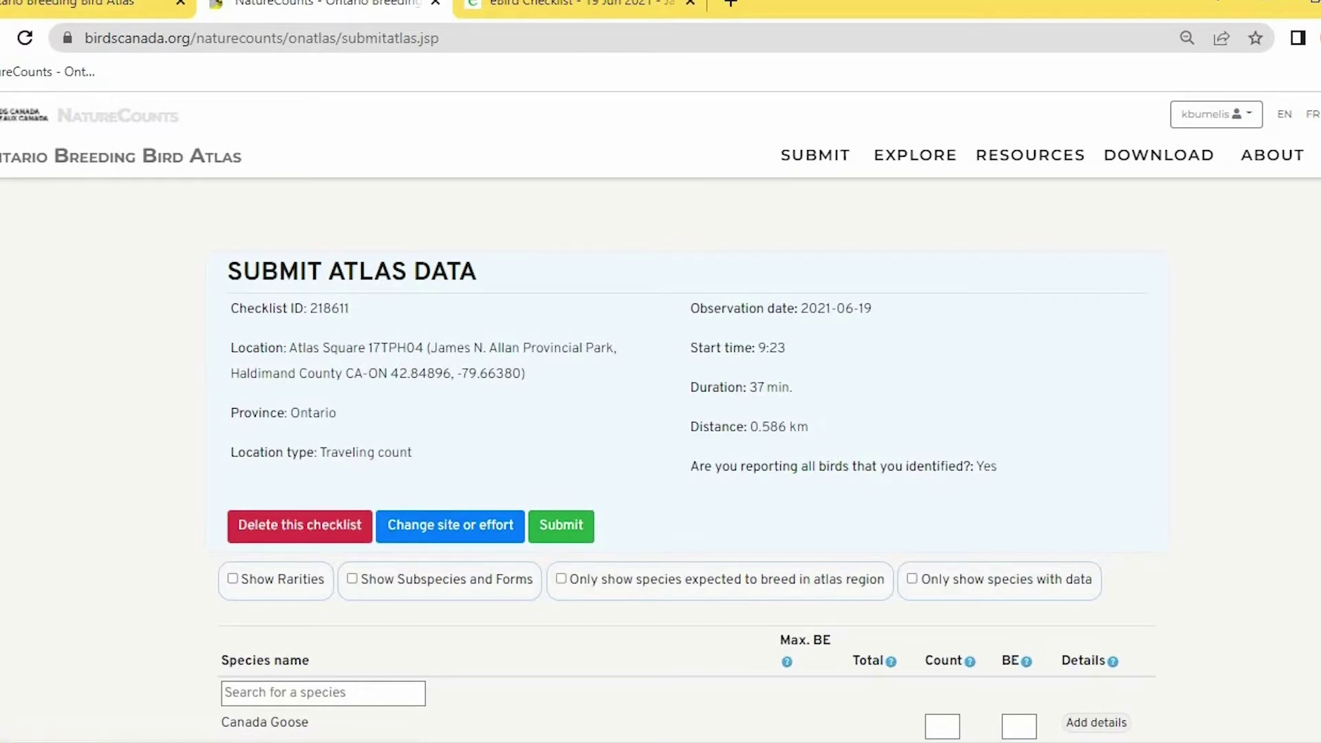
- Review the imported counts and breeding evidence codes through the whole species list
scroll(686, 490, down, 3)
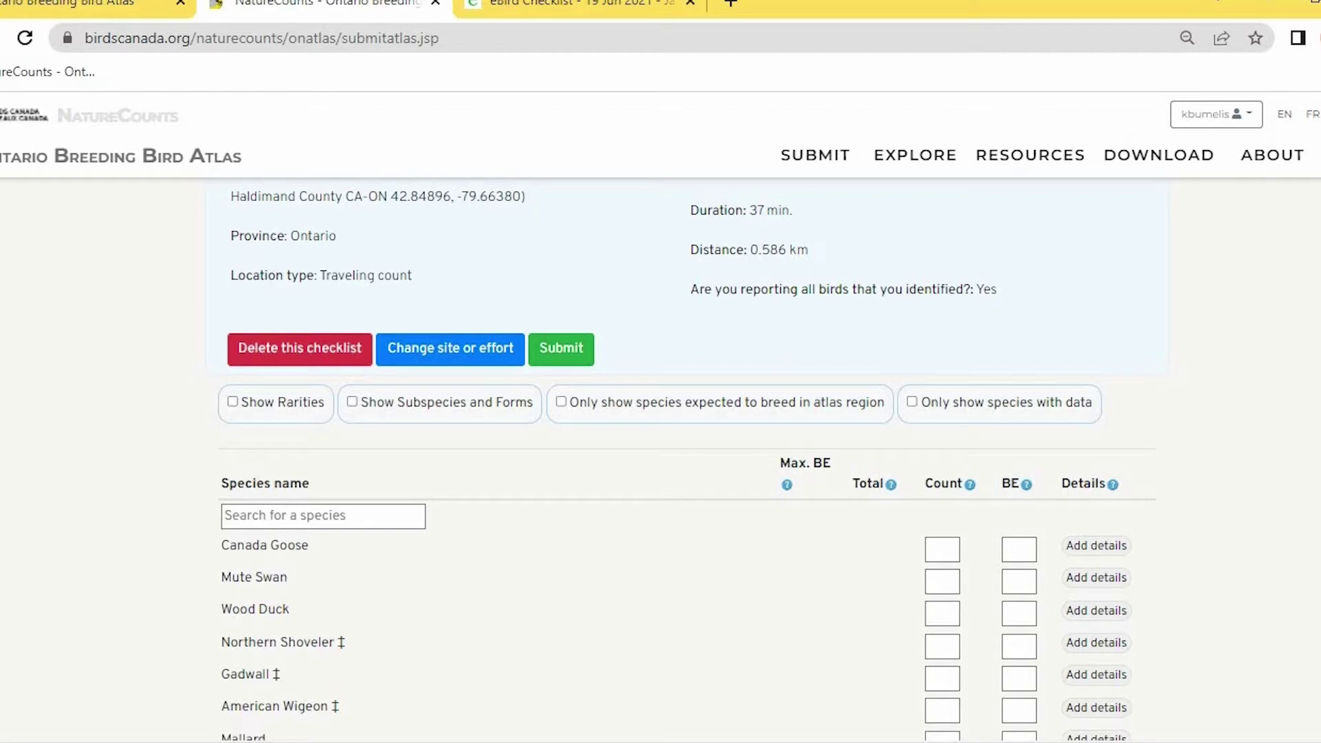
scroll(686, 460, down, 3)
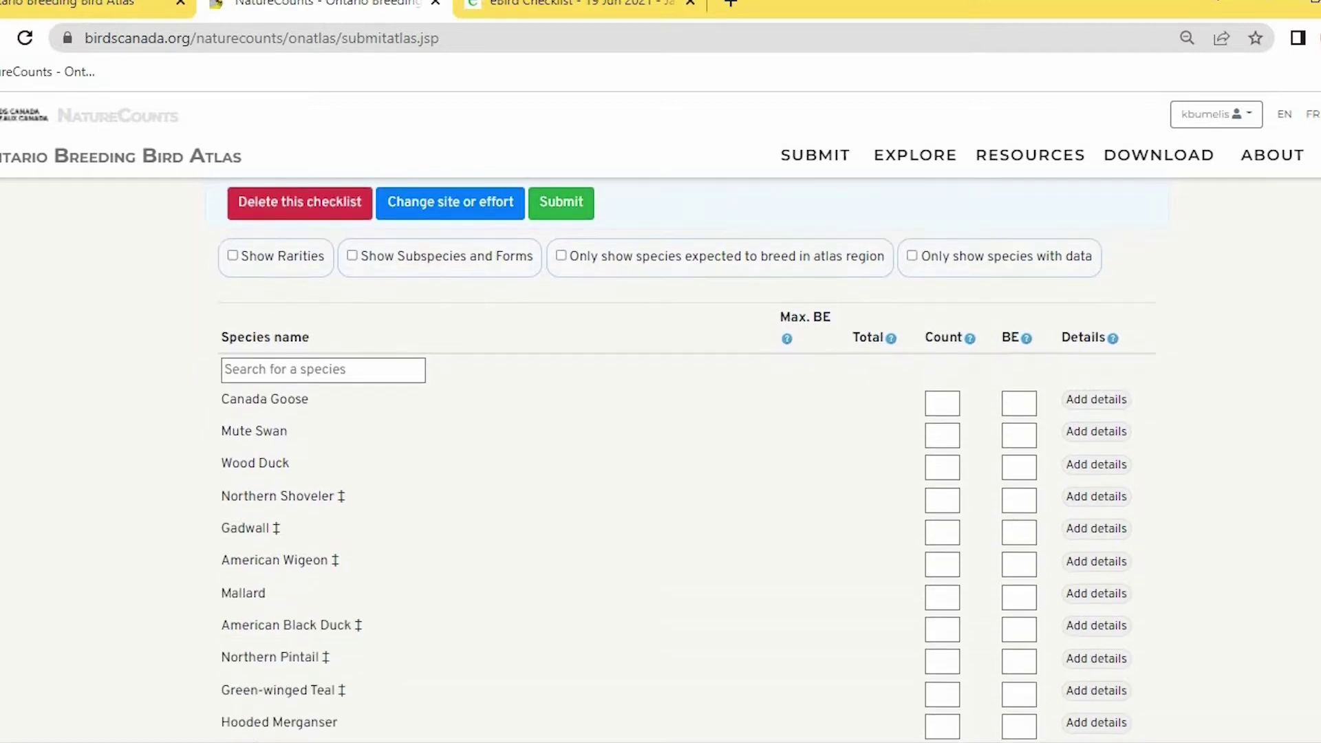
scroll(686, 458, down, 6)
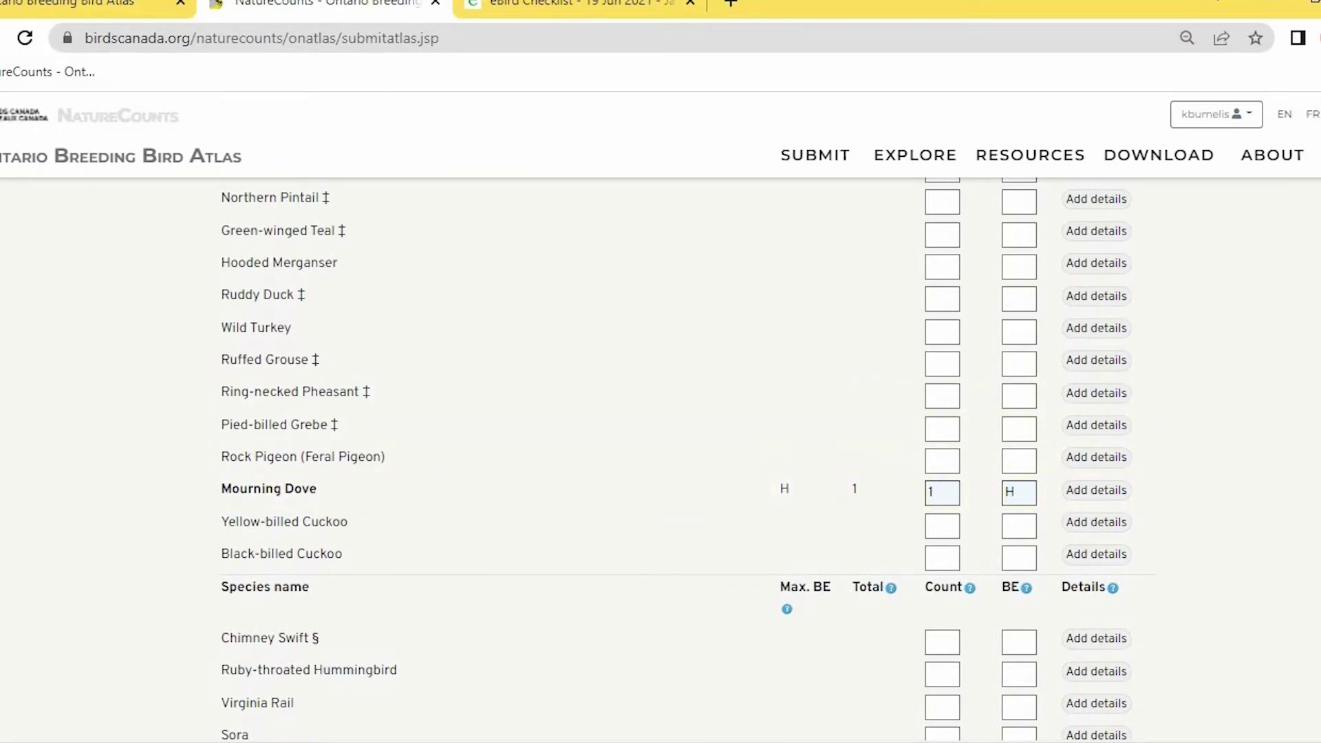
scroll(689, 459, down, 3)
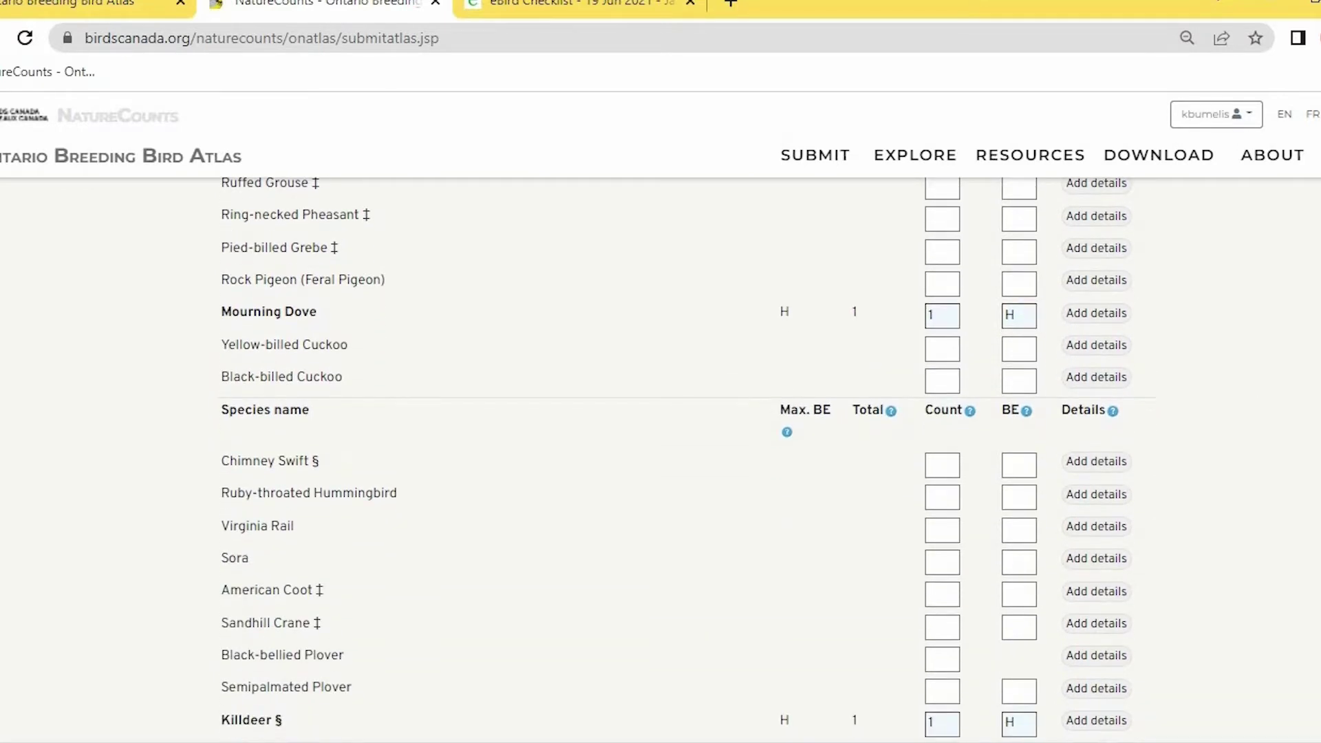
scroll(660, 454, down, 15)
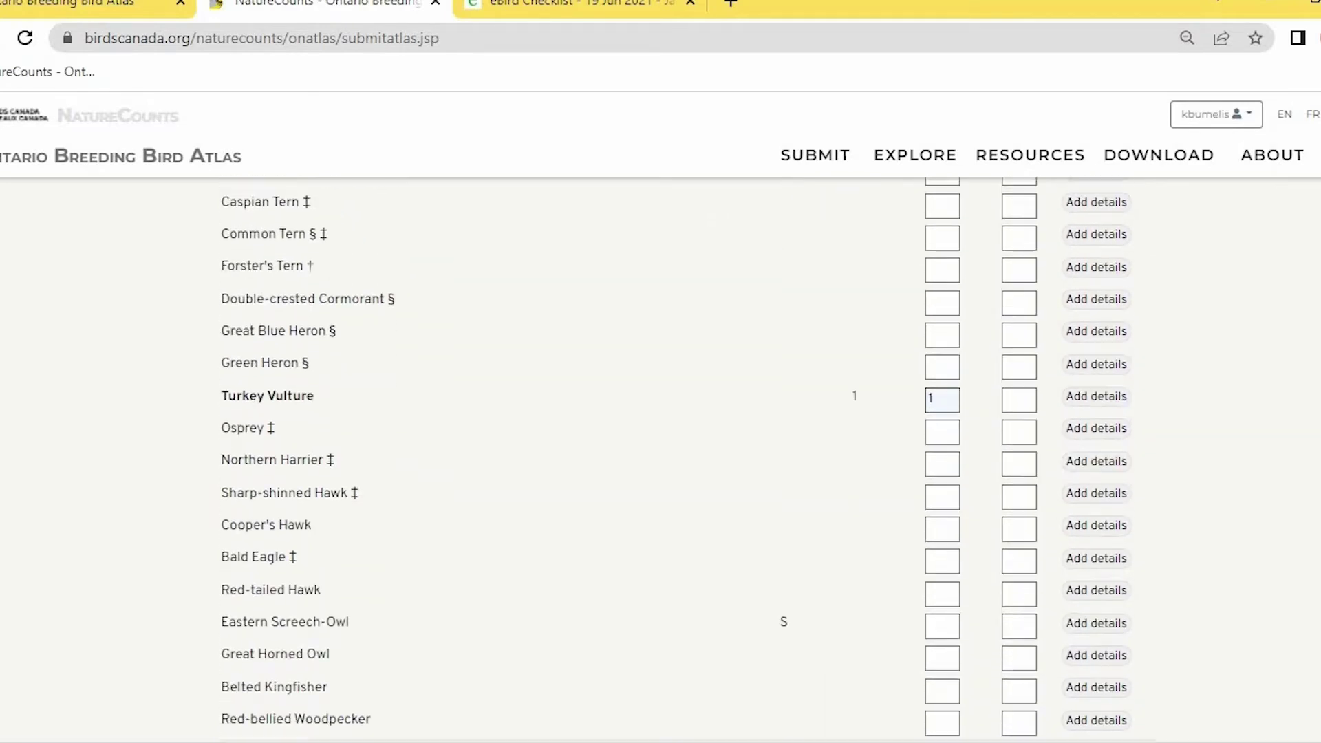
scroll(660, 454, down, 13)
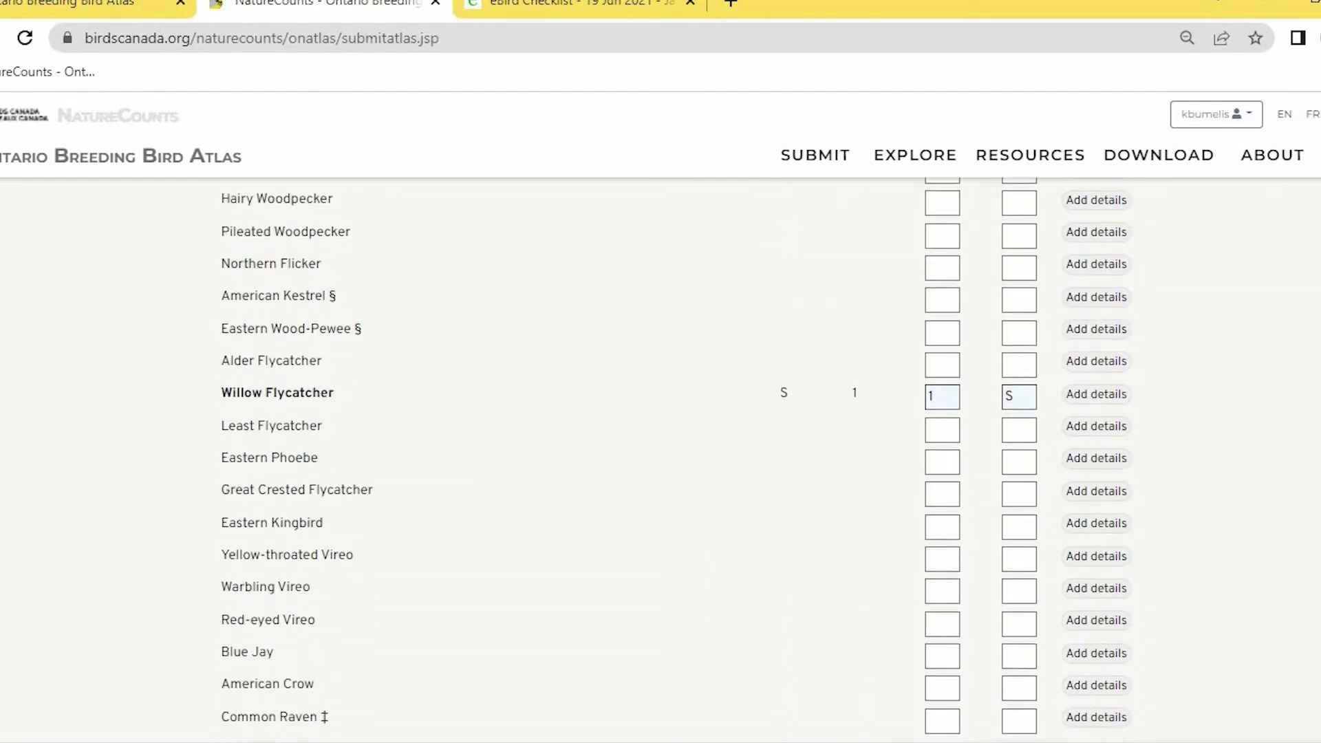
scroll(660, 454, down, 12)
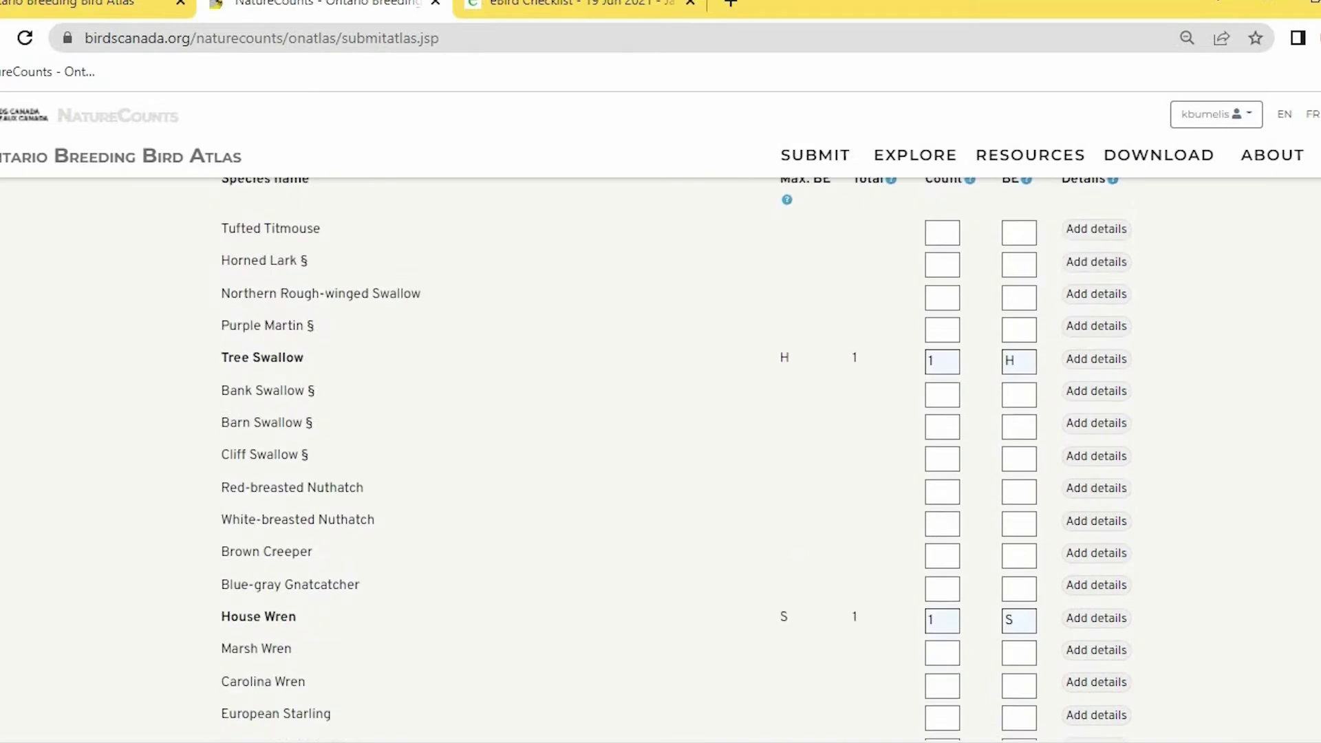
scroll(660, 454, down, 4)
scroll(1315, 569, down, 5)
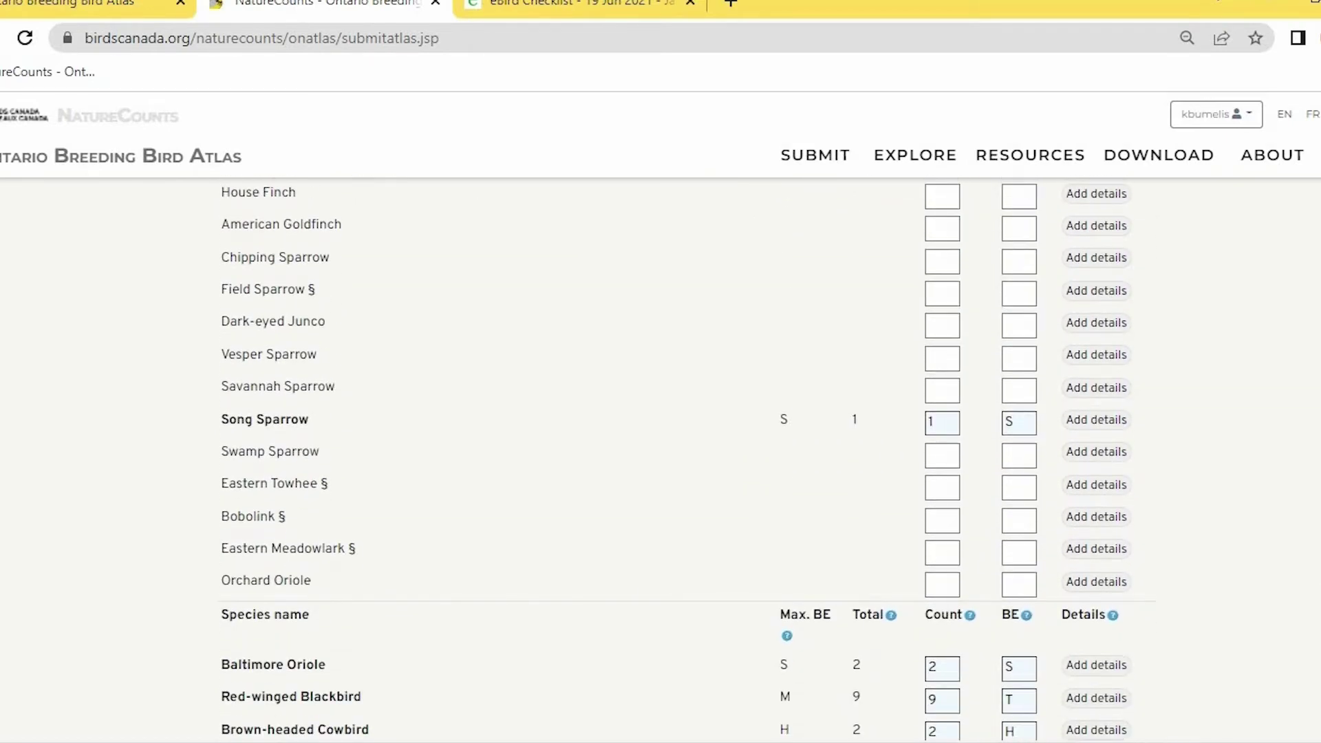
scroll(1315, 569, down, 4)
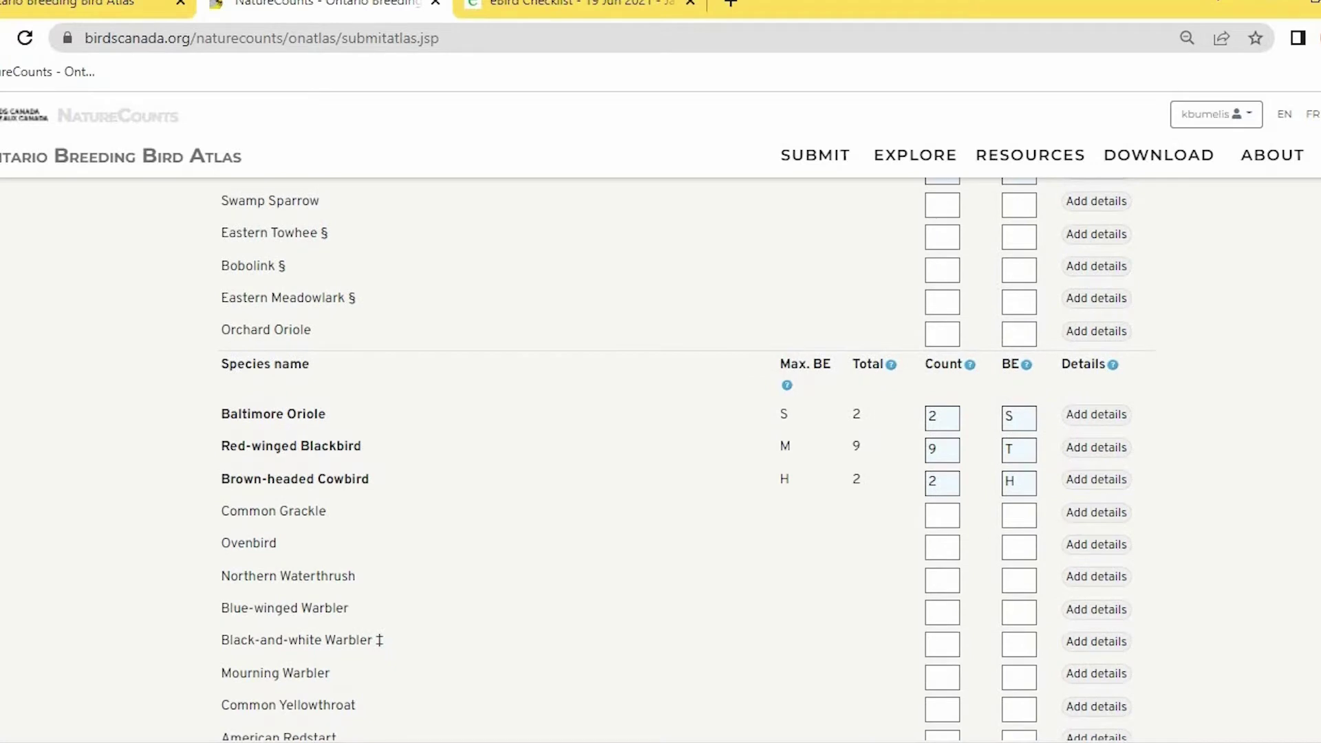
scroll(1316, 569, down, 5)
scroll(1315, 569, down, 2)
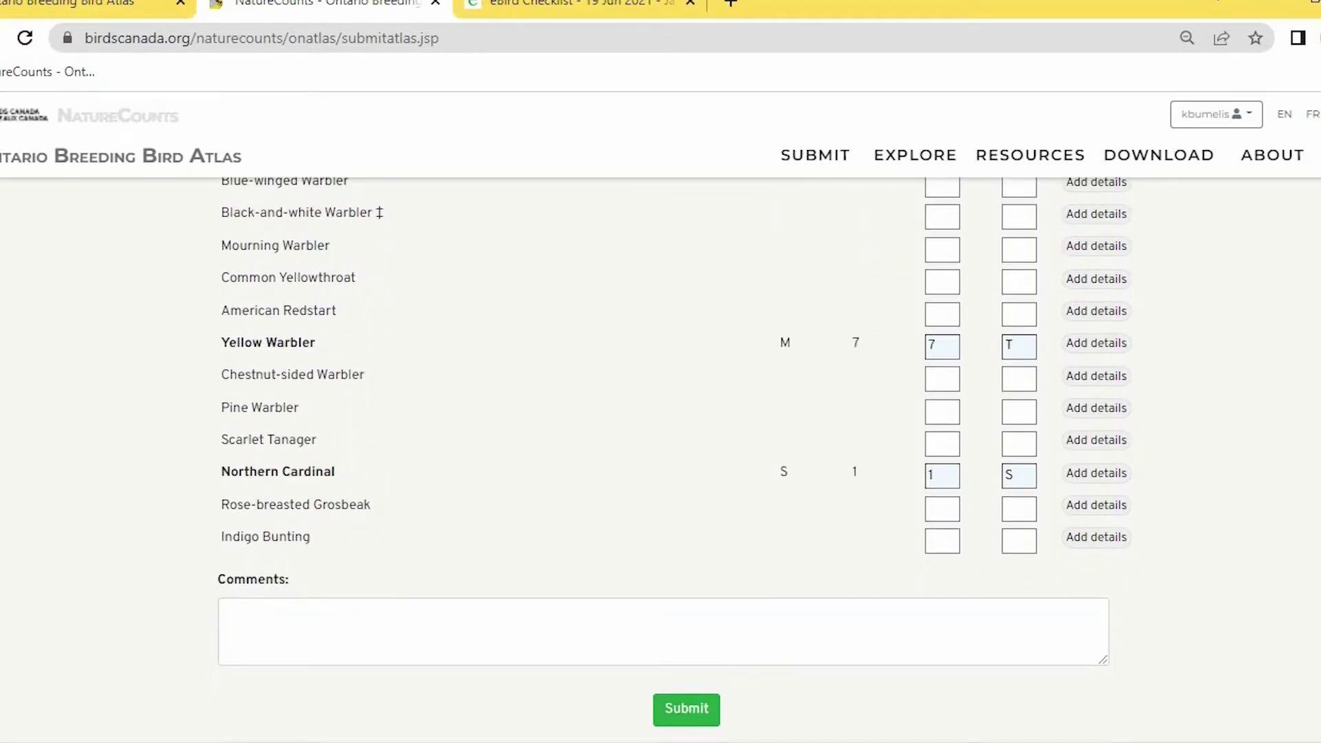
- Submit the imported checklist and look over its review page with the site, effort and species summary
scroll(1315, 569, down, 3)
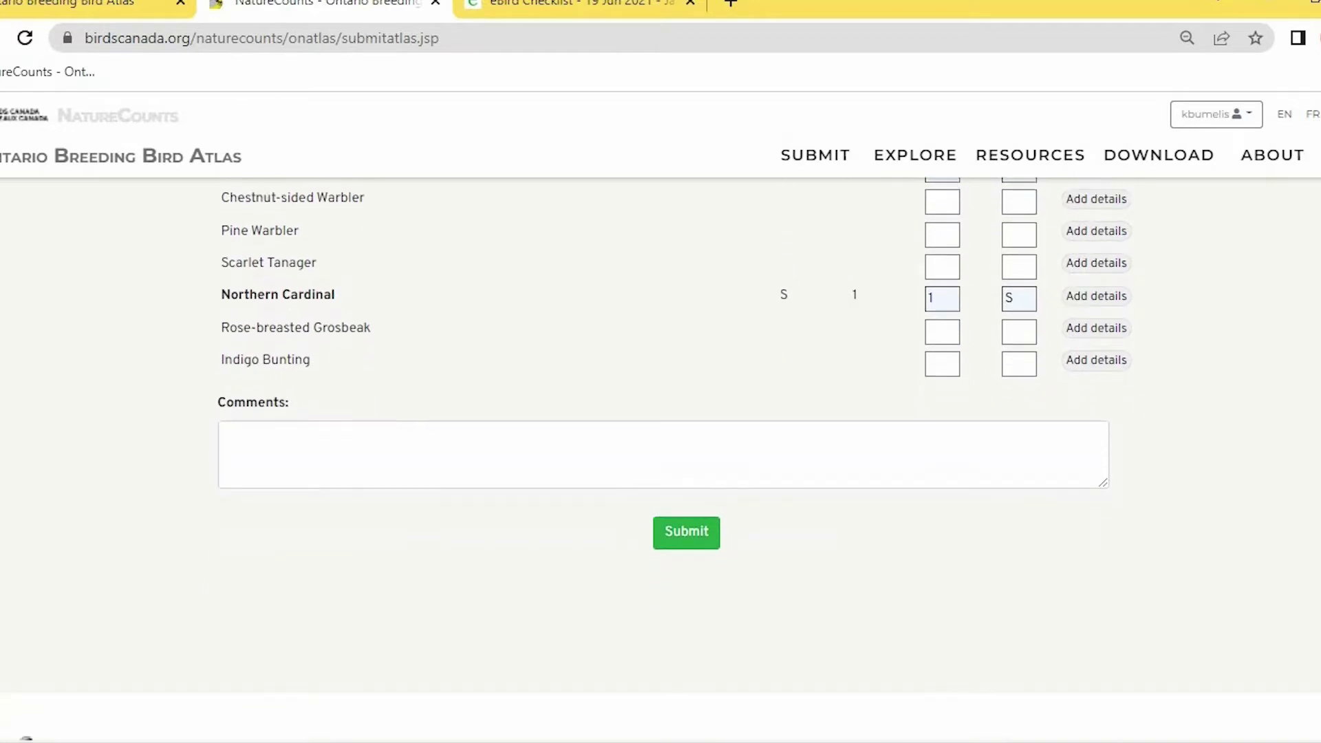
click(710, 541)
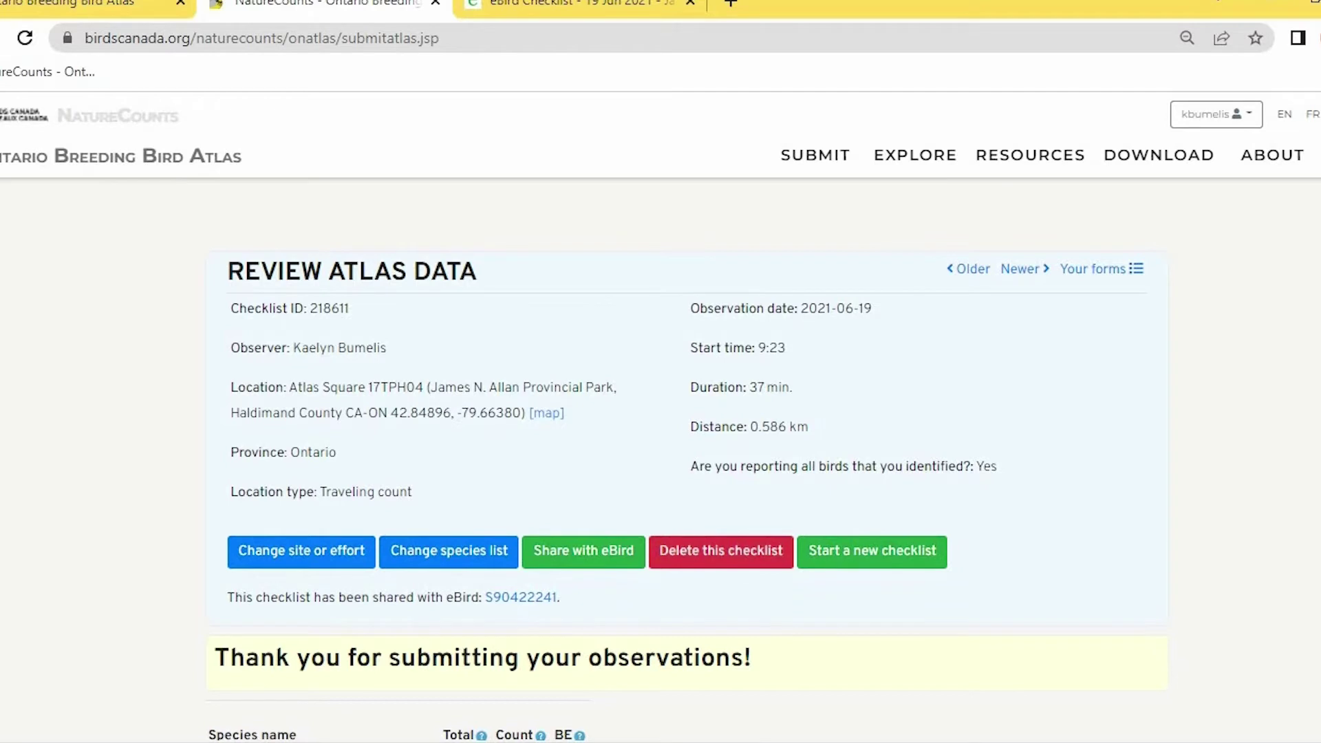
scroll(686, 487, down, 3)
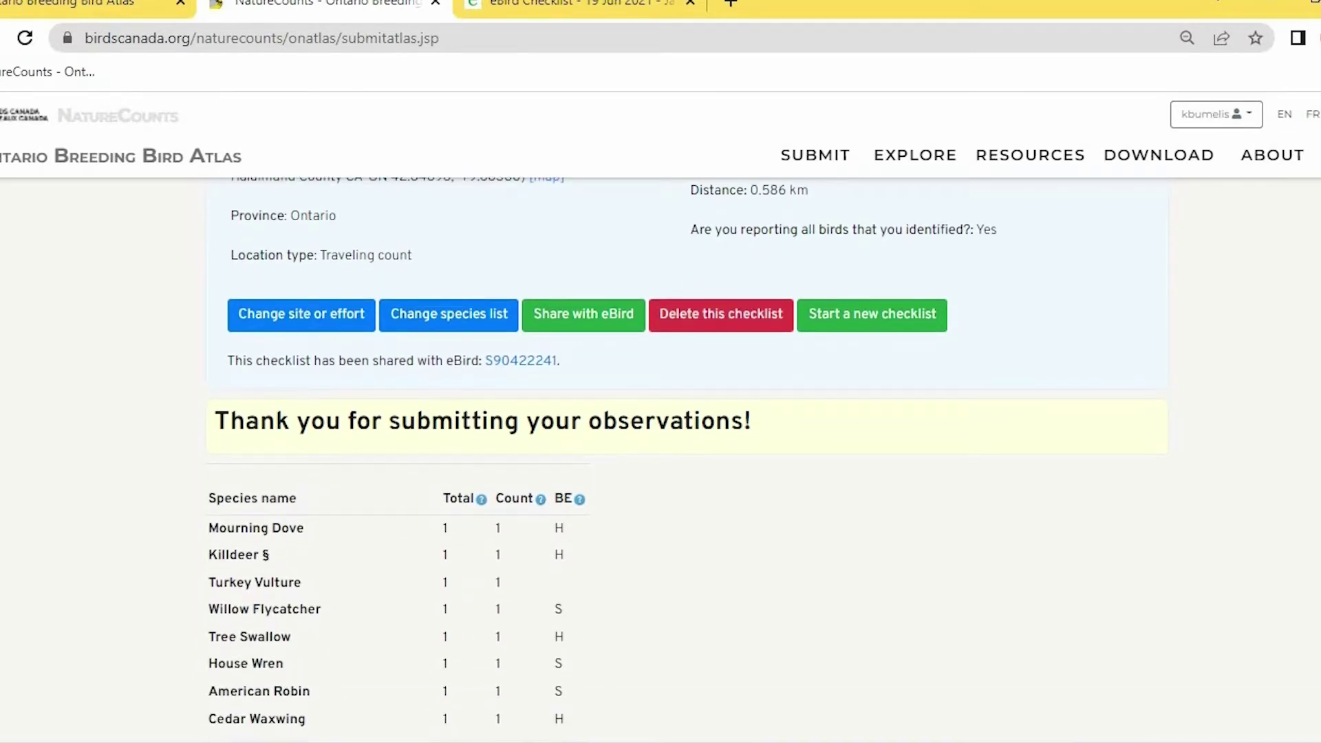
scroll(686, 454, down, 2)
scroll(685, 454, down, 1)
scroll(686, 454, up, 2)
scroll(275, 467, up, 3)
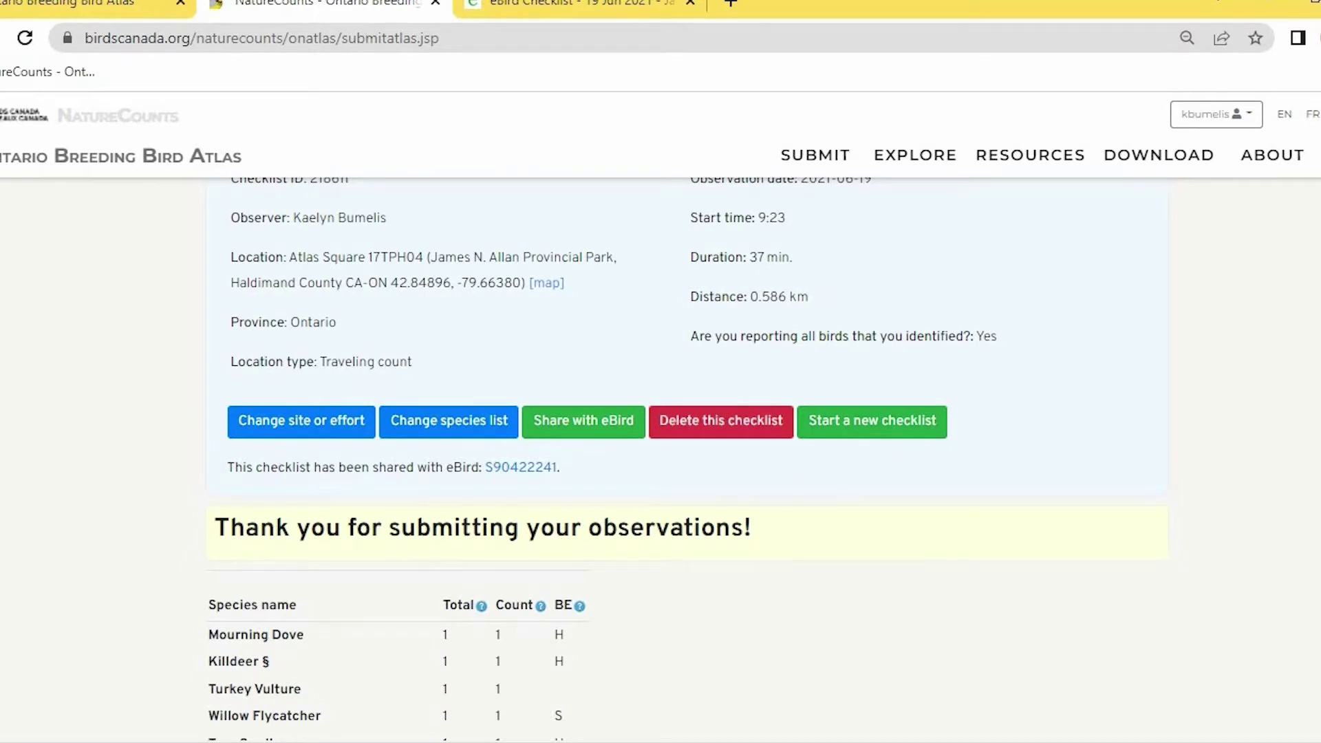
scroll(660, 454, up, 2)
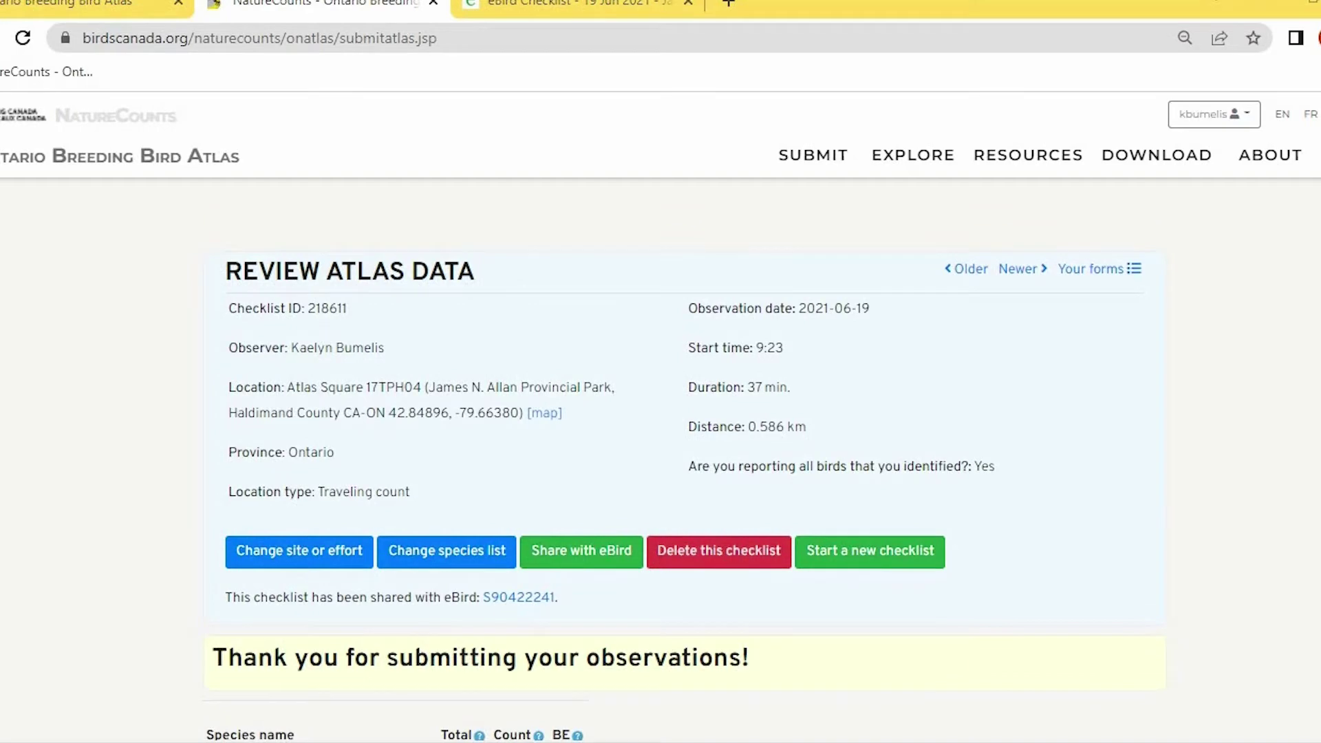
- Switch to the birdsontario.org site and open the Breeding Evidence Codes reference page
click(117, 2)
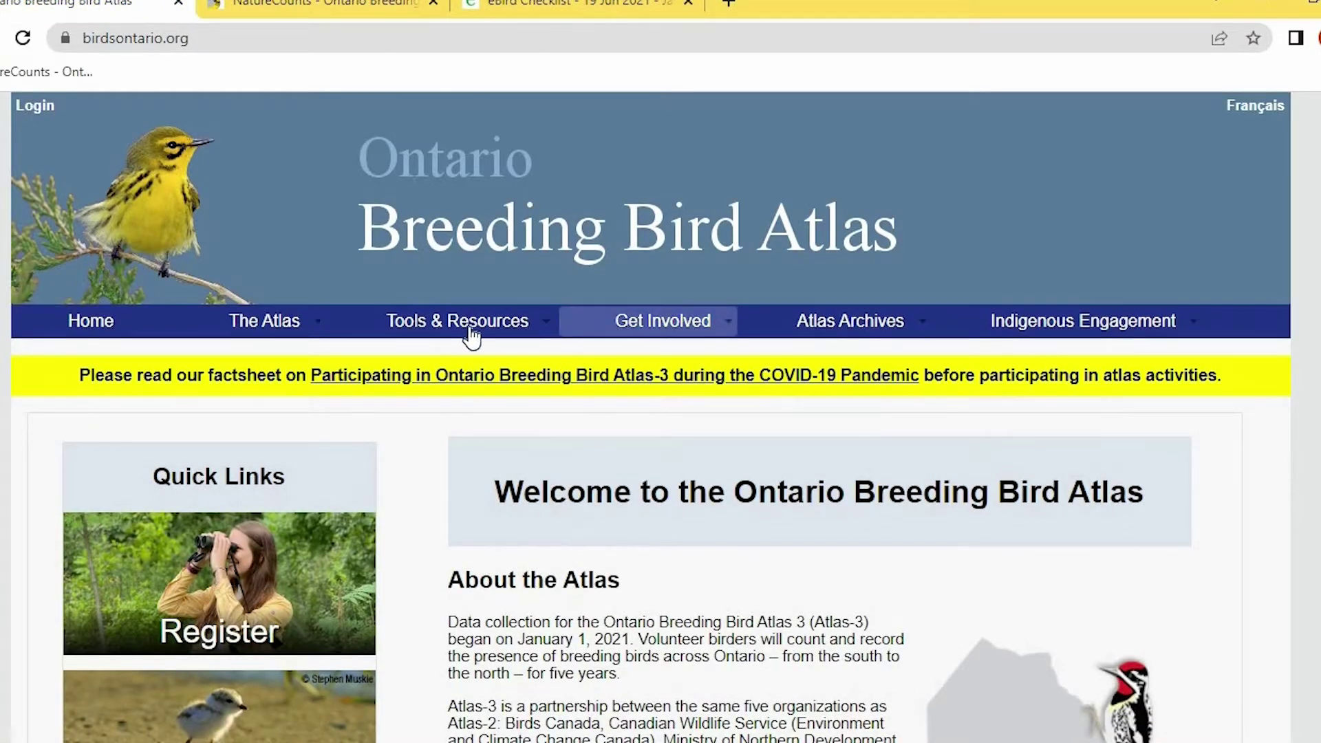
mouse_move(473, 334)
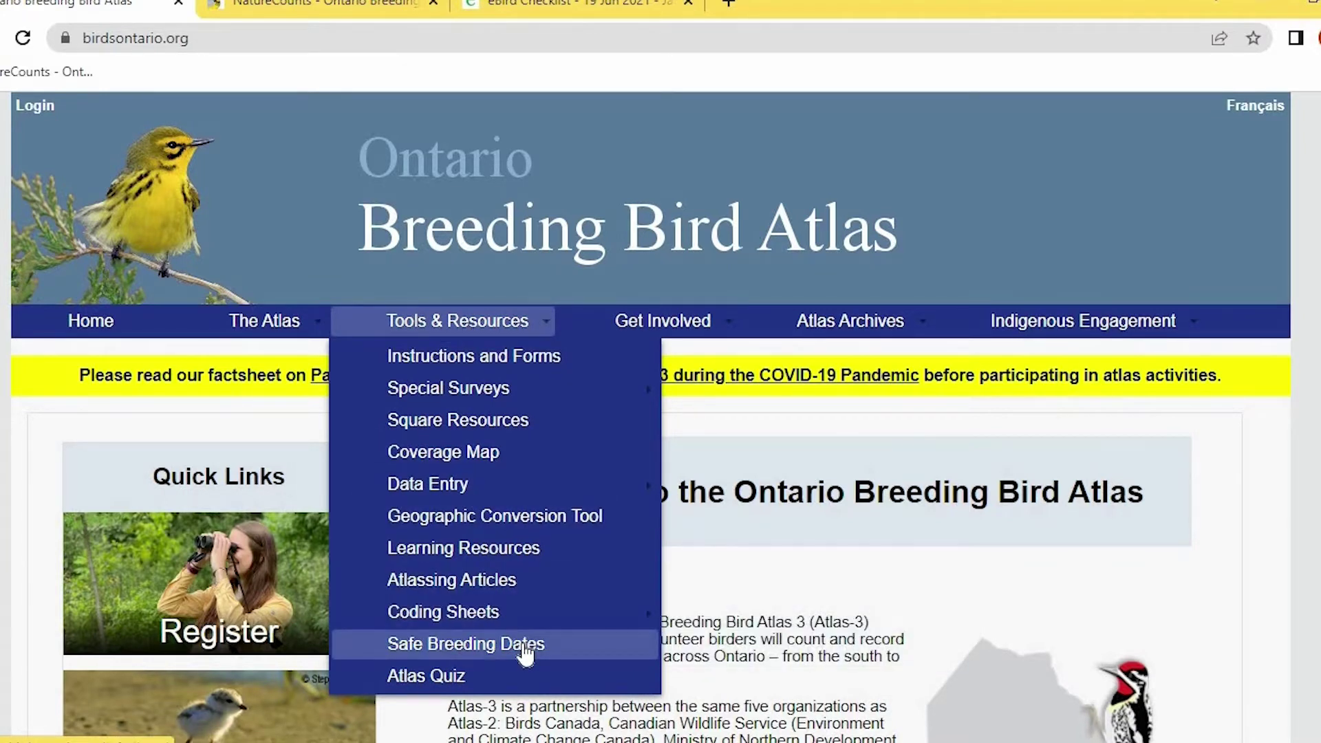
mouse_move(534, 621)
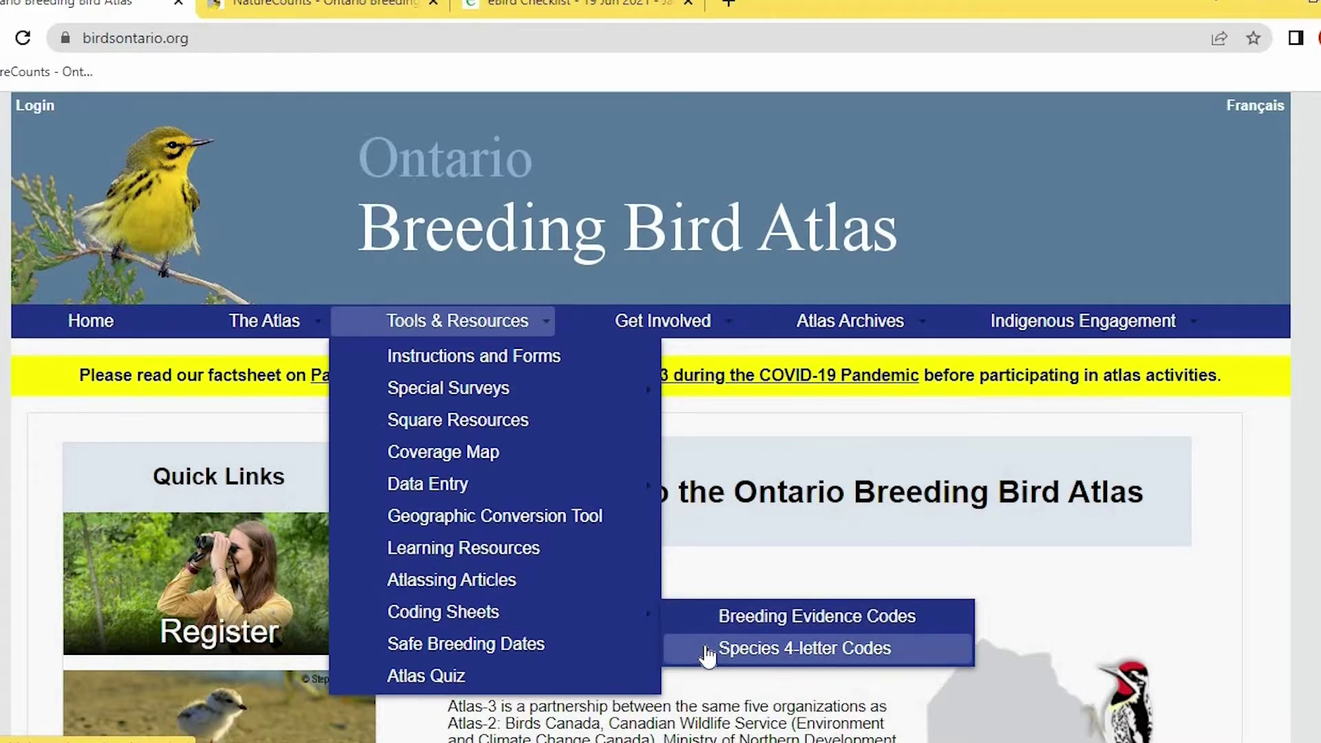
click(703, 623)
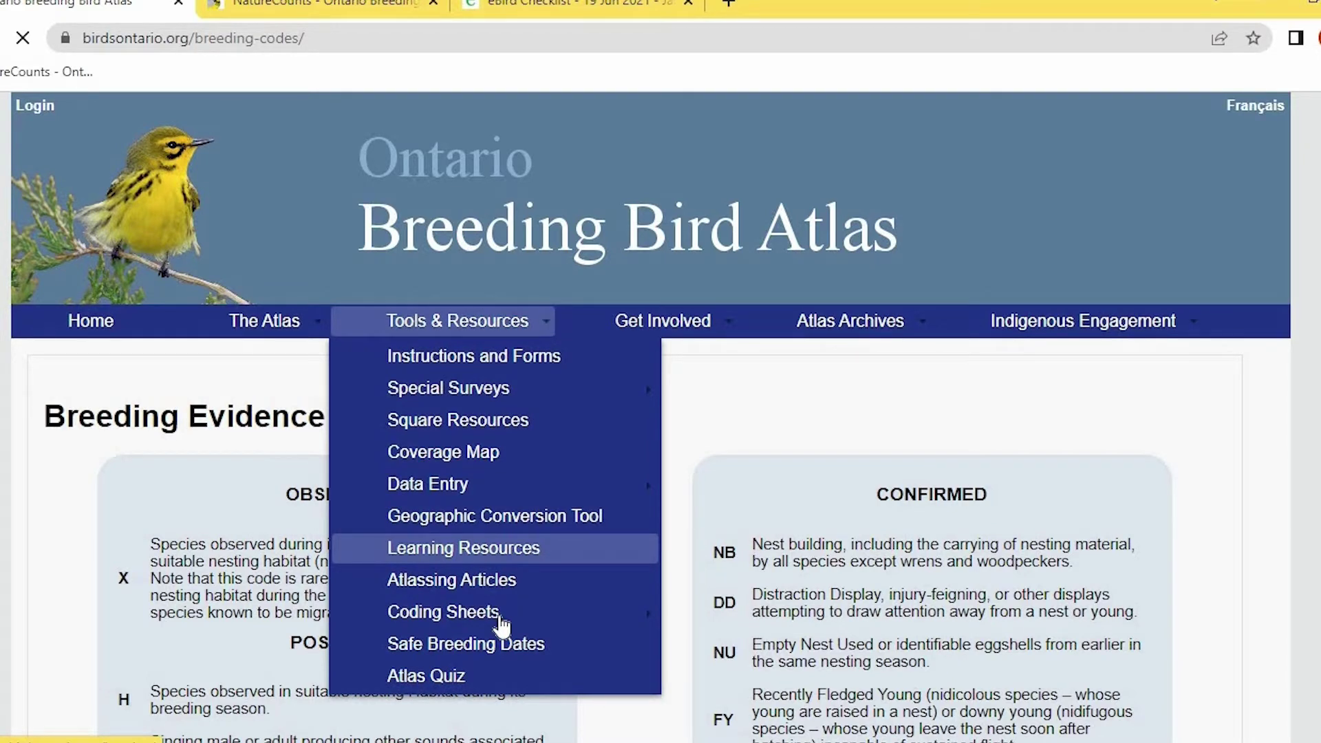
- Open the Species 4-letter Codes reference page, followed by the Safe Breeding Dates page
mouse_move(501, 624)
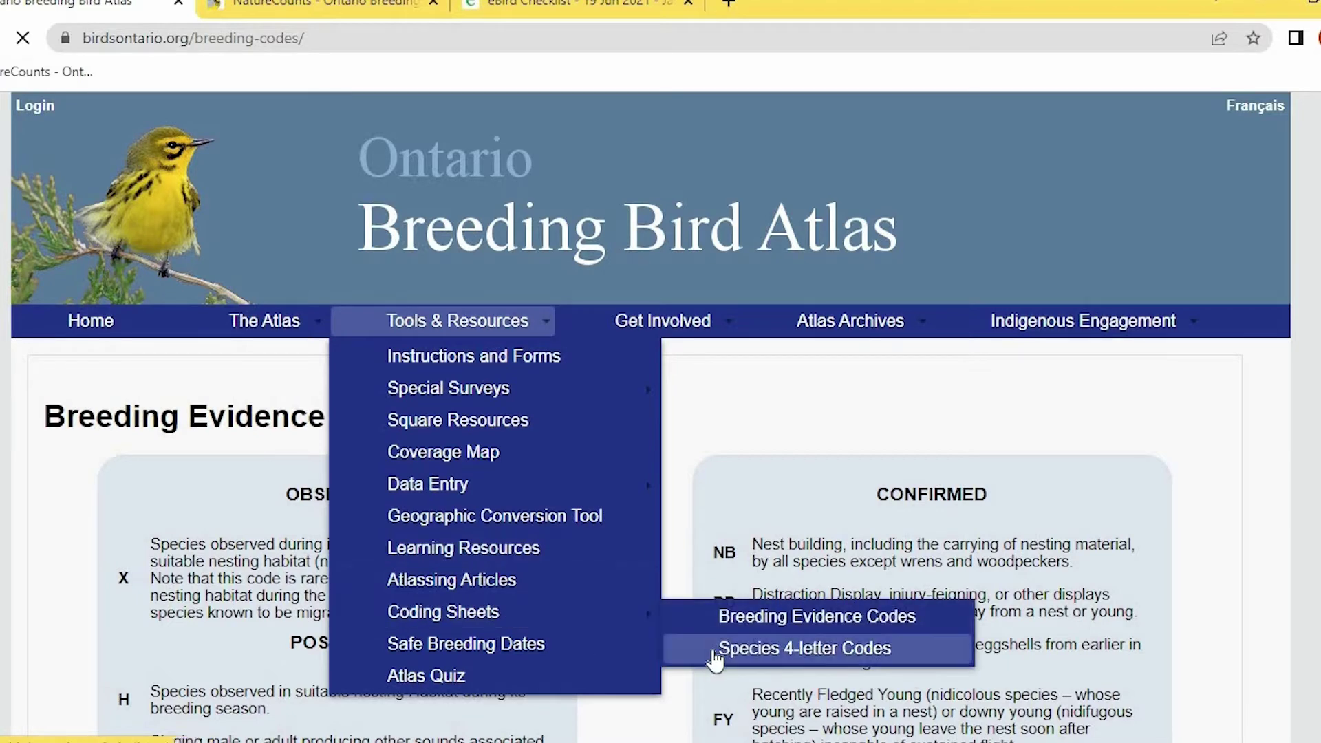
click(719, 650)
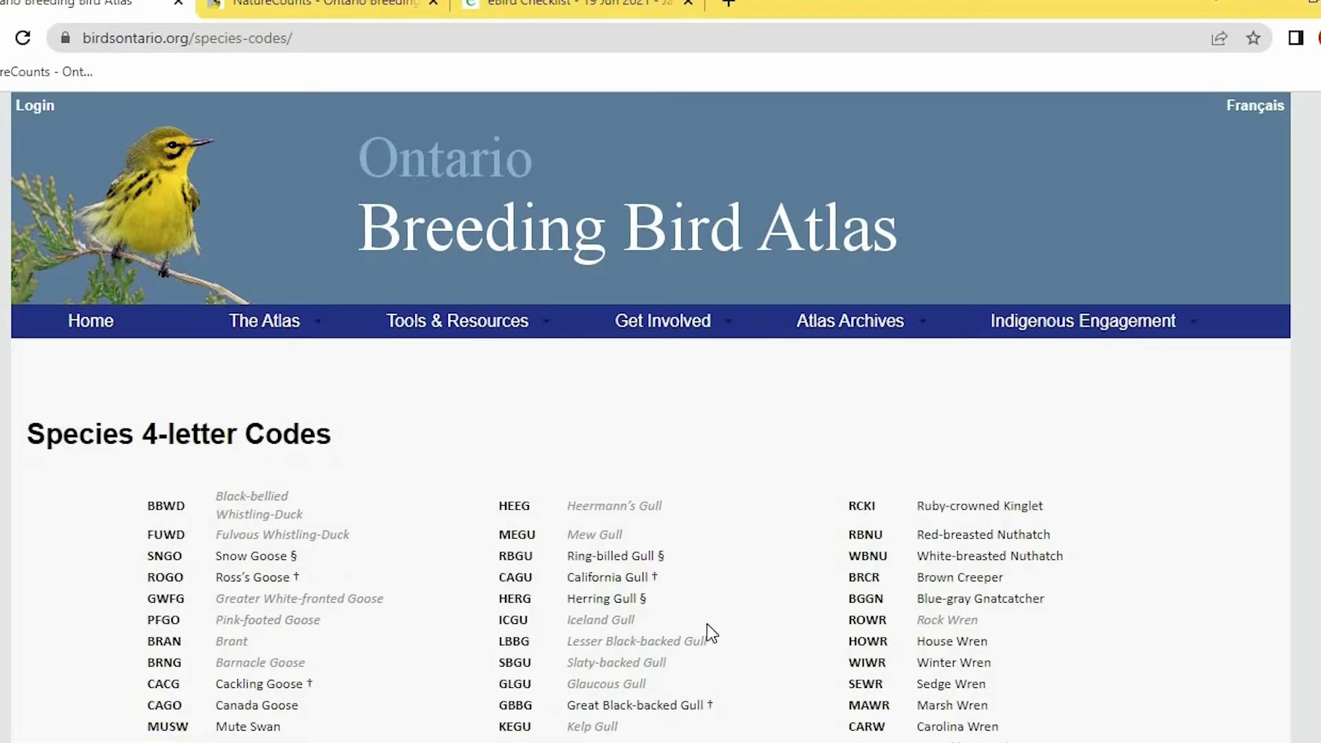
mouse_move(374, 324)
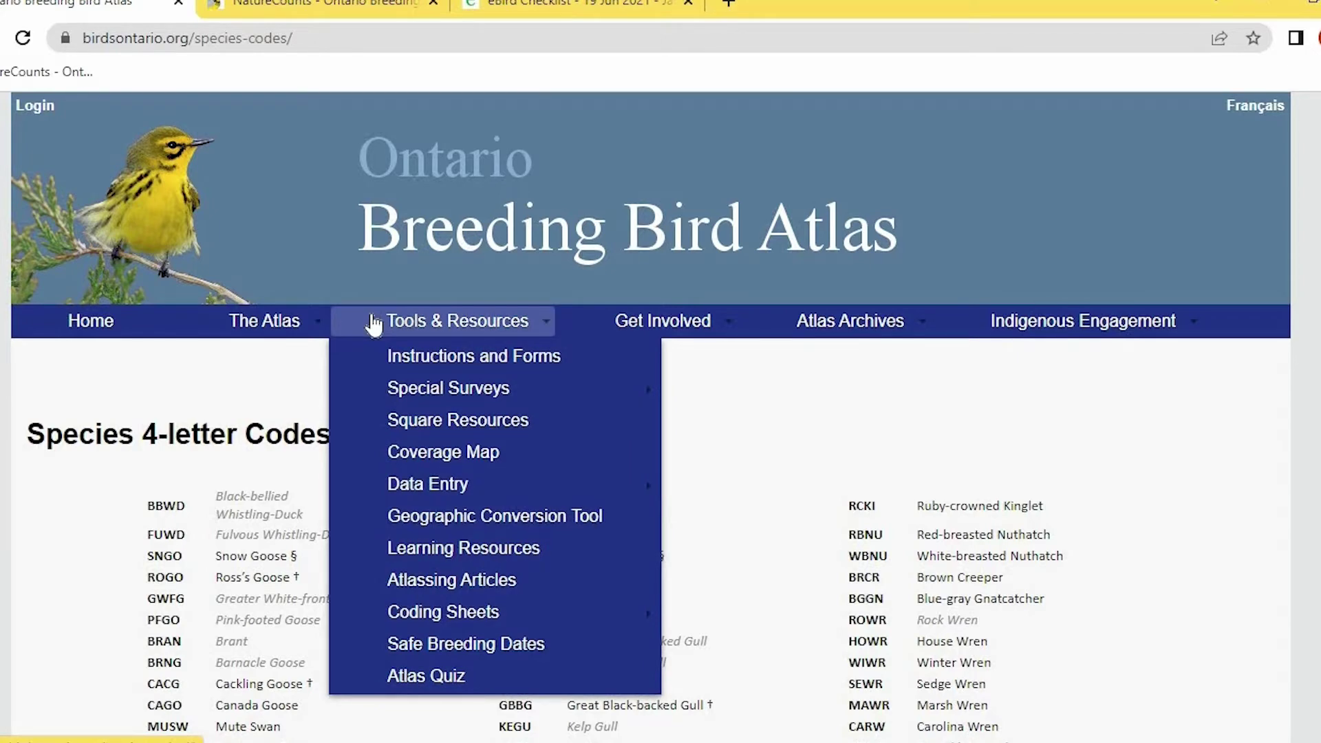
click(516, 645)
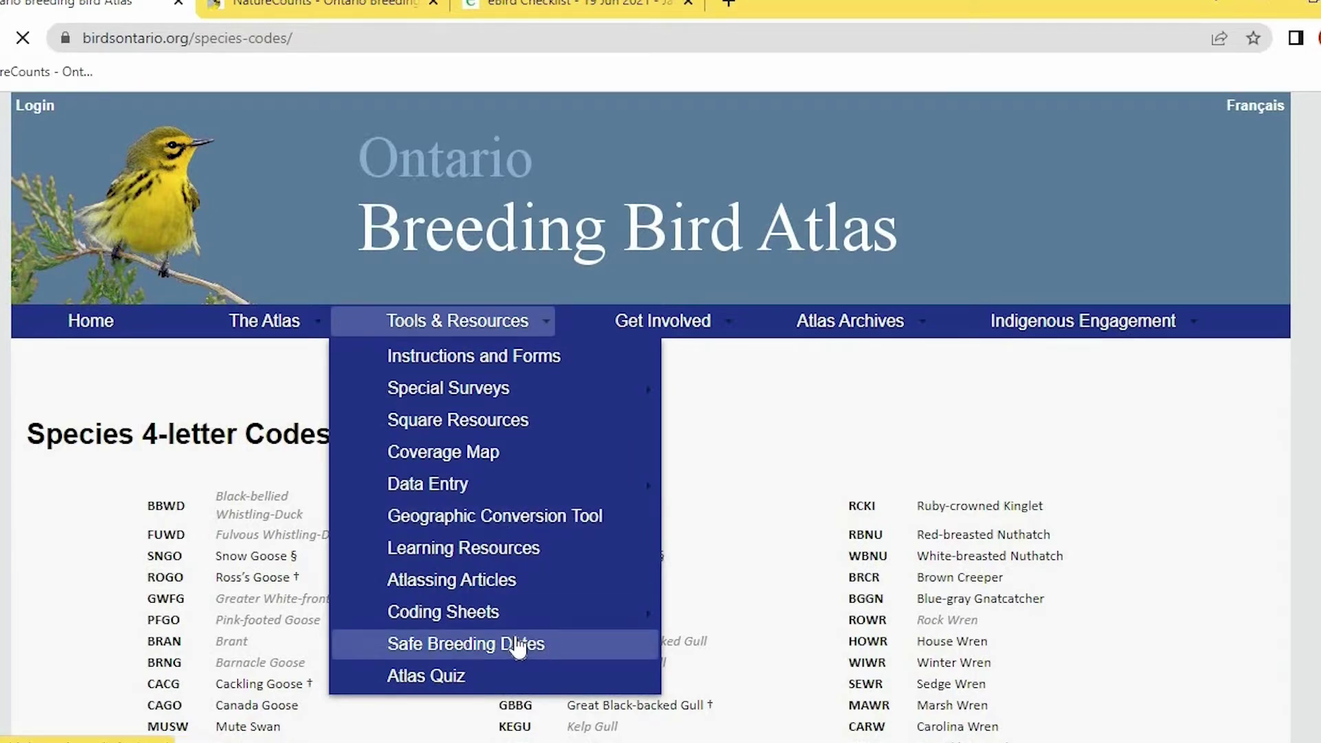